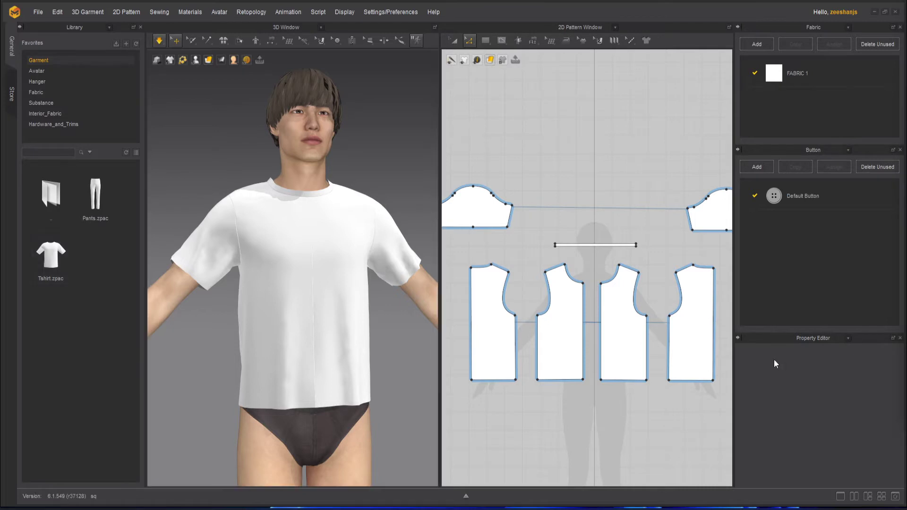
Examine the simulated T-shirt on the avatar from the front and back, including its sleeves, hem and collar.
scroll(360, 299, "up", 5)
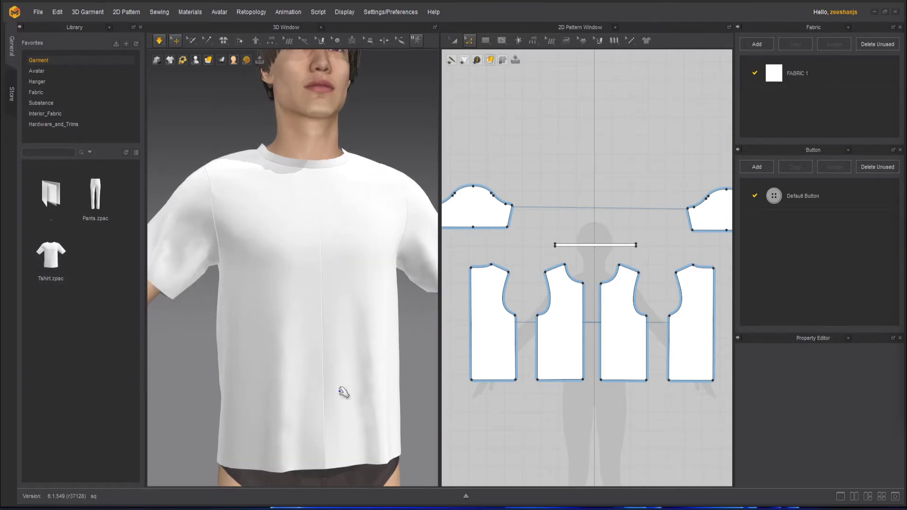
scroll(333, 359, "up", 2)
scroll(307, 274, "up", 1)
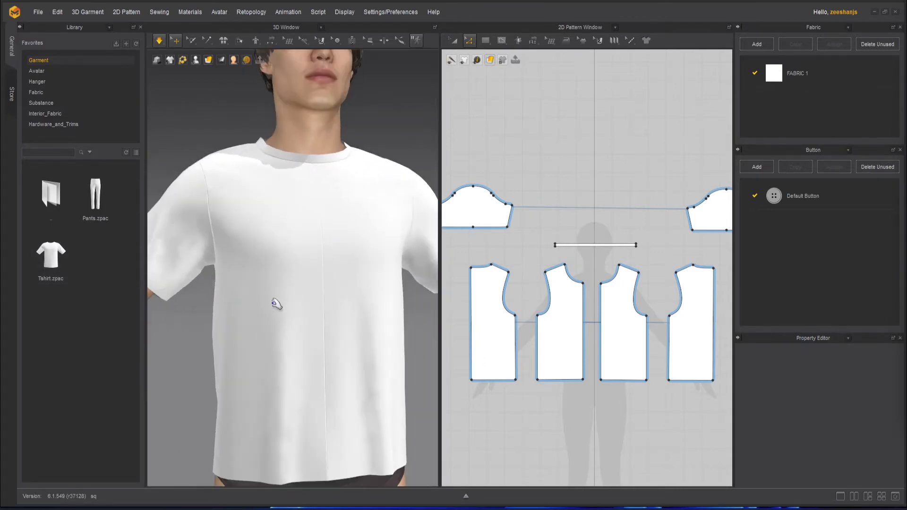
right_click_drag(276, 304, 368, 189)
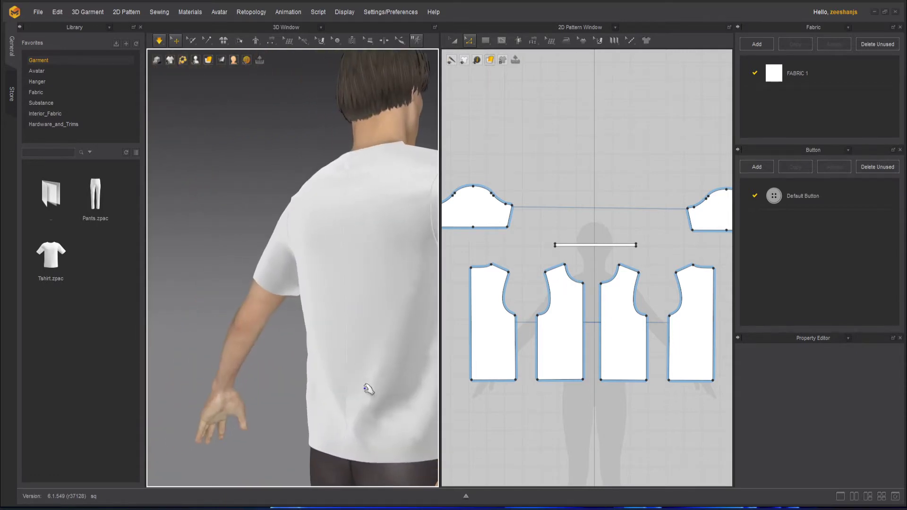
right_click_drag(368, 388, 299, 288)
middle_click_drag(299, 288, 351, 278)
key("space")
scroll(189, 240, "up", 1)
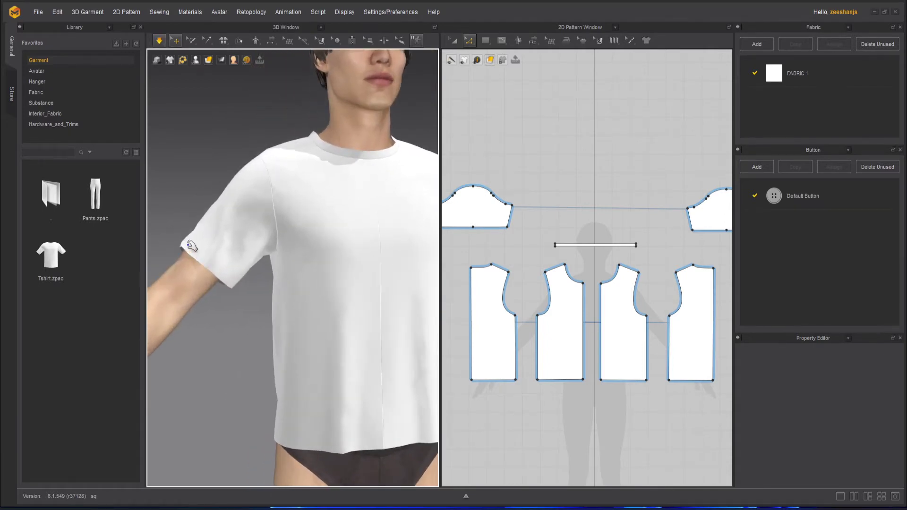
middle_click_drag(342, 334, 301, 277)
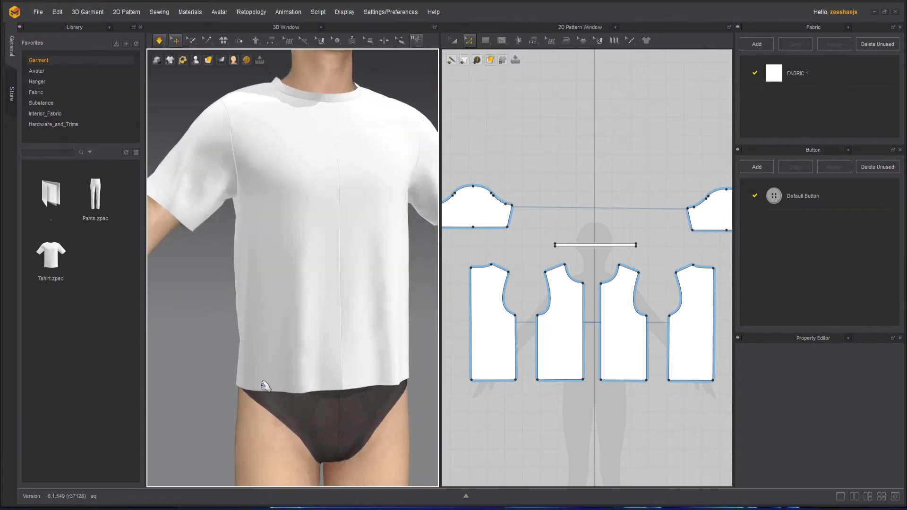
middle_click_drag(315, 331, 322, 385)
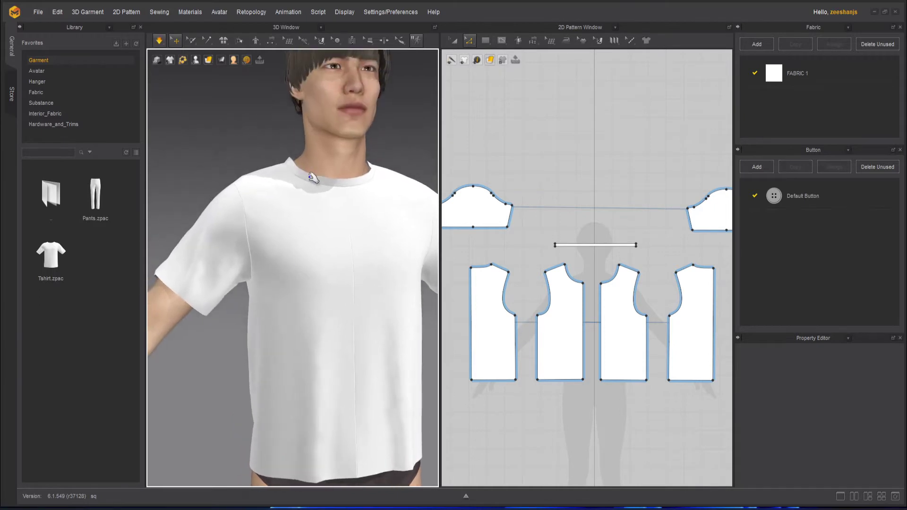
scroll(364, 182, "up", 2)
key("space")
middle_click_drag(364, 188, 329, 149)
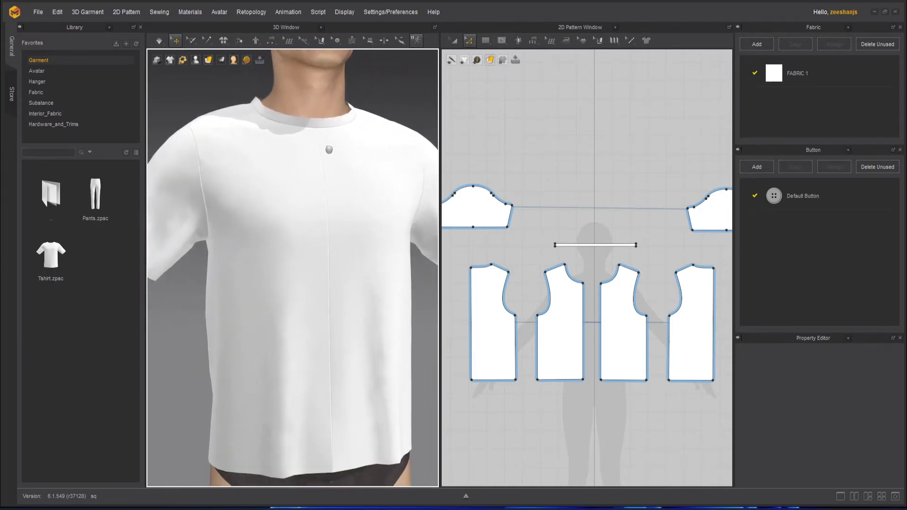
Remove the linked editing from the two front body pattern pieces.
key("q")
scroll(654, 302, "up", 2)
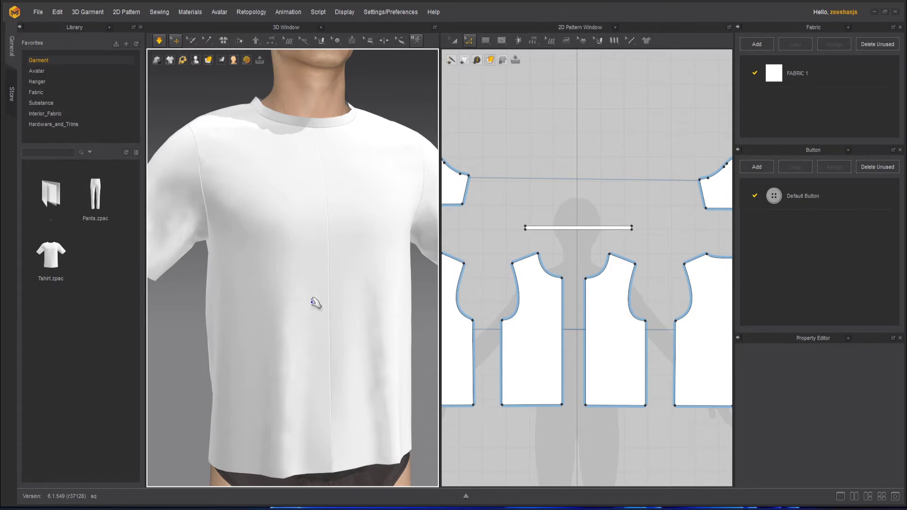
left_click(453, 41)
left_click(540, 344)
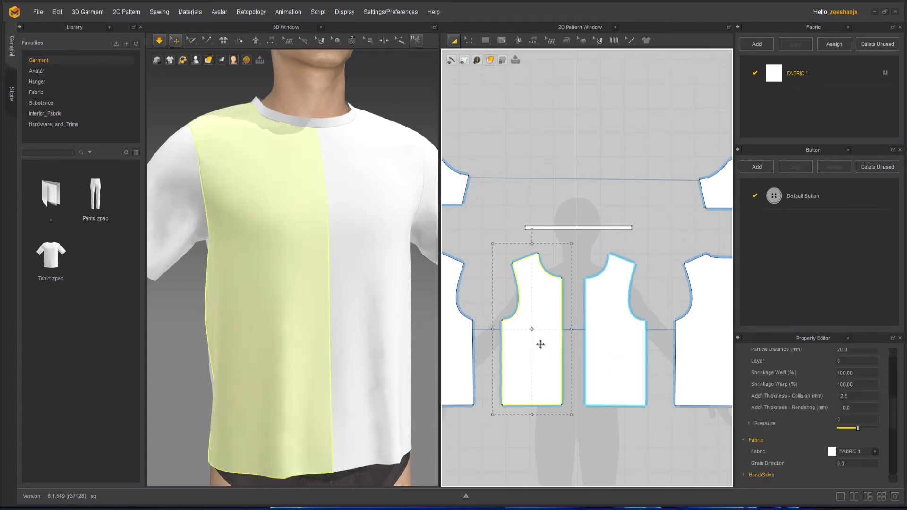
scroll(551, 348, "up", 4)
left_click(668, 245)
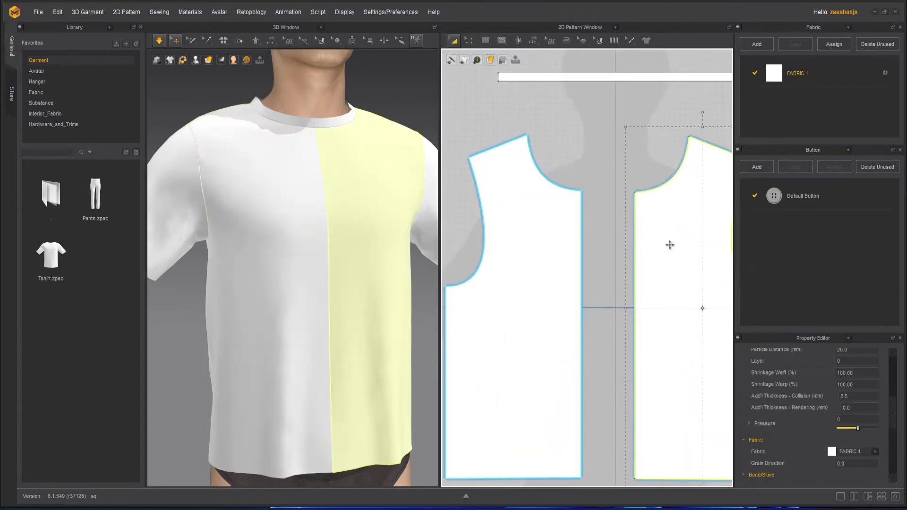
left_click(540, 239)
scroll(675, 251, "down", 3)
middle_click_drag(678, 250, 629, 263)
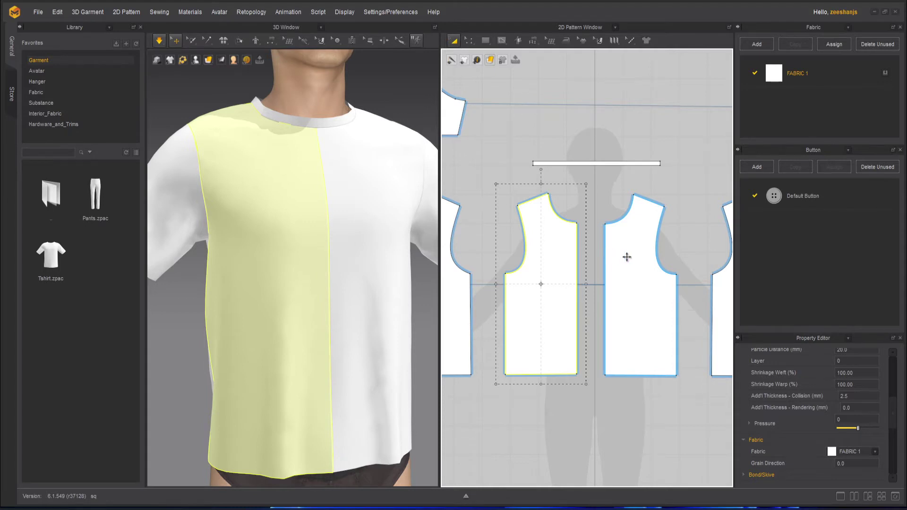
left_click(626, 257, "shift")
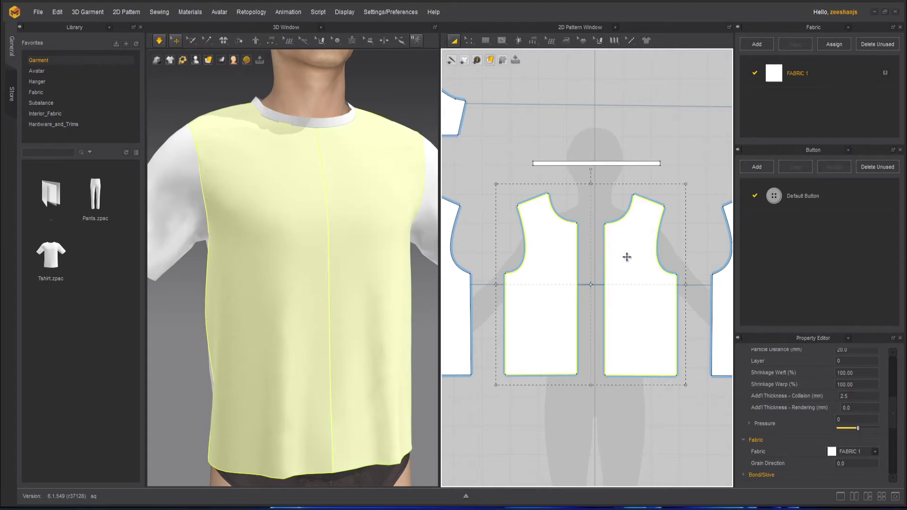
right_click(627, 256)
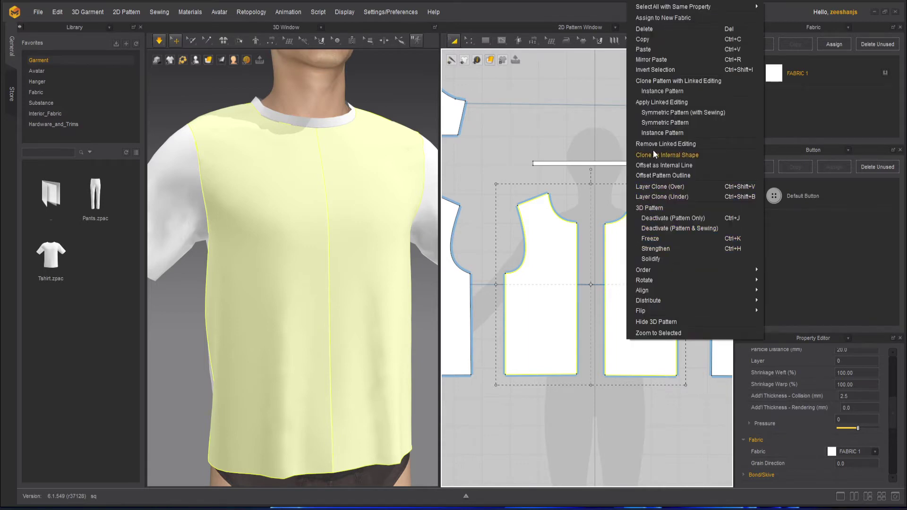
left_click(670, 145)
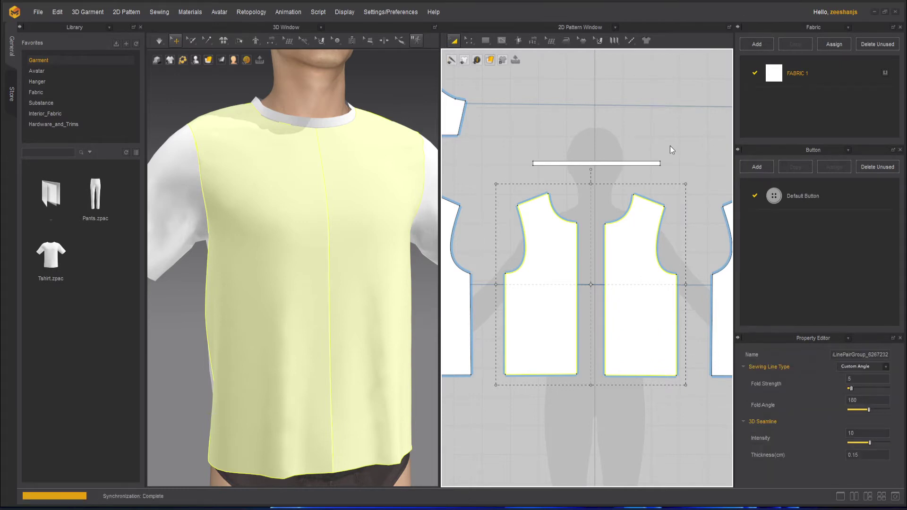
Remove the linked editing from the two back body pattern pieces.
scroll(670, 148, "down", 2)
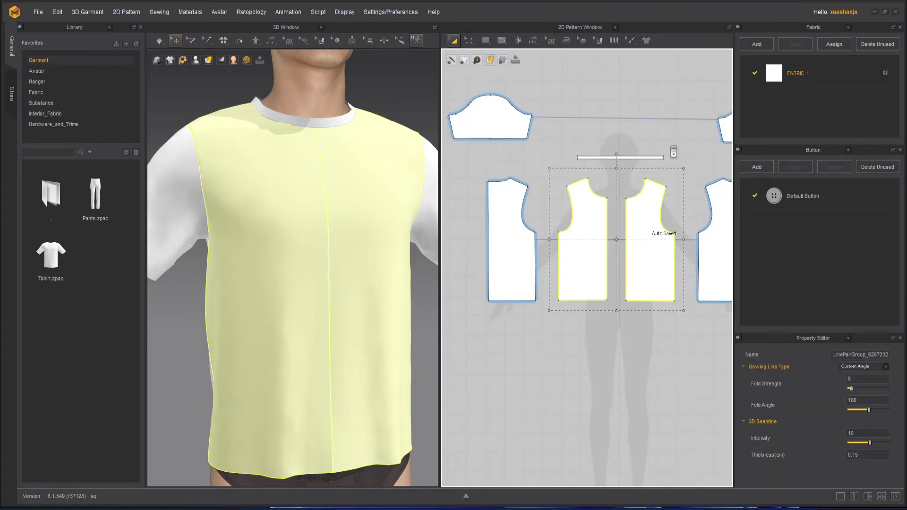
left_click(501, 217)
right_click_drag(609, 322, 573, 338)
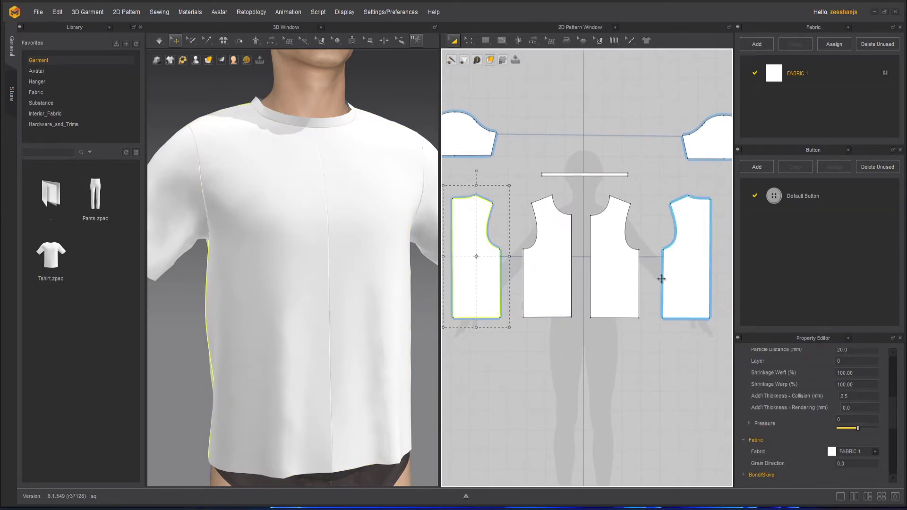
left_click(687, 265, "shift")
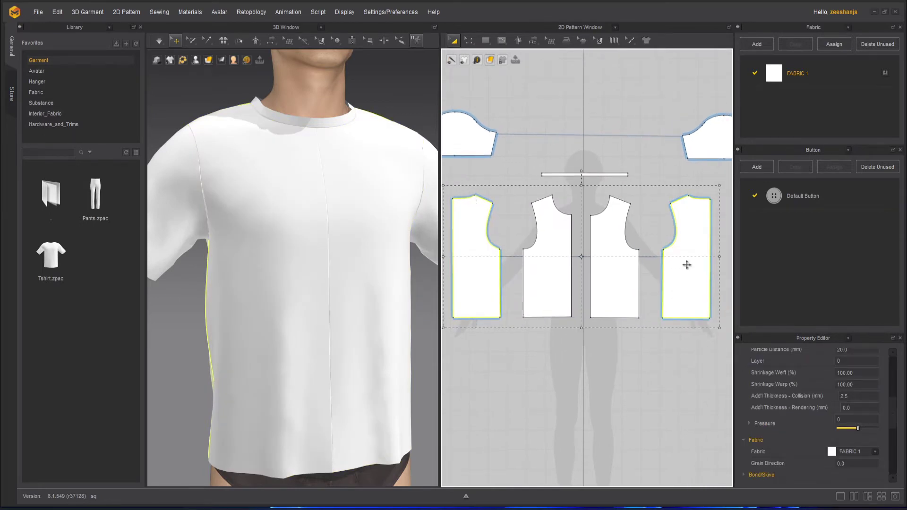
right_click(687, 265)
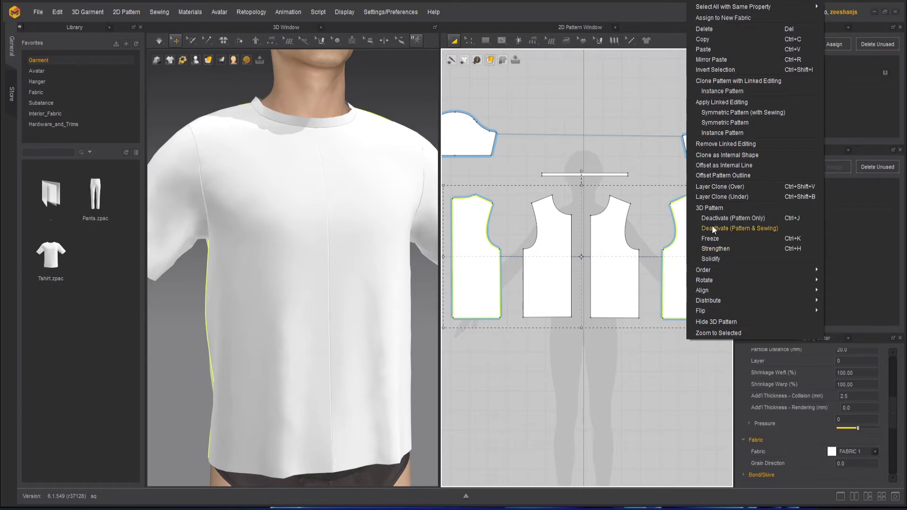
left_click(721, 144)
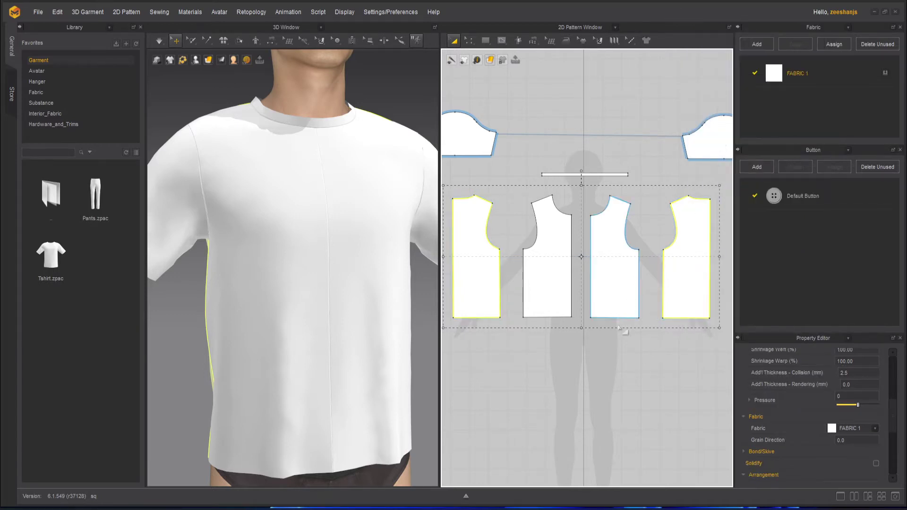
Move the two back pieces below the front pieces, mirrored side by side with their centre edges meeting.
right_click_drag(617, 350, 608, 302)
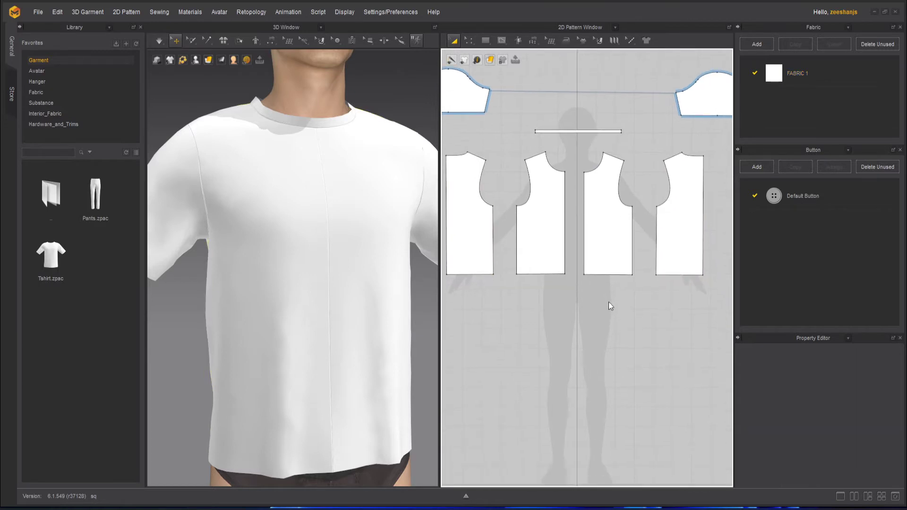
left_click_drag(475, 254, 614, 394)
left_click_drag(695, 243, 577, 379)
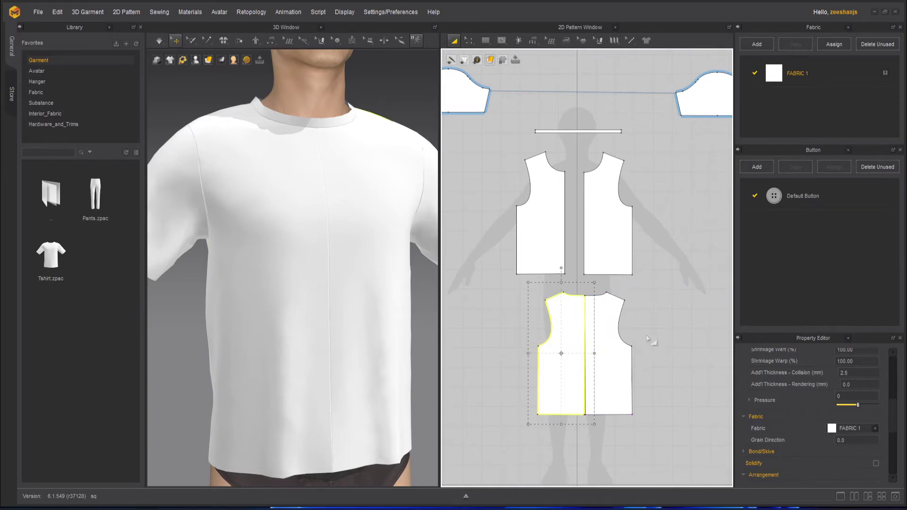
left_click(663, 319)
Merge the two front pieces into one pattern along their vertical centre edges.
scroll(564, 183, "up", 3)
scroll(565, 182, "up", 2)
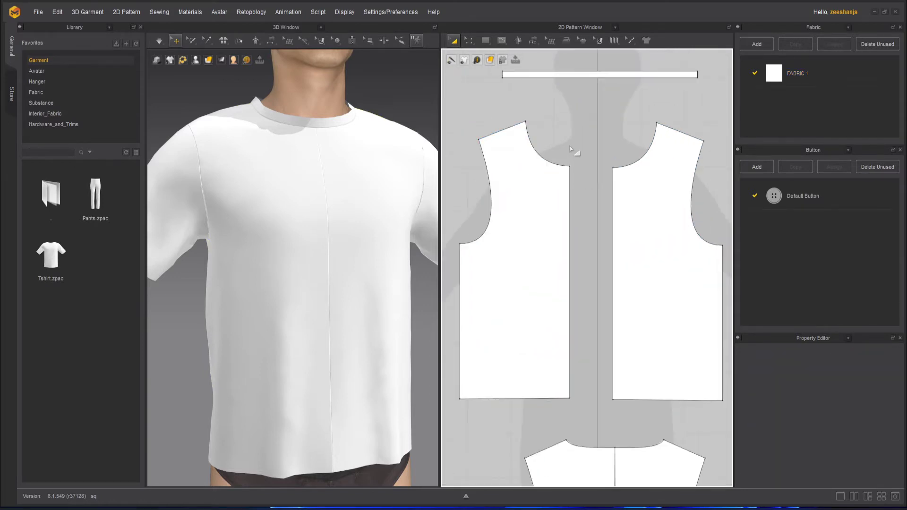
left_click_drag(562, 150, 617, 387)
left_click(467, 40)
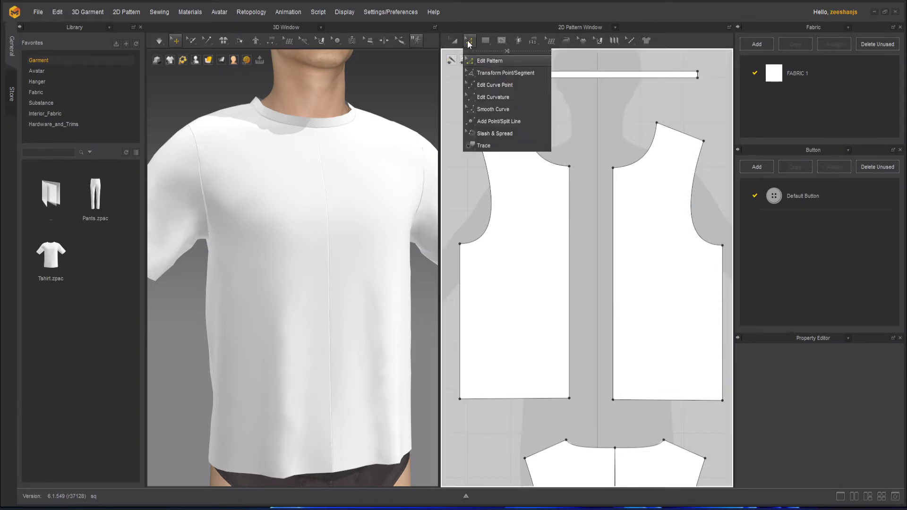
left_click(497, 60)
left_click_drag(560, 142, 639, 383)
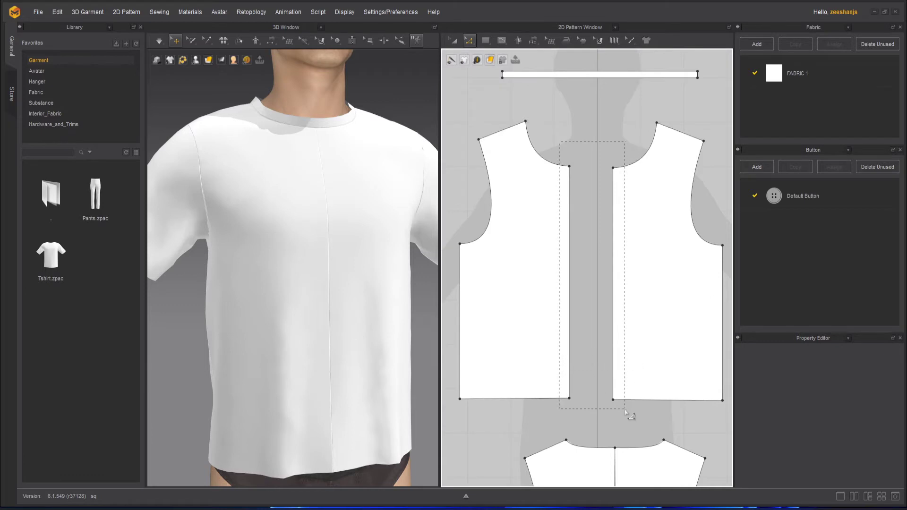
left_click_drag(627, 412, 629, 415)
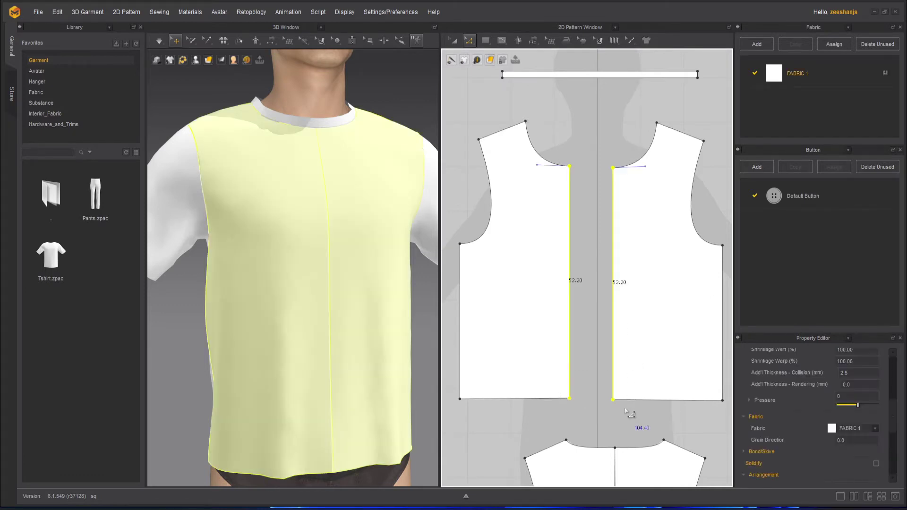
right_click(614, 249)
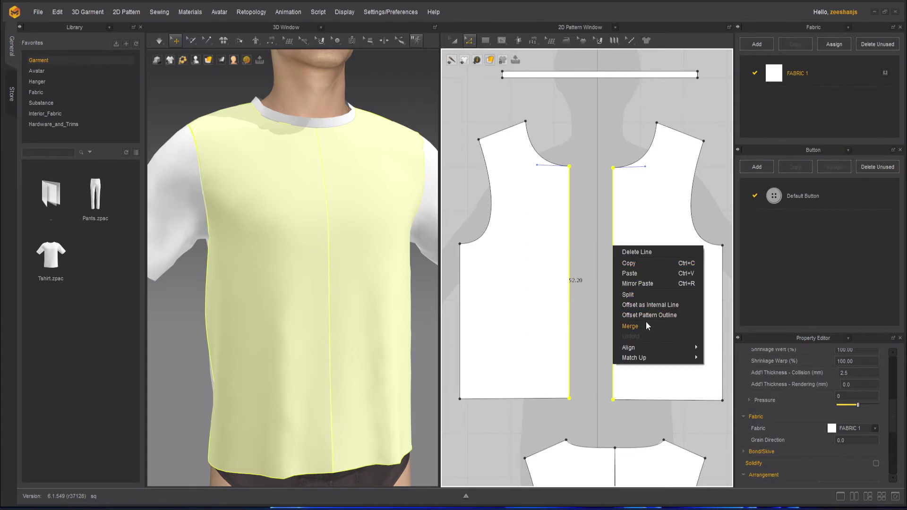
left_click(630, 326)
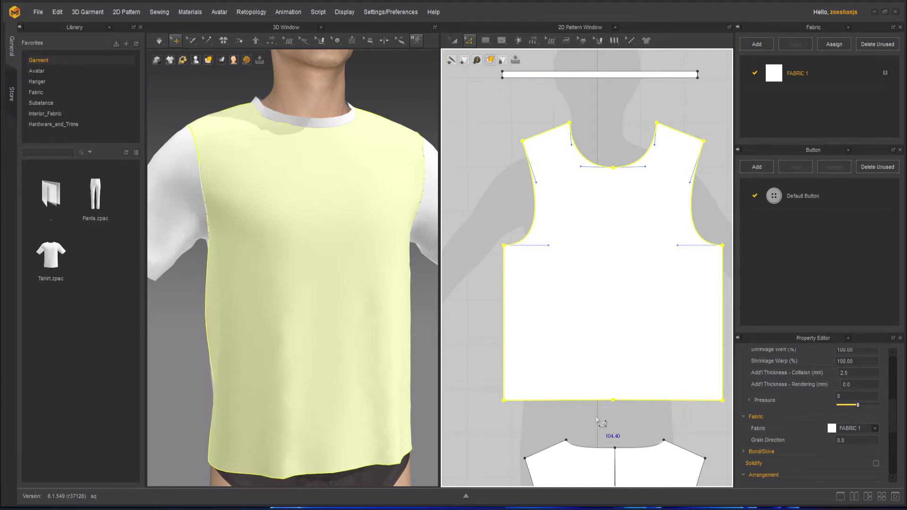
scroll(602, 425, "down", 3)
middle_click_drag(693, 367, 662, 183)
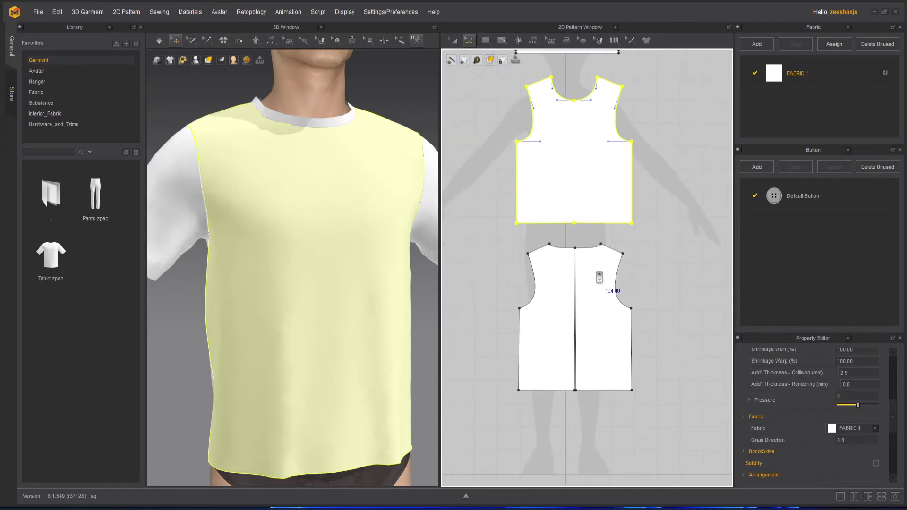
scroll(594, 271, "up", 2)
left_click_drag(560, 223, 576, 433)
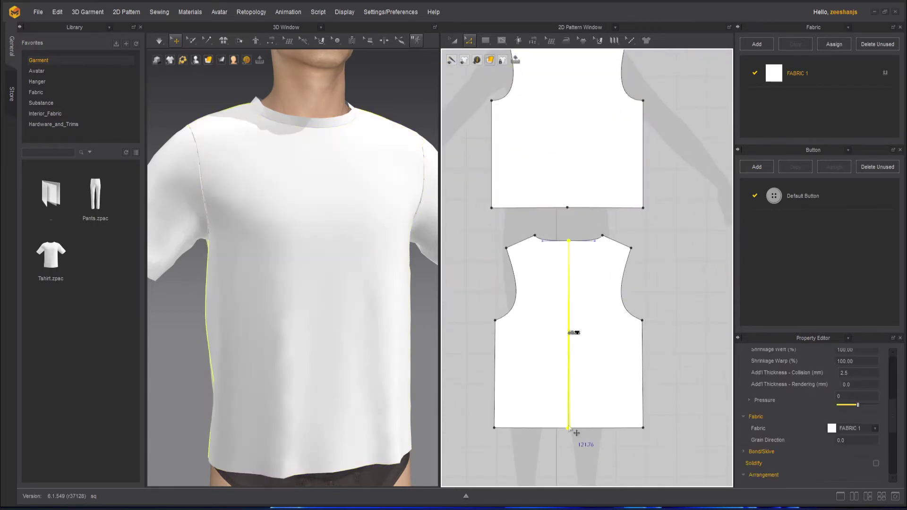
right_click(569, 428)
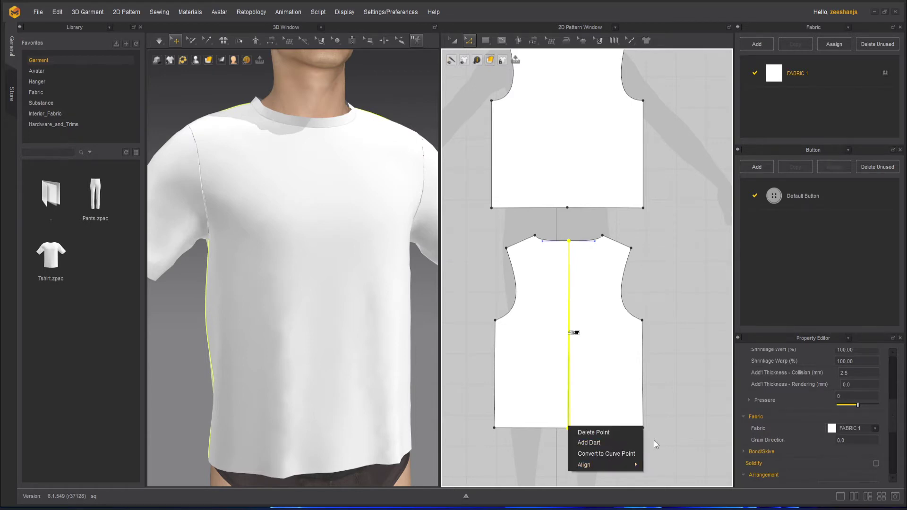
left_click(690, 401)
Examine the narrow gap between the centre edges of the two back pieces, especially at the hem.
scroll(598, 457, "up", 3)
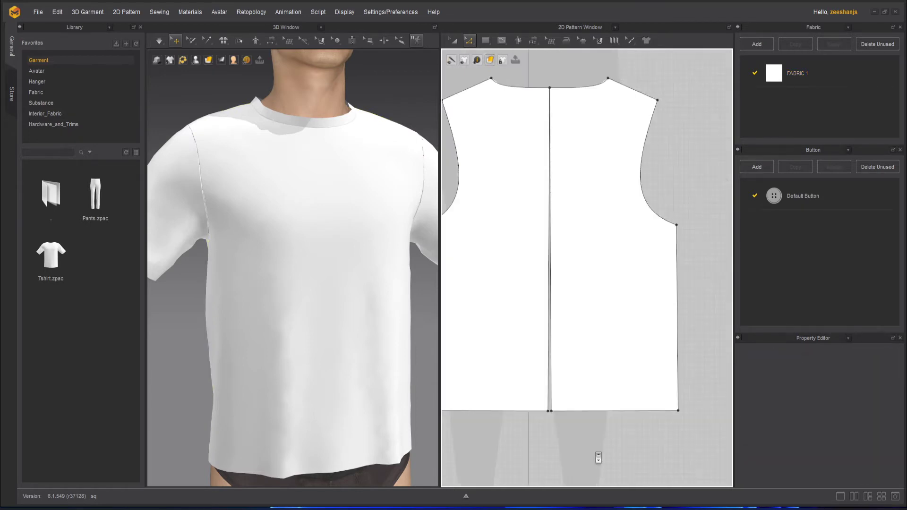
middle_click_drag(589, 431, 611, 453)
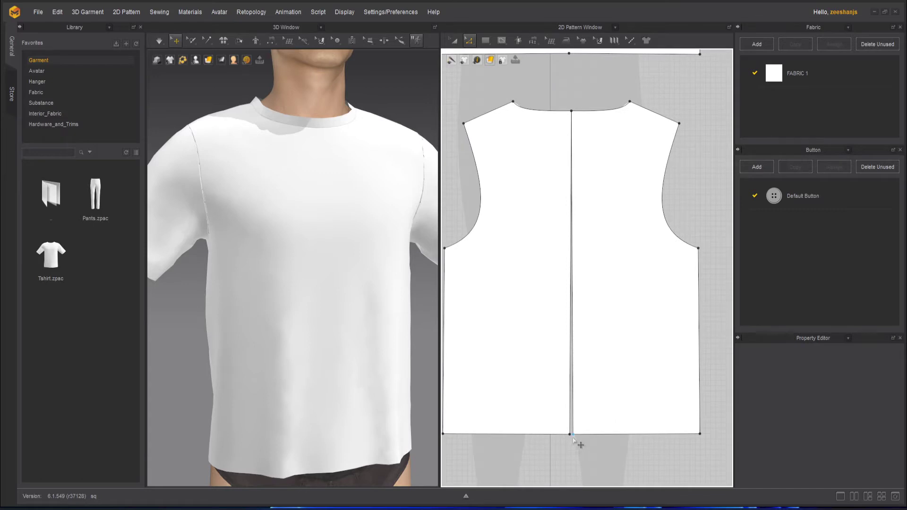
scroll(573, 439, "up", 3)
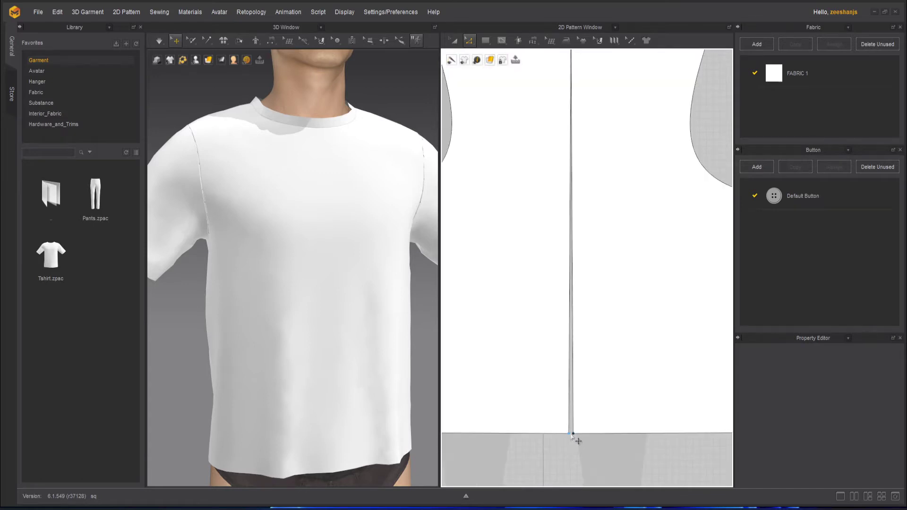
scroll(573, 433, "down", 5)
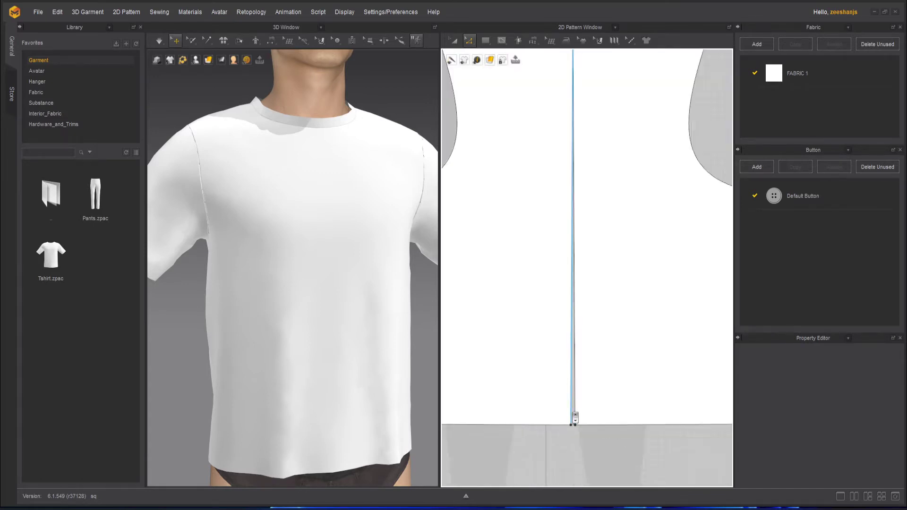
right_click_drag(609, 115, 605, 160)
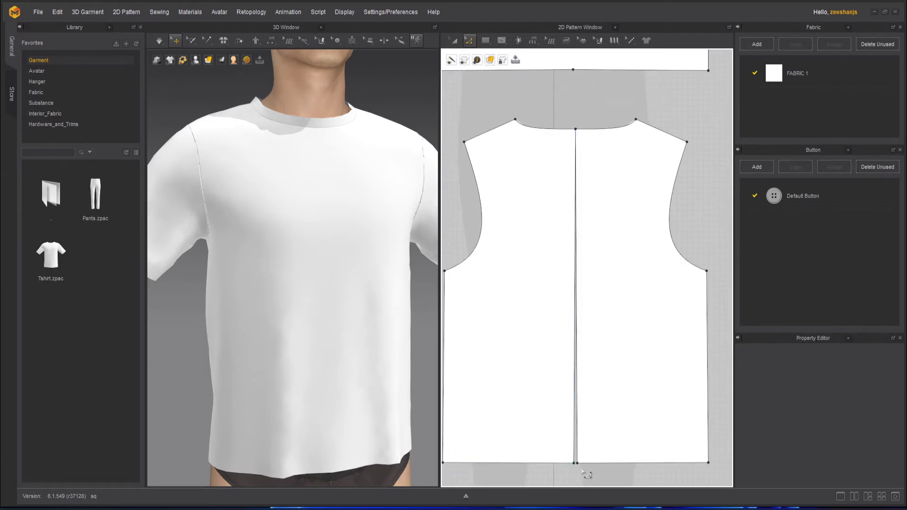
Try to close the hem gap between the back pieces by moving one centre hem point onto the other.
scroll(582, 470, "up", 5)
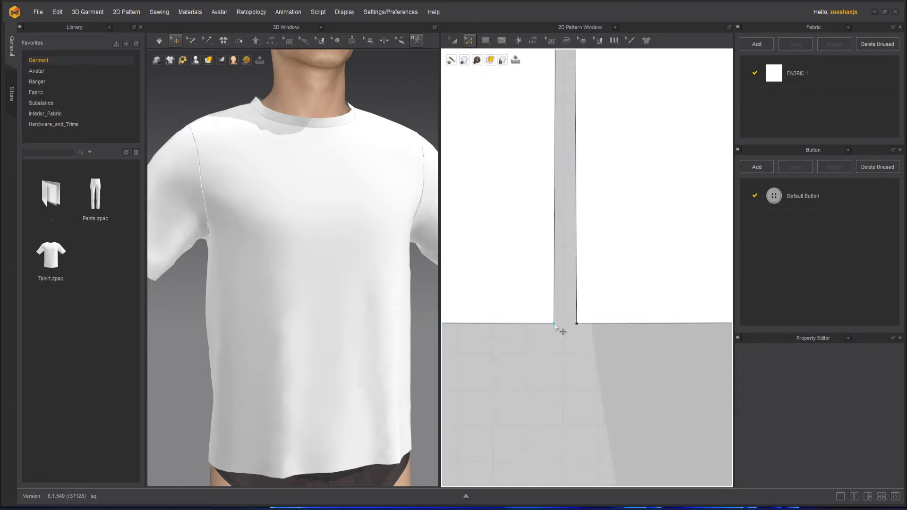
mouse_move(555, 324)
left_mouse_down()
mouse_move(577, 324)
mouse_move(564, 325)
left_mouse_up()
left_click(570, 325)
scroll(576, 339, "down", 5)
scroll(583, 334, "down", 5)
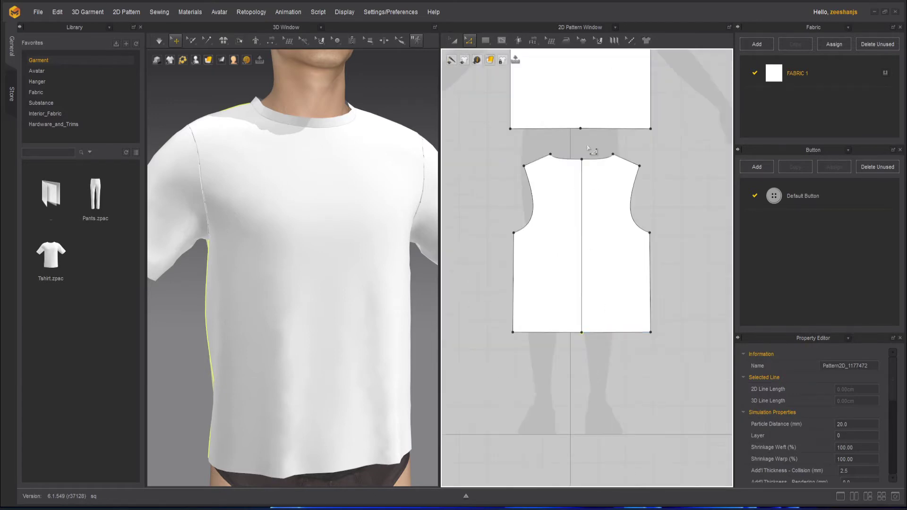
Try to merge the two back pieces along their touching centre edges.
left_click_drag(577, 140, 582, 231)
left_click_drag(598, 361, 597, 361)
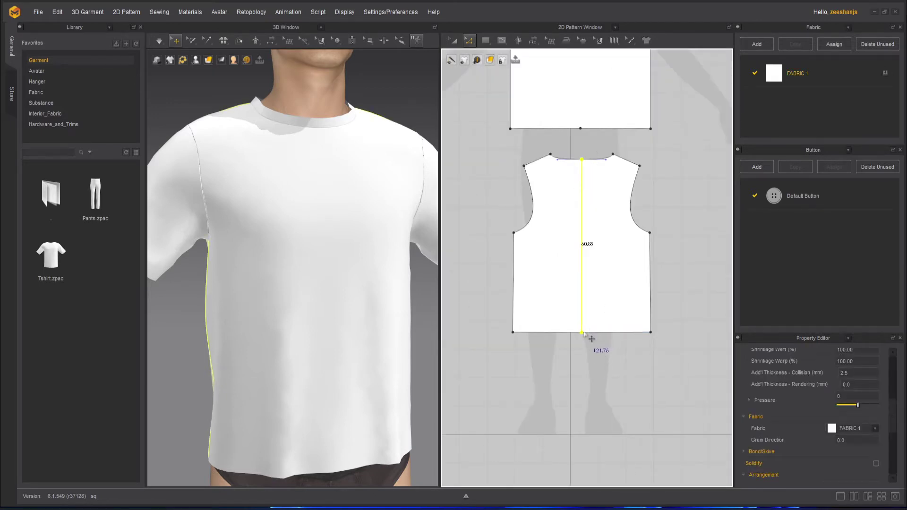
right_click(581, 337)
left_click(569, 345)
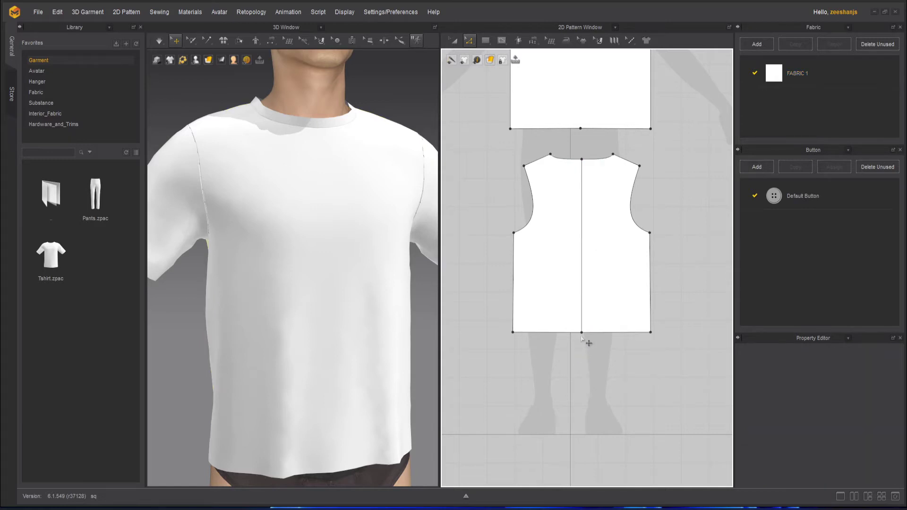
Examine the centre hem point where the two back pieces meet for any remaining gap.
left_click(582, 333)
scroll(581, 333, "up", 5)
scroll(581, 333, "up", 7)
scroll(667, 293, "up", 1)
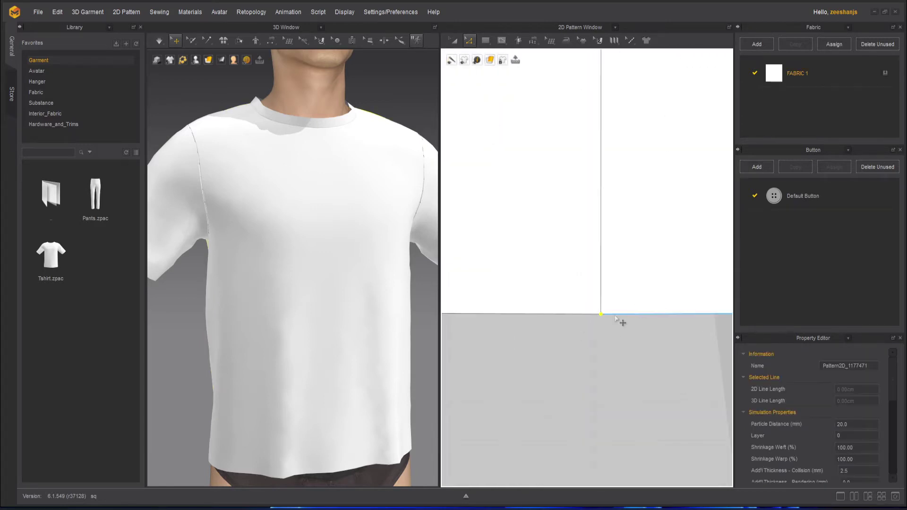
scroll(615, 330, "down", 7)
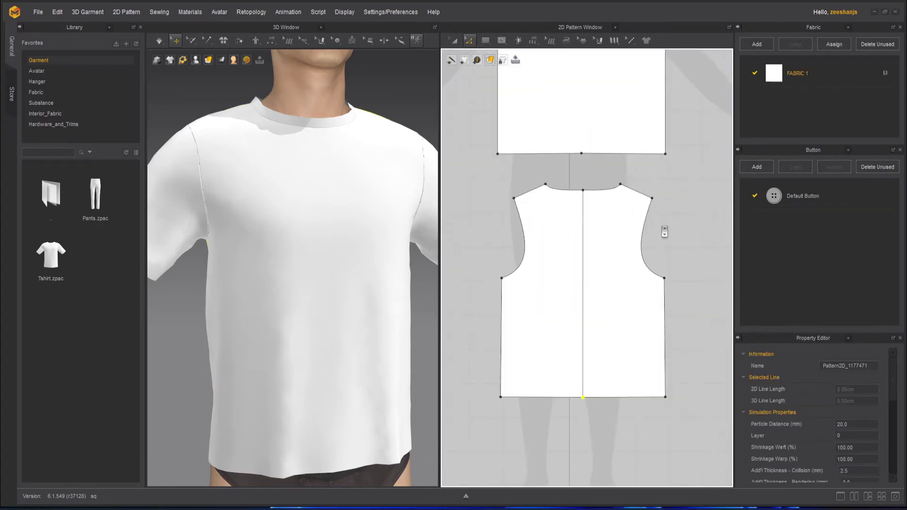
left_click_drag(583, 258, 564, 258)
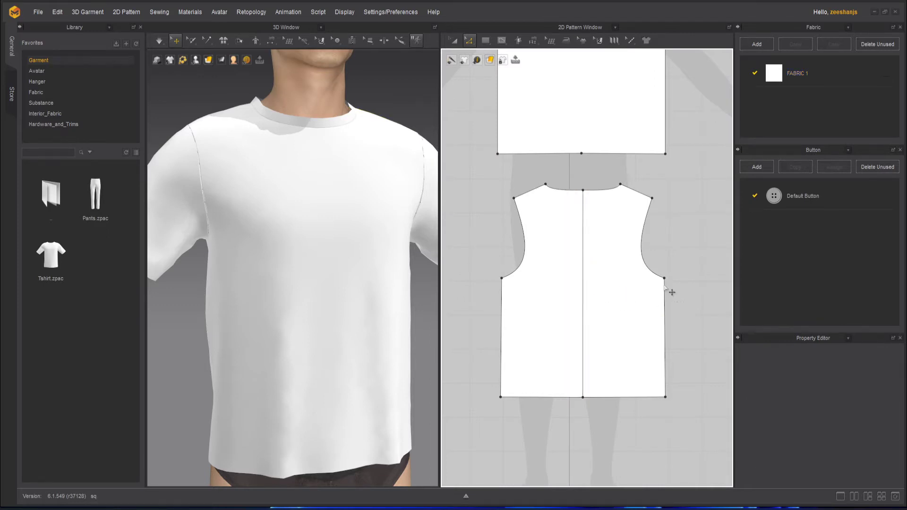
Undo the adjustment of the back pieces' centre hem points.
key("ctrl+z")
key("ctrl+z")
key("ctrl+z")
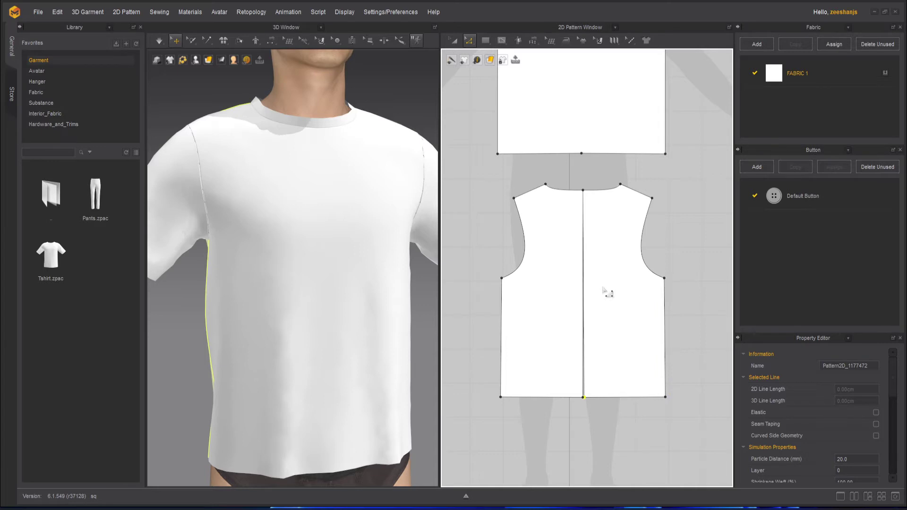
Move the two back pieces apart horizontally so a clear gap separates their centre edges.
key("a")
left_click(550, 253)
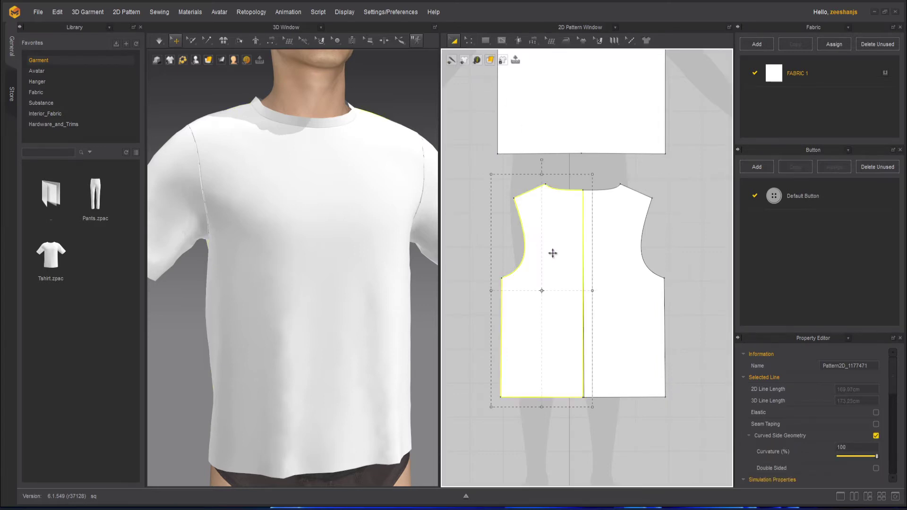
left_click_drag(551, 253, 536, 254)
left_click(613, 259)
left_click(699, 246)
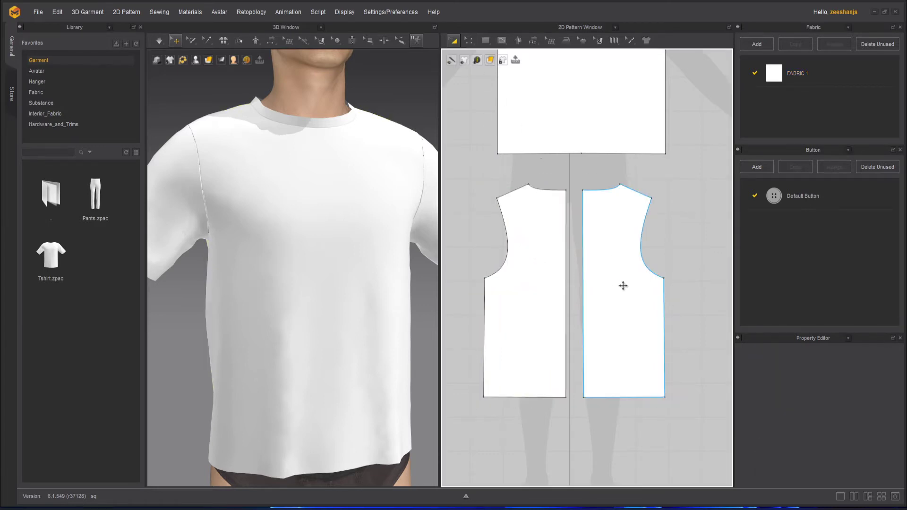
left_click_drag(619, 285, 630, 284)
left_click(590, 290)
Link both back pieces with the Symmetric Pattern (with Sewing) linked editing option.
left_click_drag(472, 178, 694, 397)
right_click(632, 300)
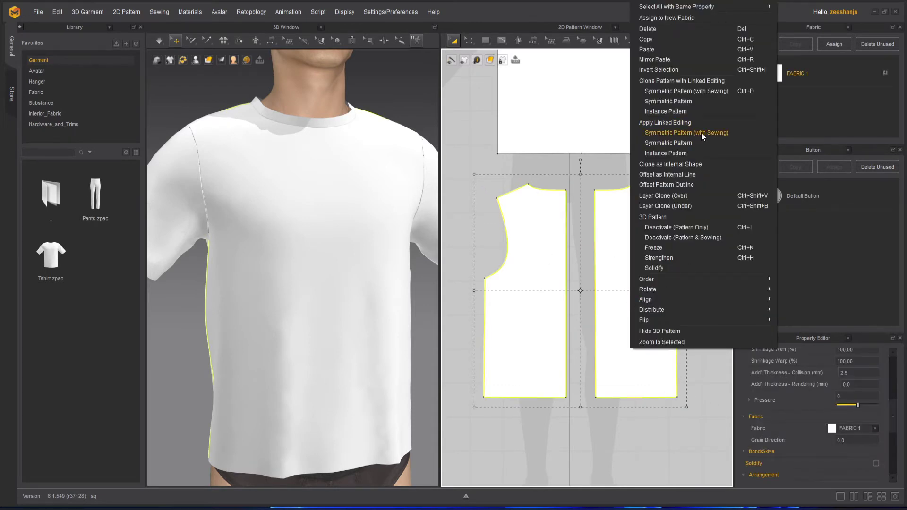
left_click(718, 134)
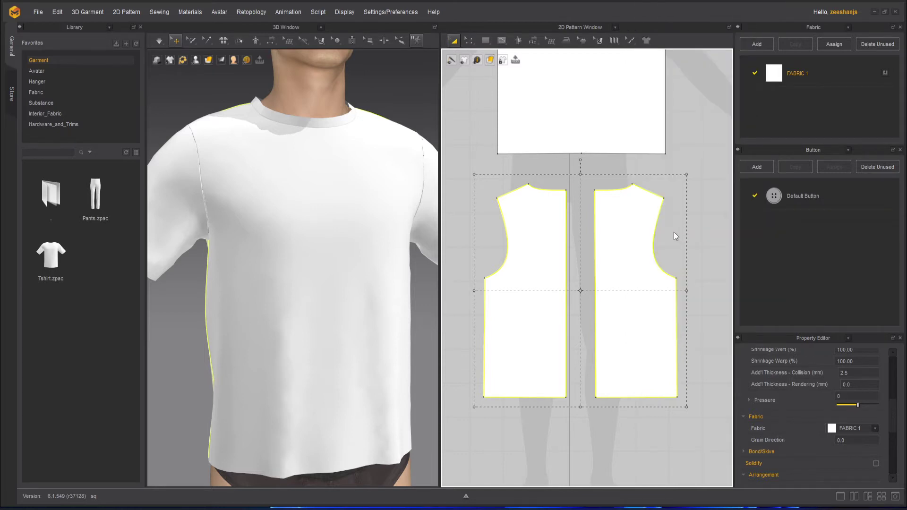
Move the left back piece's centre hem point horizontally onto the vertical axis line with Edit Pattern.
scroll(568, 430, "up", 3)
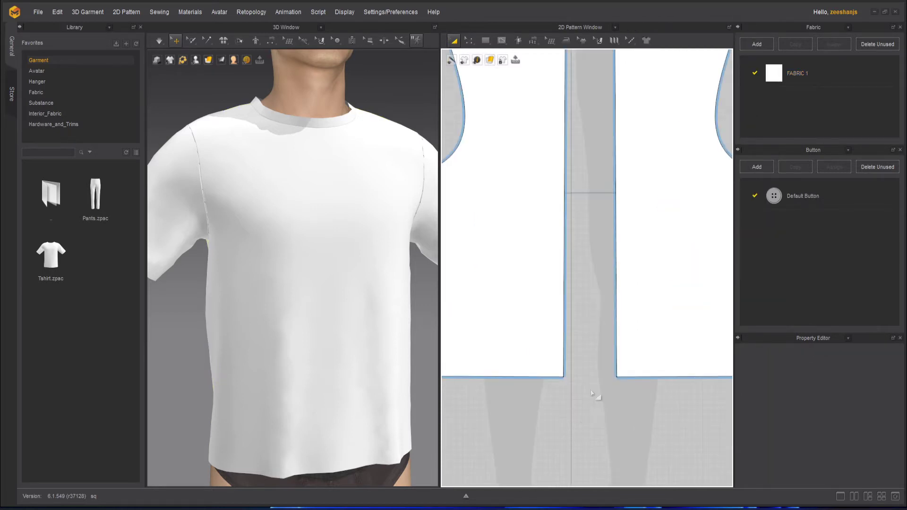
left_click(468, 40)
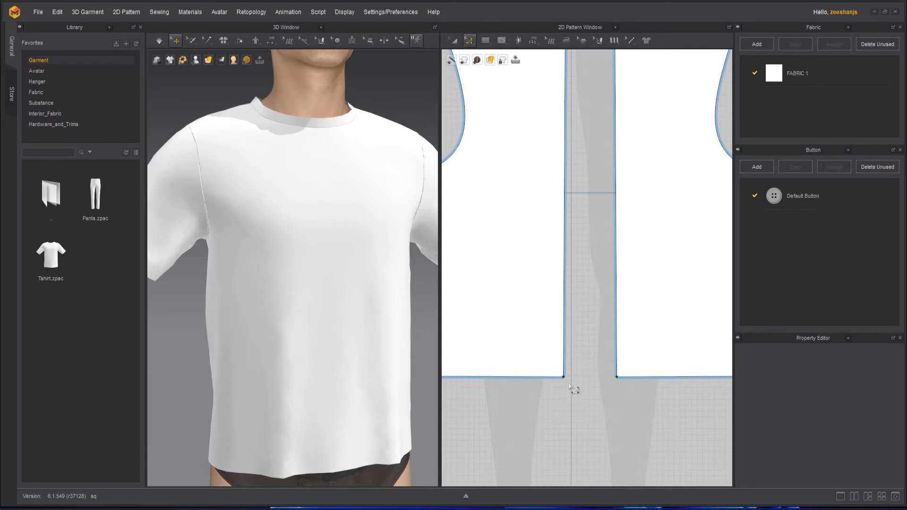
scroll(576, 384, "up", 3)
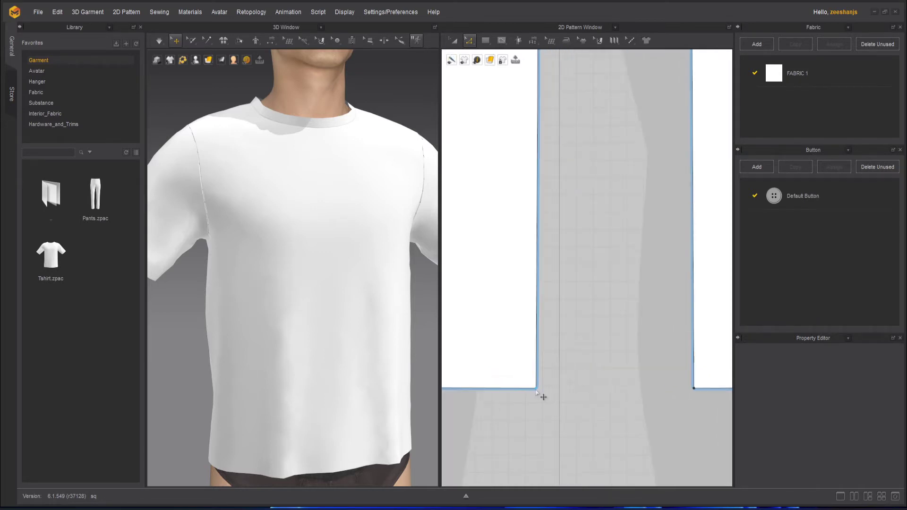
left_click(536, 390)
left_click_drag(536, 388, 560, 388)
Move the left back piece's centre neckline point horizontally onto the same vertical axis line.
middle_click_drag(643, 172, 641, 450)
middle_click_drag(565, 100, 582, 400)
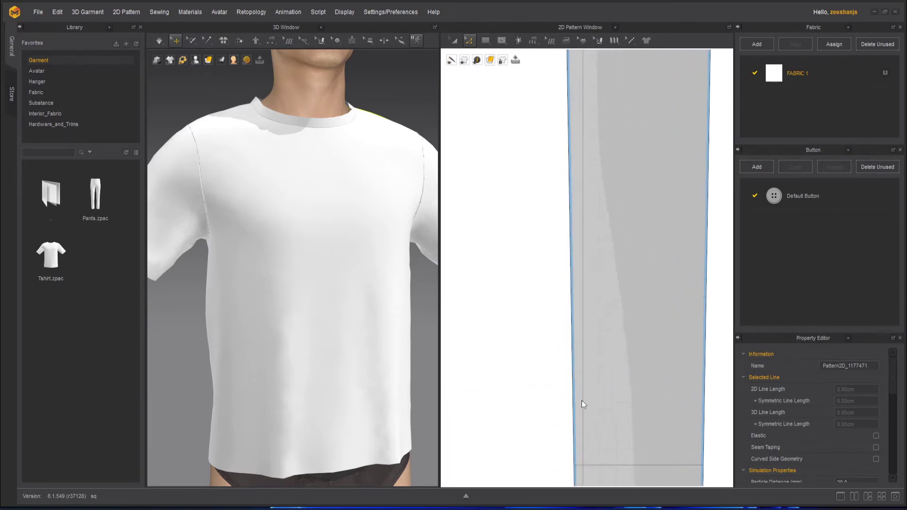
middle_click_drag(570, 54, 563, 150)
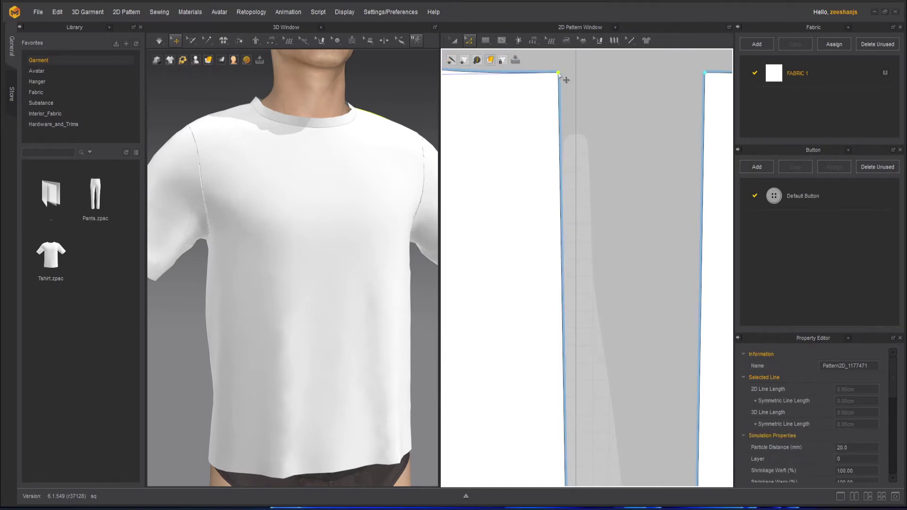
left_click_drag(566, 80, 585, 80)
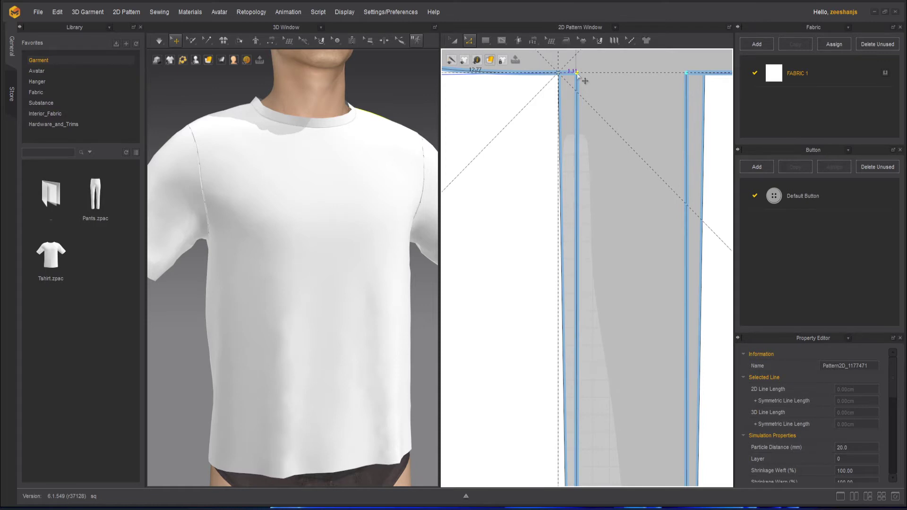
Examine whether the left back piece's centre edge follows the vertical axis line down to the hem.
scroll(620, 208, "down", 5)
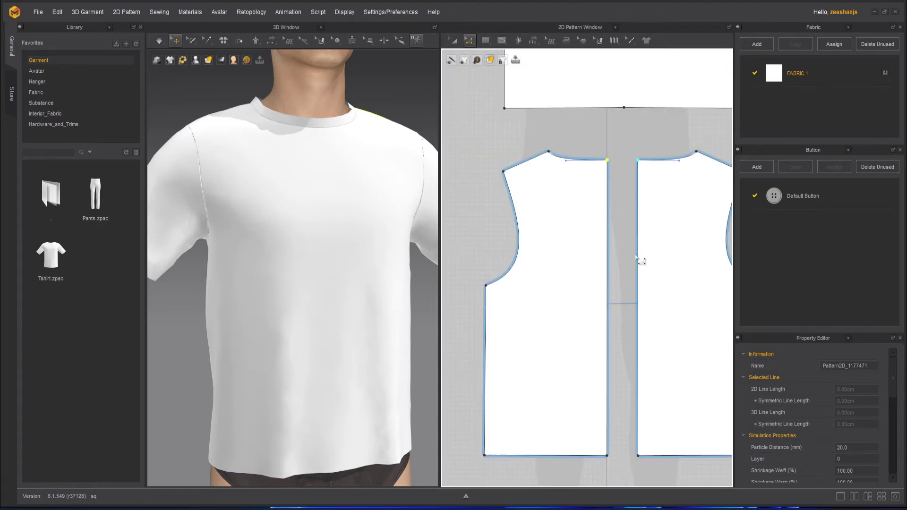
middle_click_drag(613, 313, 586, 226)
scroll(583, 390, "up", 5)
middle_click_drag(583, 390, 583, 290)
scroll(583, 290, "up", 5)
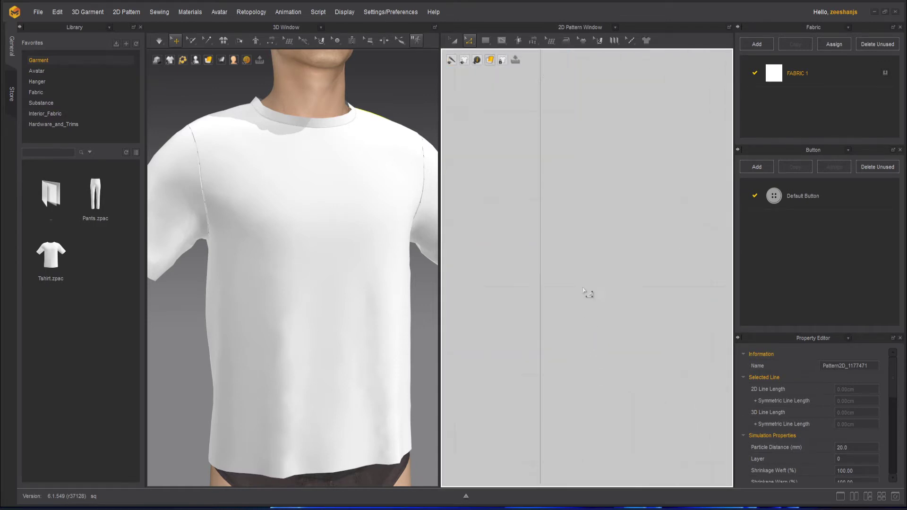
middle_click_drag(559, 84, 594, 383)
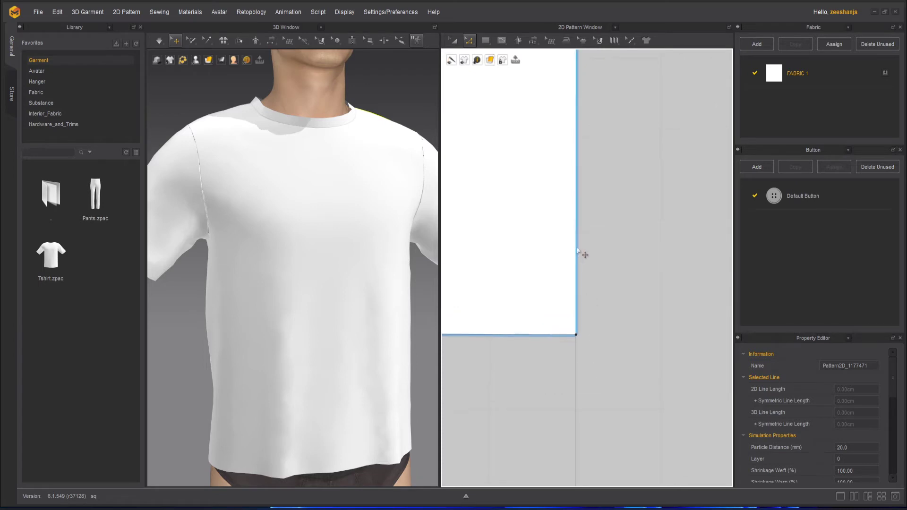
left_click(577, 249)
right_click(577, 248)
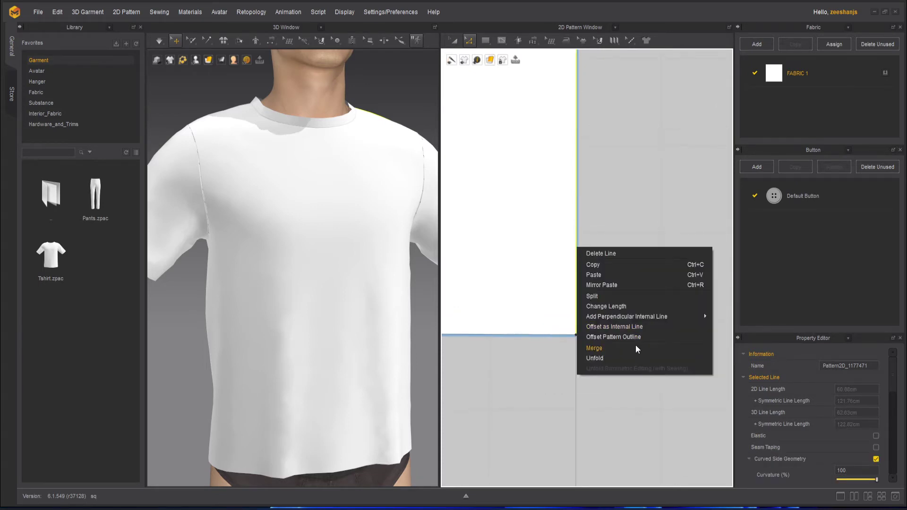
left_click(624, 214)
scroll(625, 212, "down", 8)
middle_click_drag(654, 207, 599, 411)
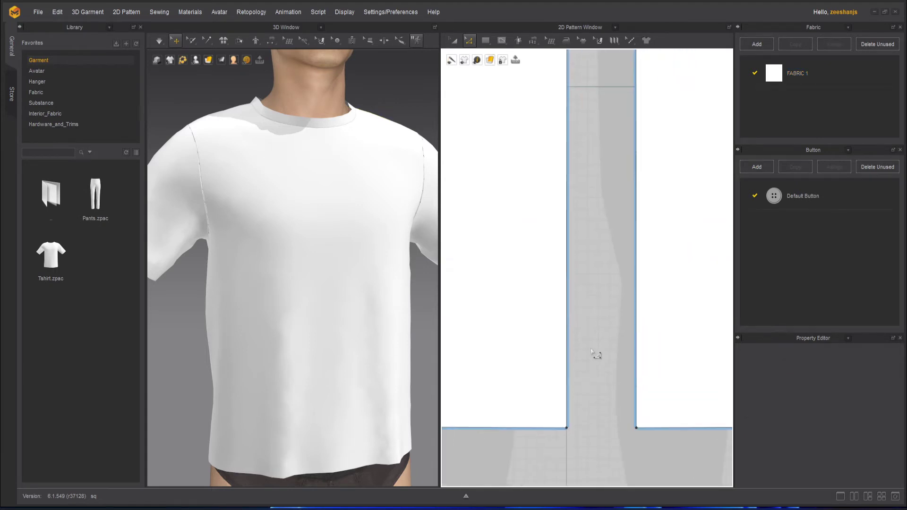
Try to merge the centre edges of the two linked back pieces.
scroll(591, 350, "down", 5)
left_click_drag(573, 169, 614, 396)
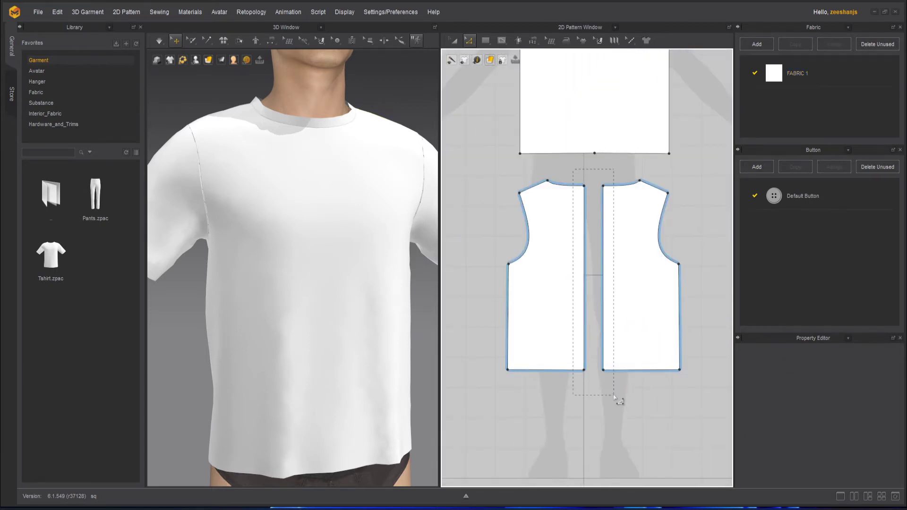
left_click_drag(612, 361, 609, 360)
right_click(604, 345)
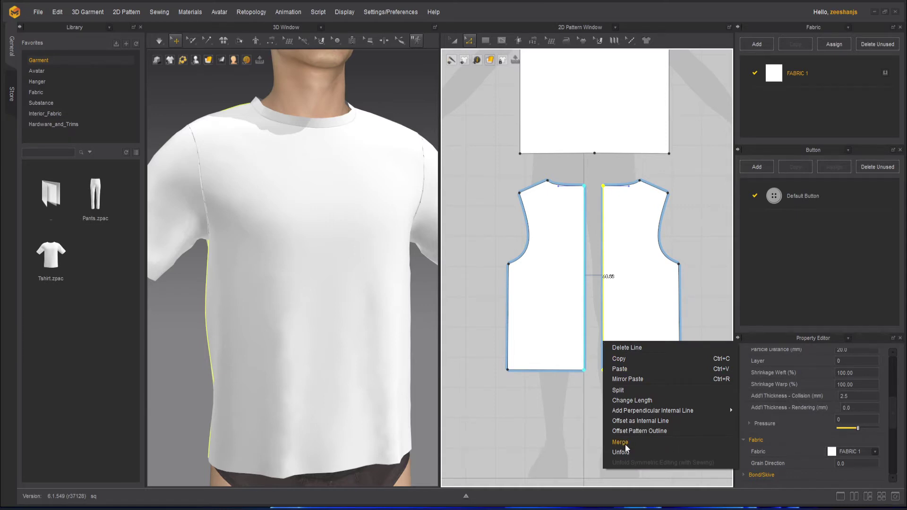
left_click(502, 176)
Remove the linked editing from both back pieces.
left_click_drag(479, 168, 700, 395)
right_click(624, 299)
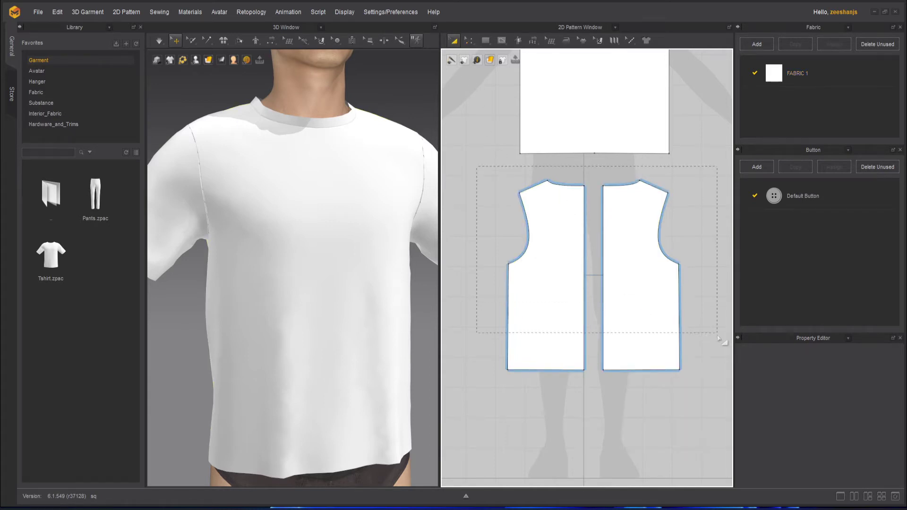
left_click_drag(719, 339, 708, 395)
right_click(626, 287)
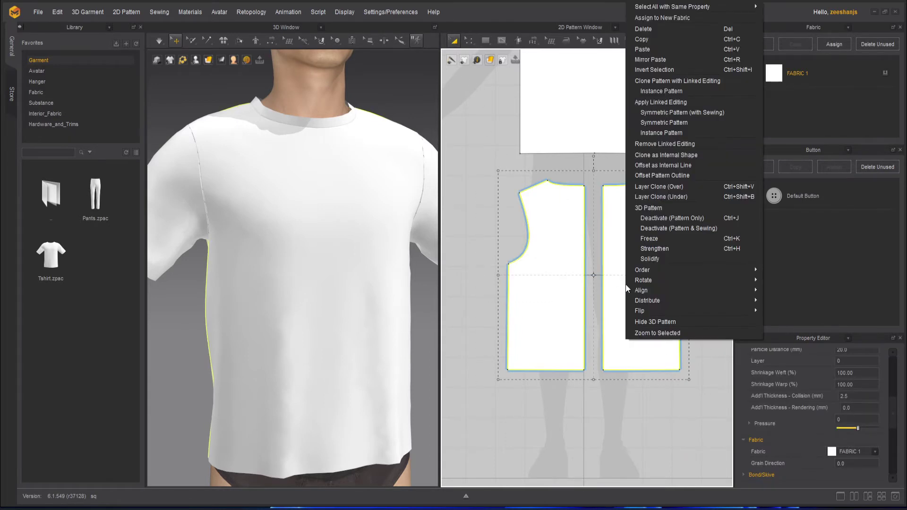
left_click(682, 145)
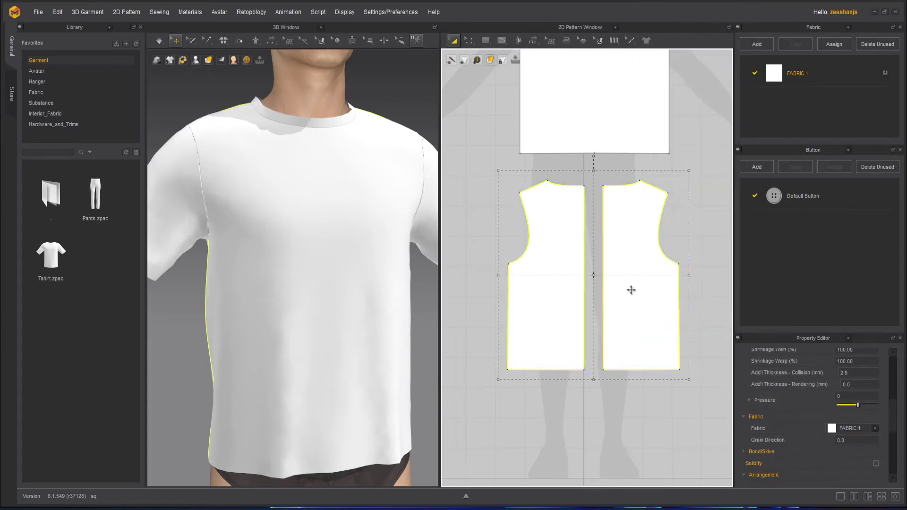
left_click(600, 437)
Merge the two back pieces into one pattern along their straightened centre edges using Edit Pattern.
left_click(469, 41)
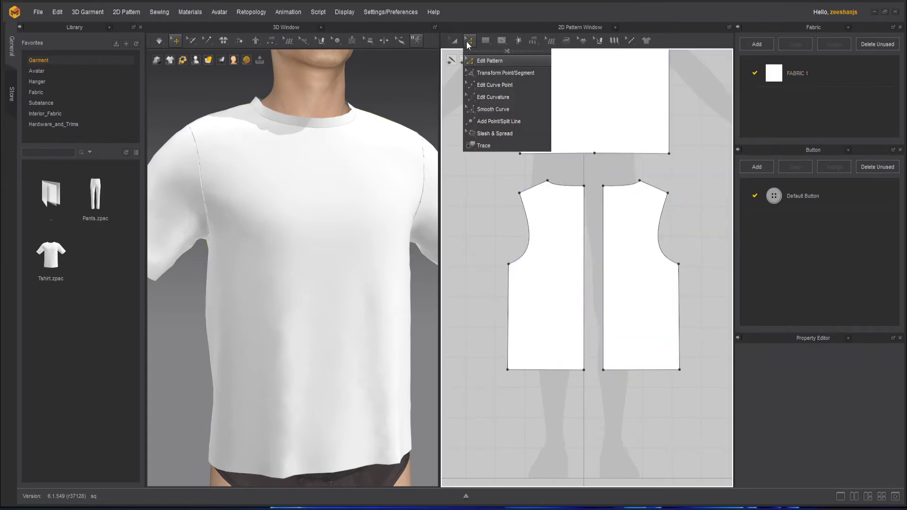
left_click(489, 61)
left_click_drag(572, 166, 606, 392)
left_click(606, 391)
left_click_drag(571, 168, 629, 398)
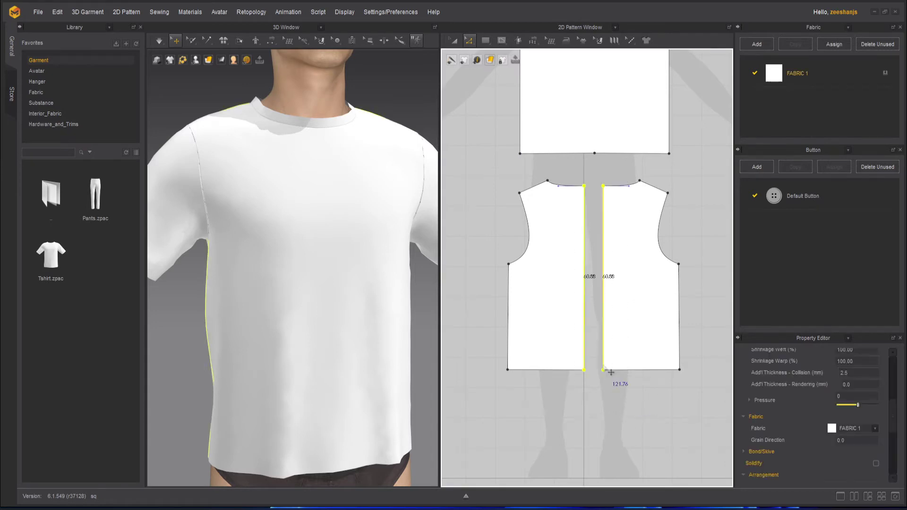
right_click(603, 369)
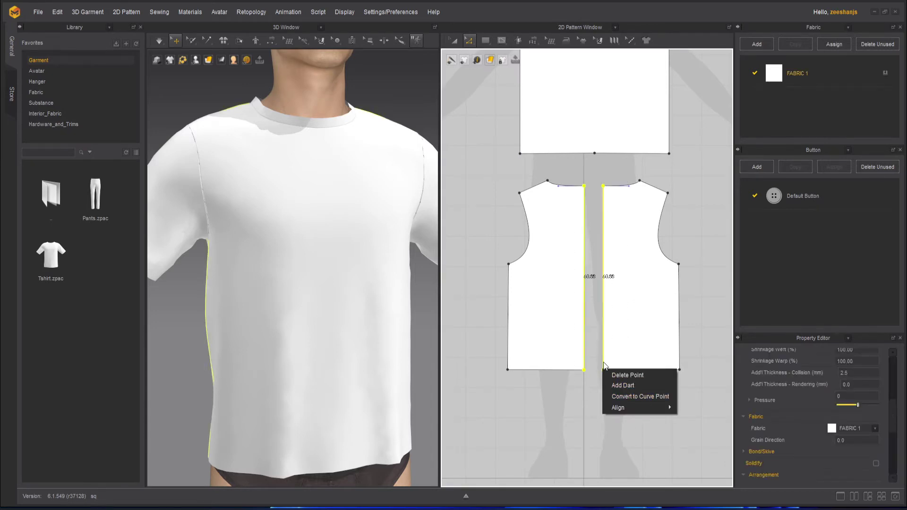
right_click(607, 279)
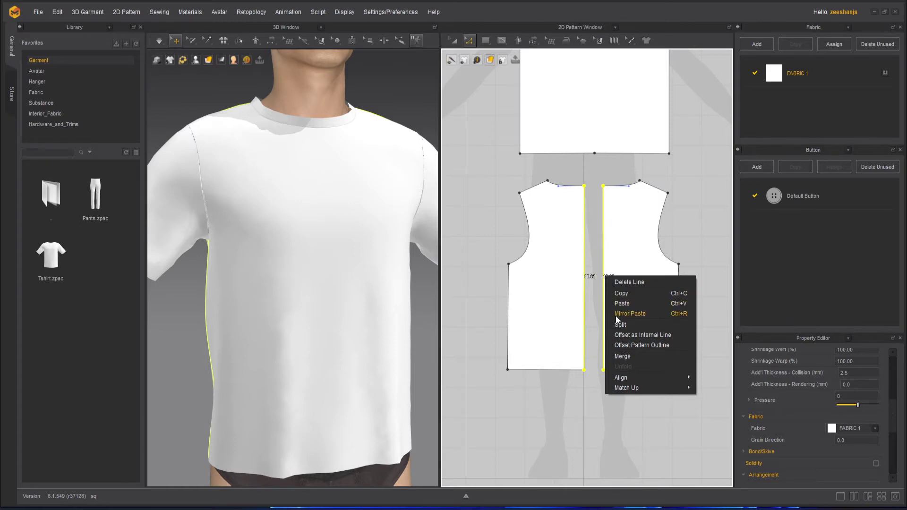
left_click(634, 357)
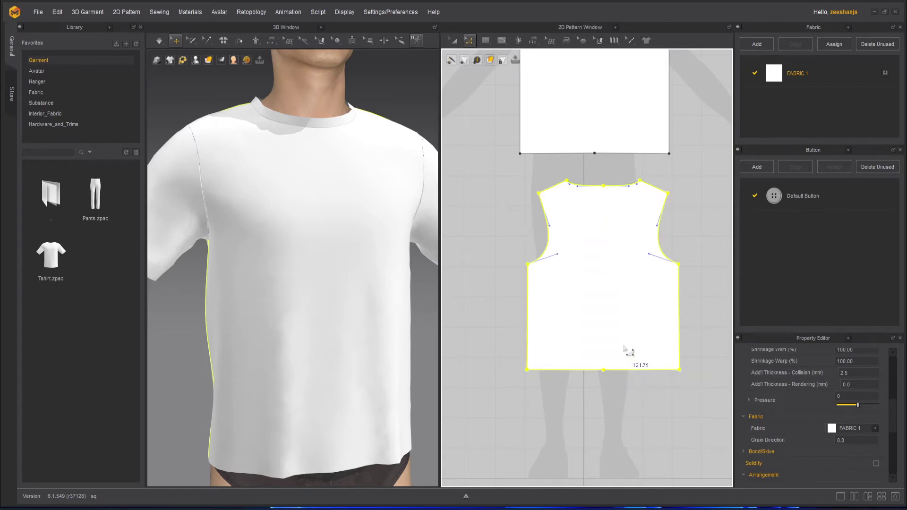
Move the merged back piece sideways until its side edge lines up with the front piece's side edge.
key("a")
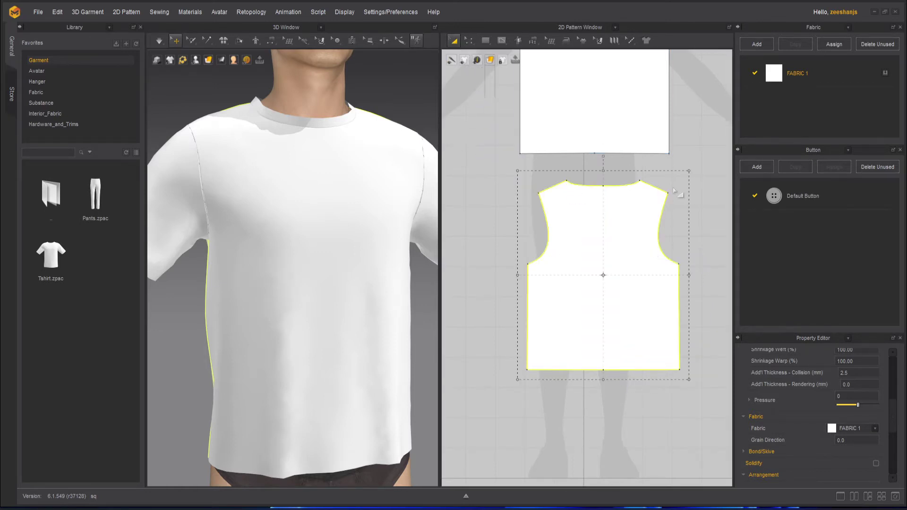
scroll(667, 197, "up", 2)
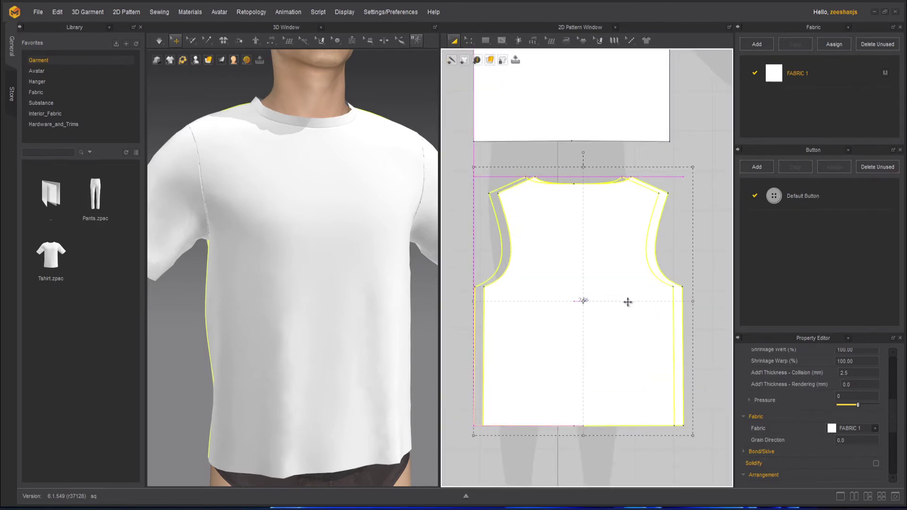
left_click_drag(628, 301, 628, 301)
left_click(709, 287)
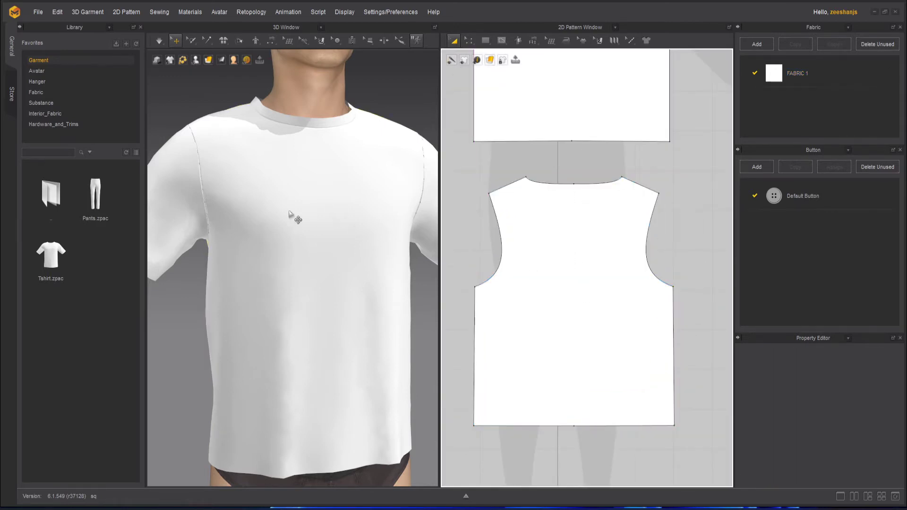
Simulate the T-shirt with its merged front and back pieces so the fabric settles on the avatar.
scroll(293, 215, "down", 3)
left_click(158, 41)
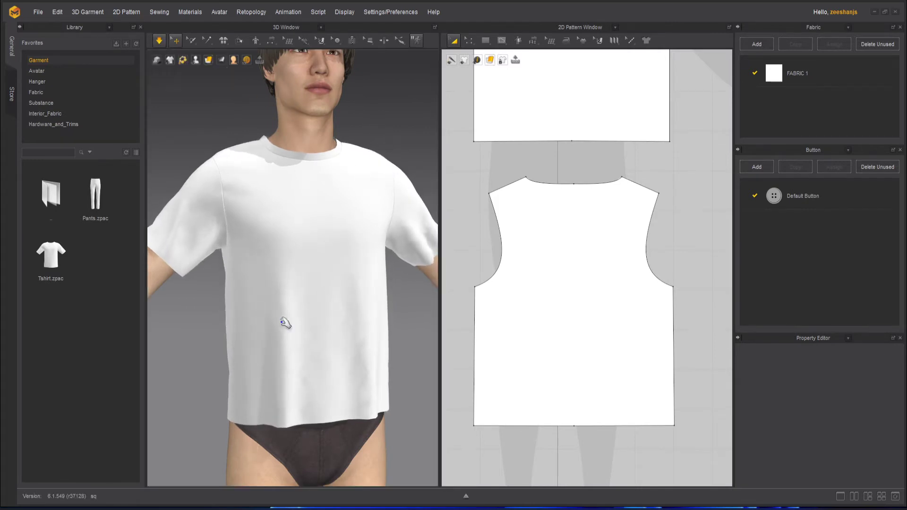
key("space")
right_click_drag(311, 313, 267, 306)
key("space")
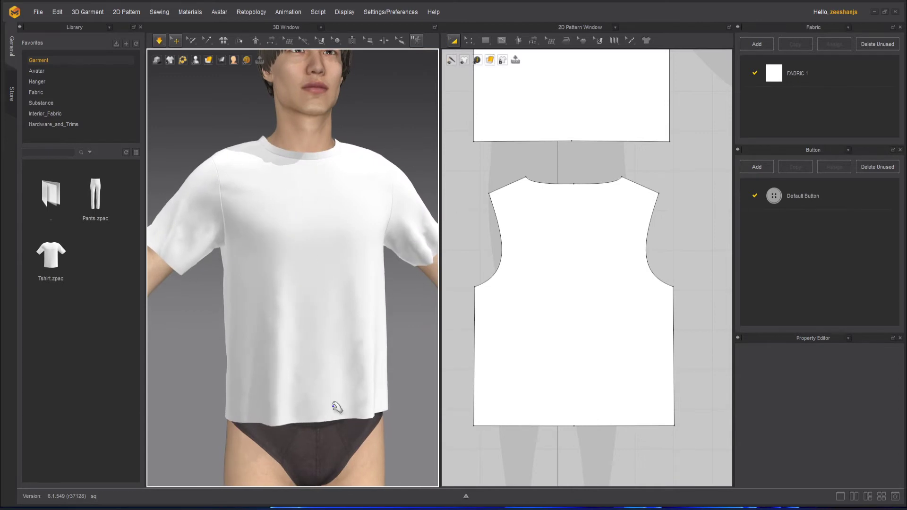
Examine the whole 2D pattern layout and the shape of the sleeve piece up close.
scroll(583, 191, "down", 6)
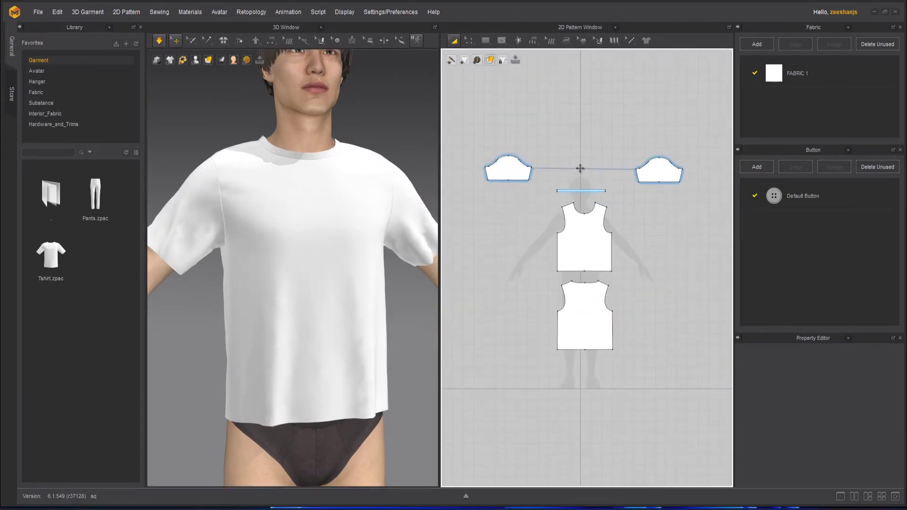
scroll(581, 181, "up", 6)
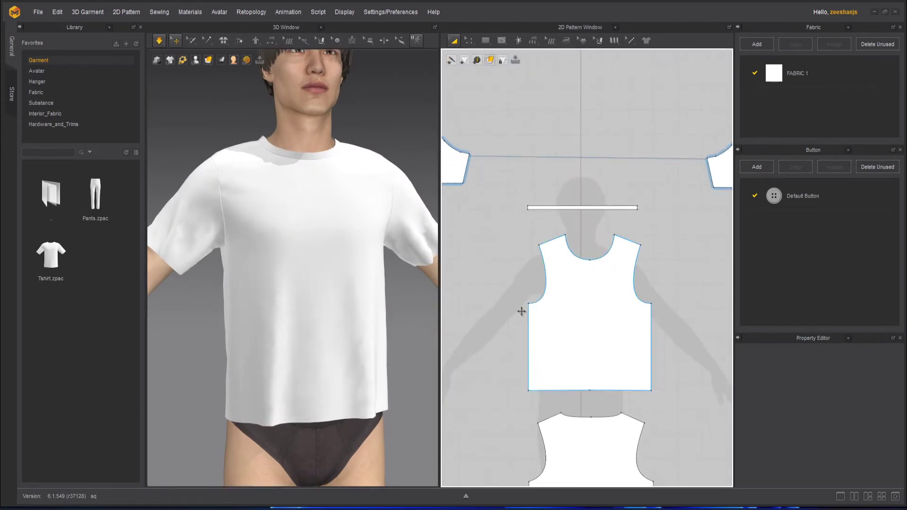
middle_click_drag(518, 290, 622, 362)
scroll(506, 219, "up", 2)
scroll(505, 219, "up", 1)
middle_click_drag(520, 255, 560, 253)
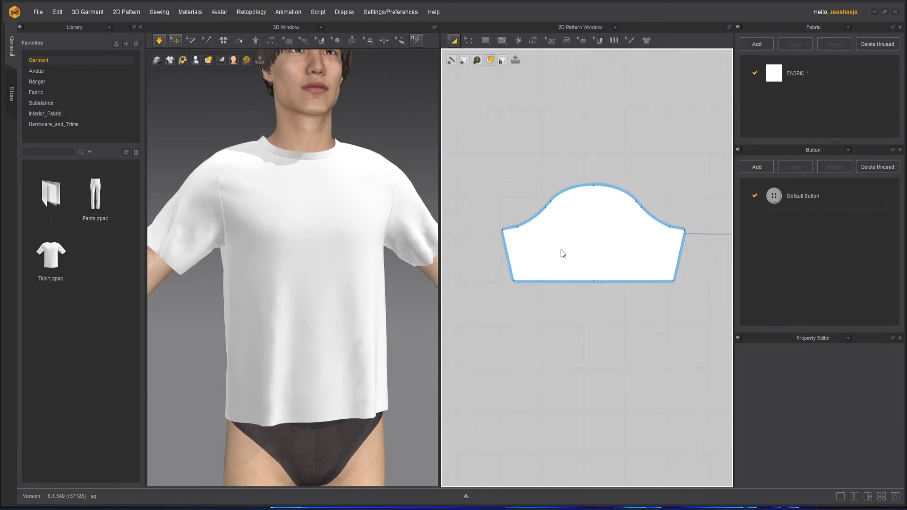
scroll(547, 266, "up", 1)
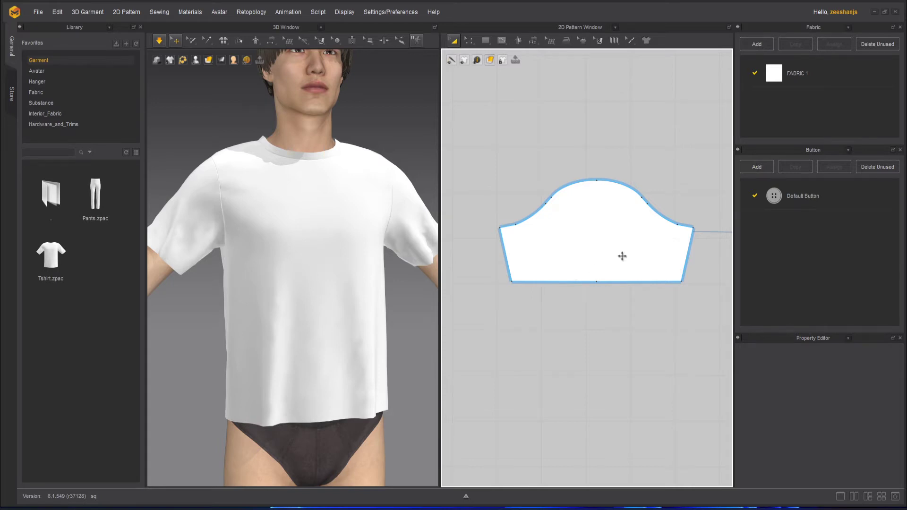
scroll(622, 256, "up", 1)
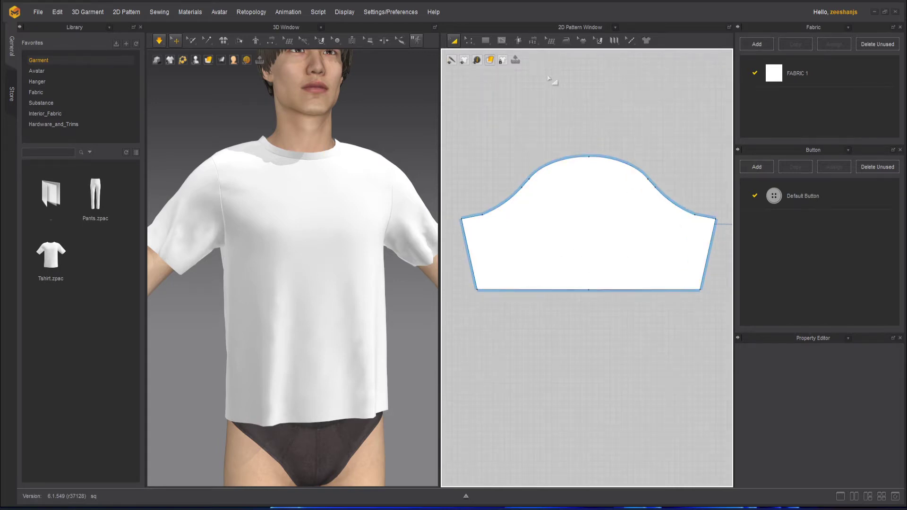
Draw a large circular pattern piece in the empty area beside the sleeve with the Ellipse tool.
left_click(499, 41)
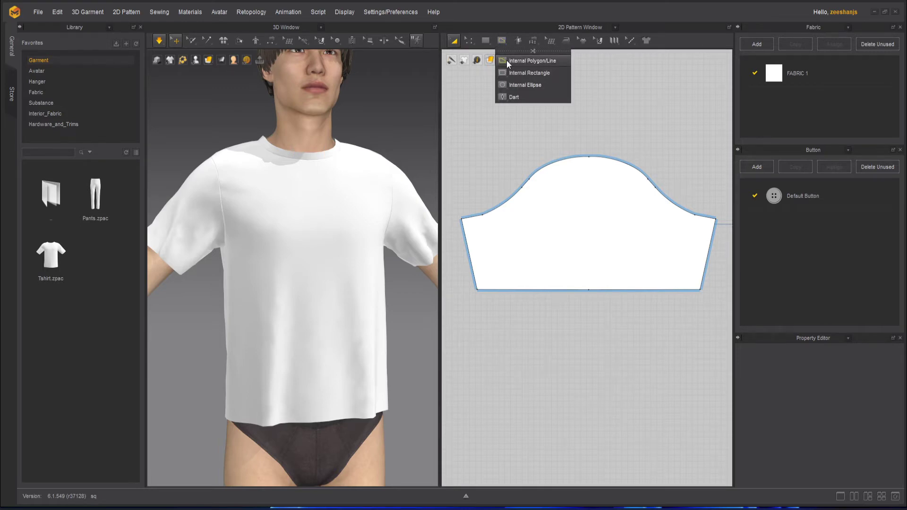
left_click(485, 40)
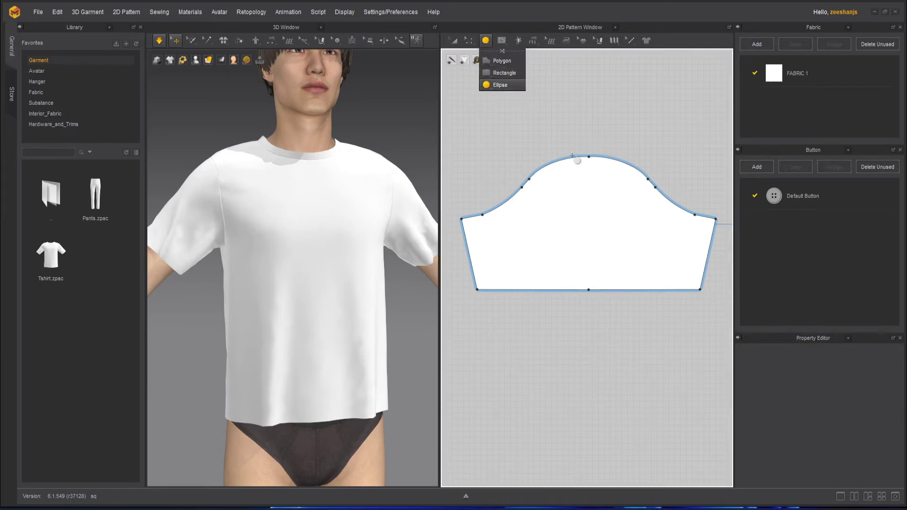
left_click(500, 85)
scroll(576, 163, "down", 5)
left_click_drag(477, 146, 544, 227)
left_click(454, 40)
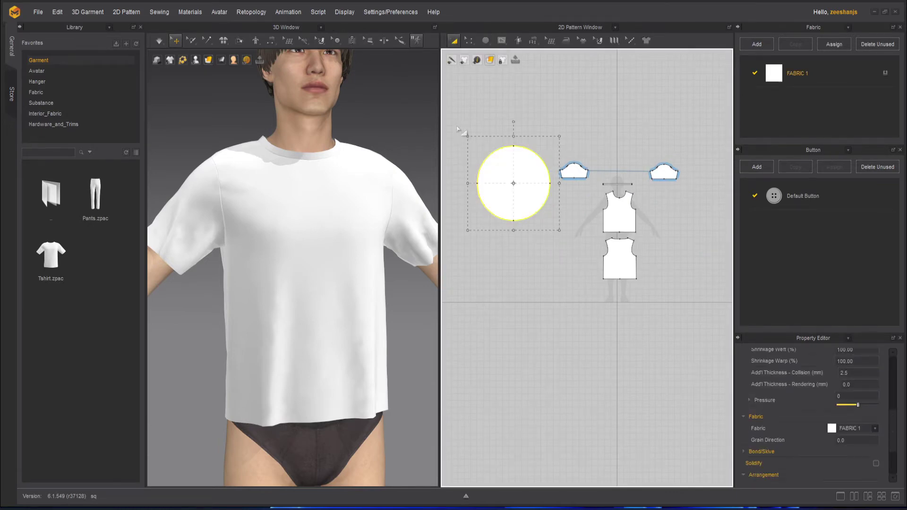
Rotate the new circle in the 3D window until it lies roughly horizontal.
scroll(460, 128, "up", 3)
scroll(363, 182, "down", 6)
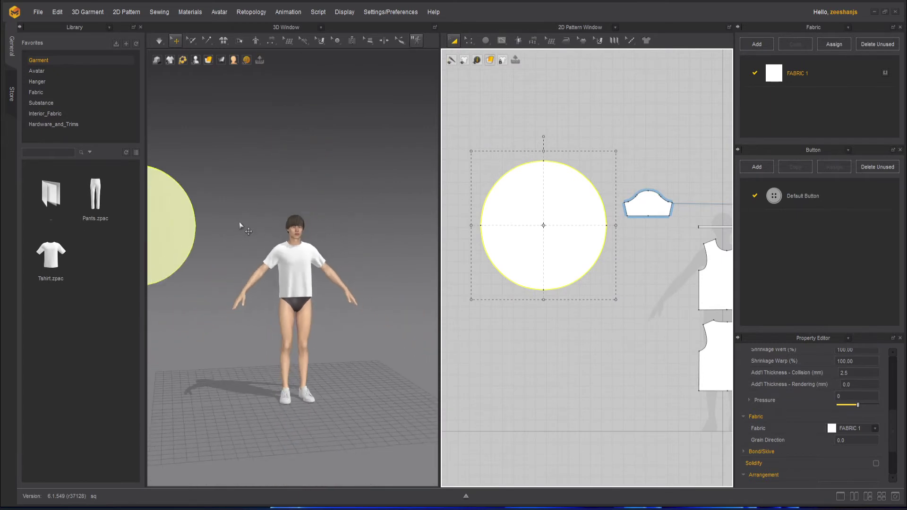
middle_click_drag(240, 224, 349, 233)
scroll(300, 225, "up", 3)
left_click(290, 250)
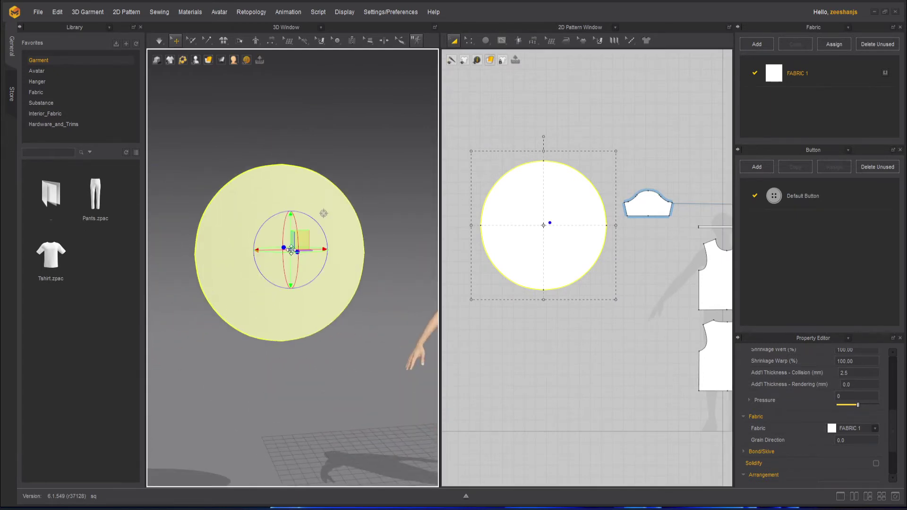
left_click(277, 379)
mouse_move(278, 379)
right_mouse_down()
mouse_move(335, 364)
mouse_move(278, 361)
mouse_move(317, 365)
mouse_move(237, 323)
mouse_move(265, 388)
mouse_move(284, 388)
right_mouse_up()
left_click(267, 295)
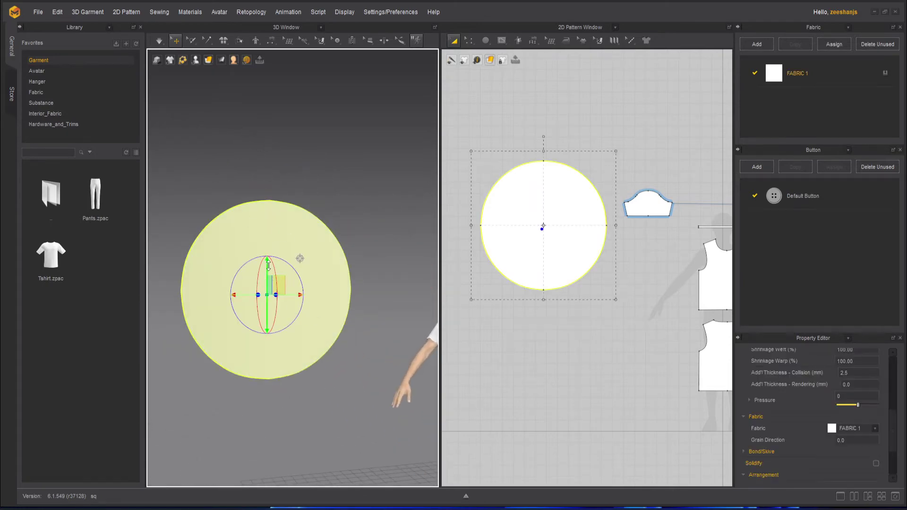
left_click_drag(269, 271, 278, 52)
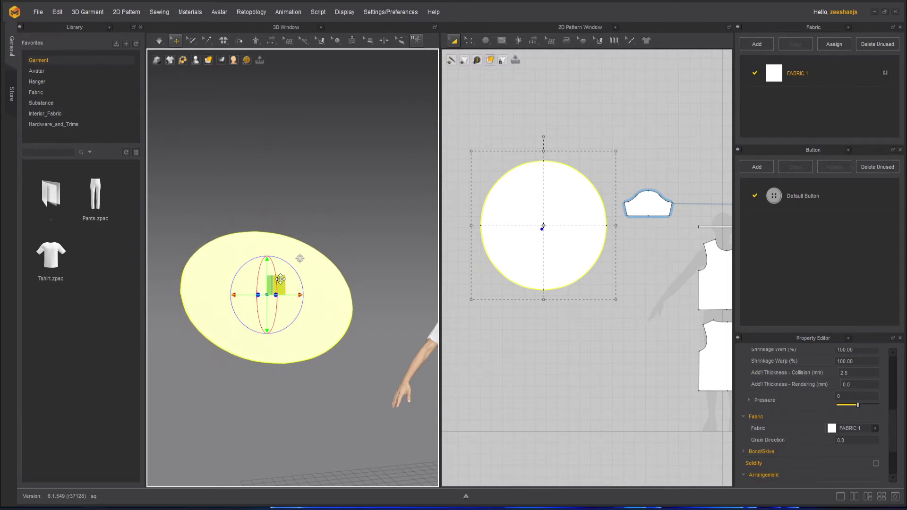
right_click_drag(270, 284, 298, 287)
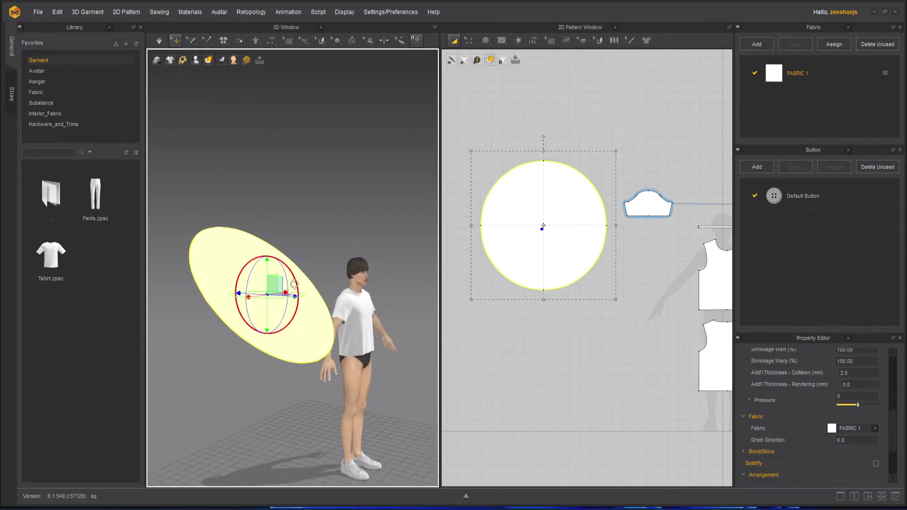
left_click_drag(294, 284, 273, 205)
right_click_drag(373, 300, 307, 313)
Move the horizontal circle sideways until it hovers centred above the avatar's head.
left_click_drag(295, 231, 416, 228)
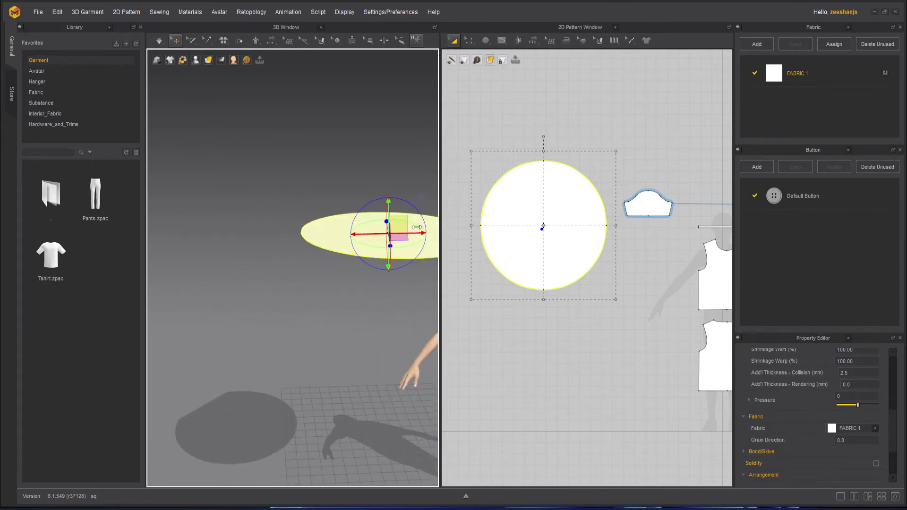
scroll(416, 227, "down", 4)
left_click_drag(240, 295, 376, 293)
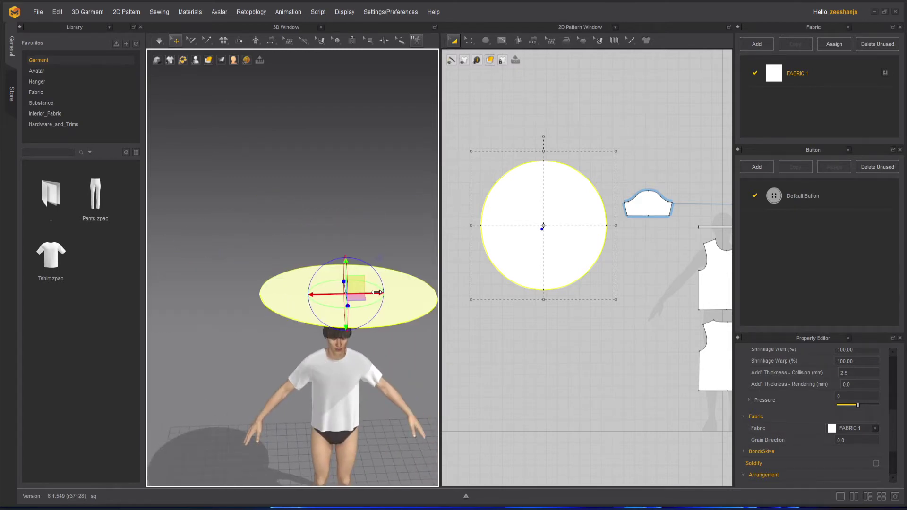
right_click_drag(378, 370, 291, 300)
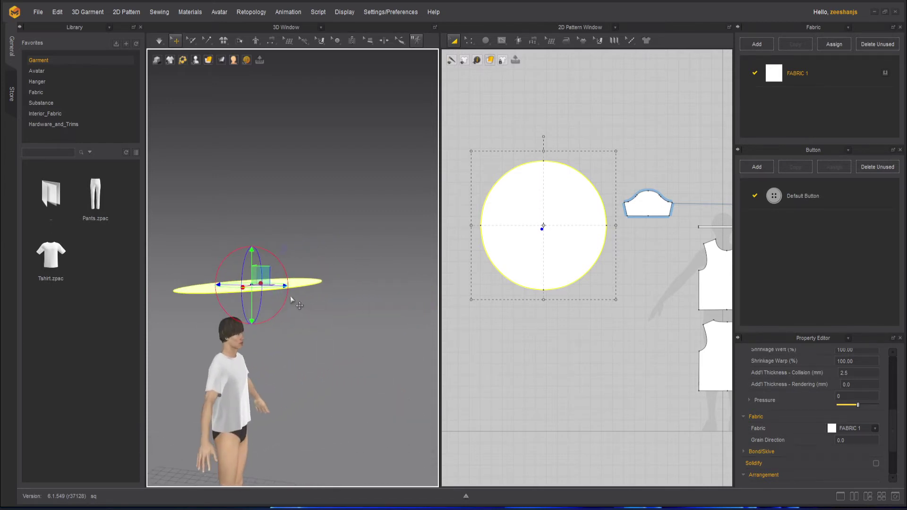
middle_click_drag(291, 299, 349, 349)
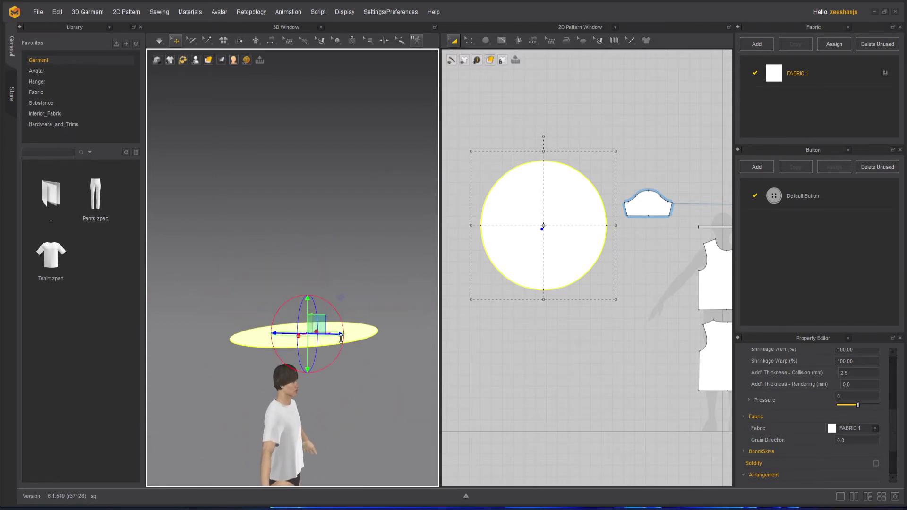
left_click(335, 367)
right_click_drag(336, 368, 337, 299)
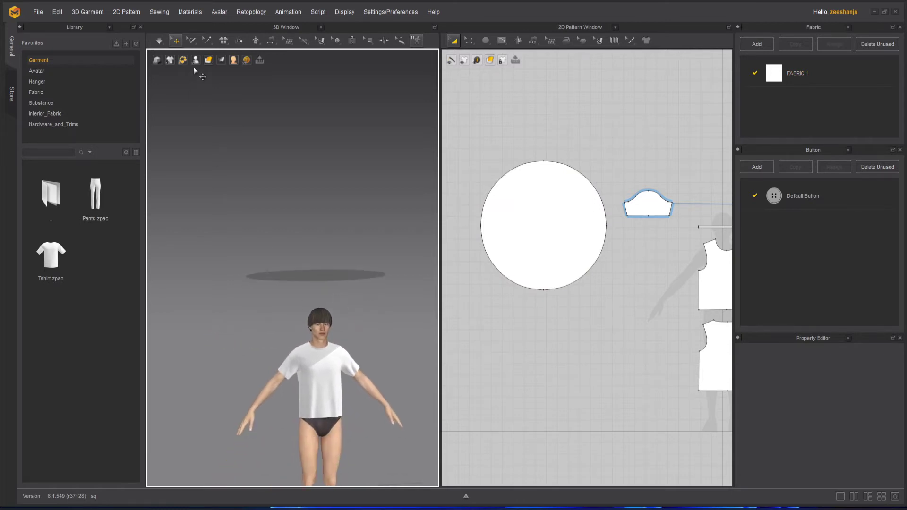
Simulate the circle so it drapes over the avatar's head and T-shirt, and inspect the folds.
left_click(161, 43)
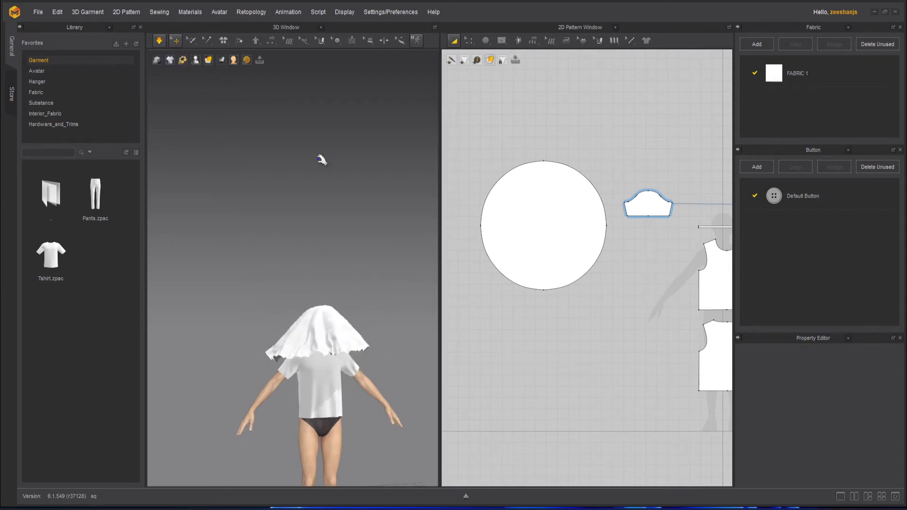
scroll(357, 264, "up", 2)
scroll(371, 317, "up", 3)
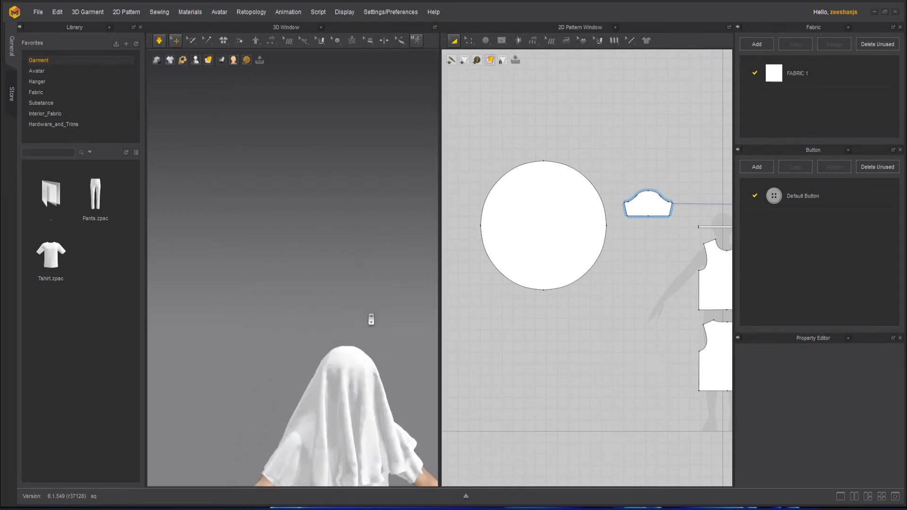
key("space")
right_click_drag(281, 358, 341, 320)
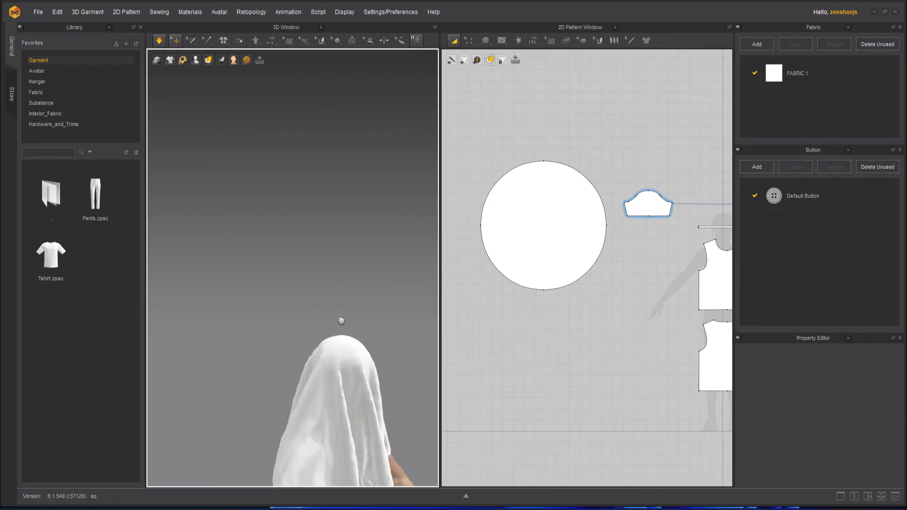
key("1")
key("2")
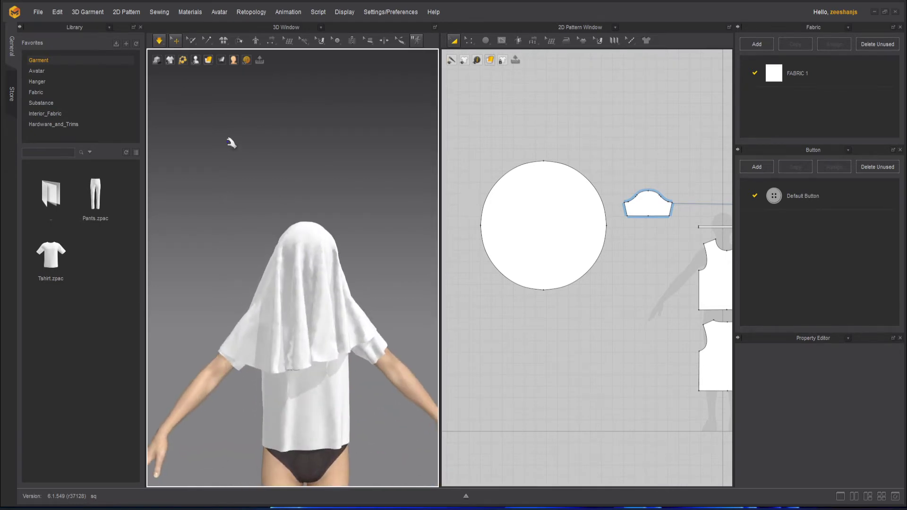
left_click(161, 44)
left_click(279, 147)
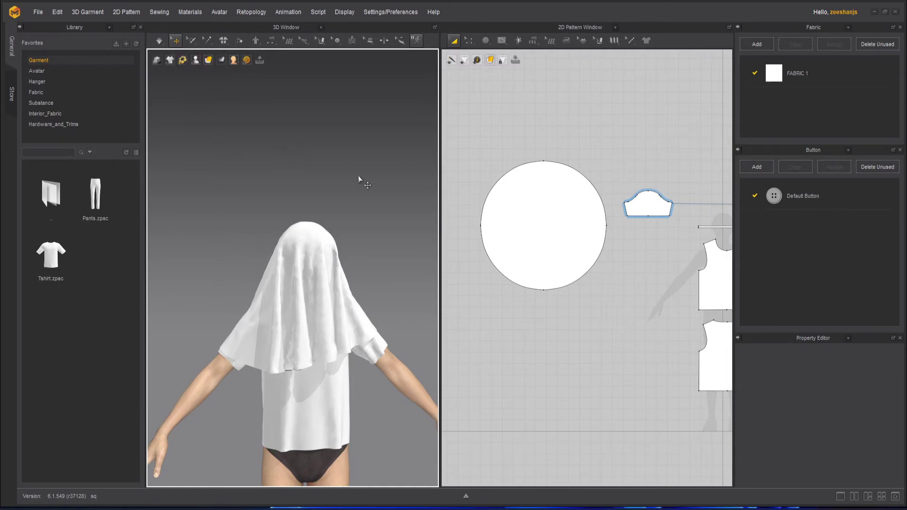
Undo the circle's drape simulation over the avatar.
key("ctrl+z")
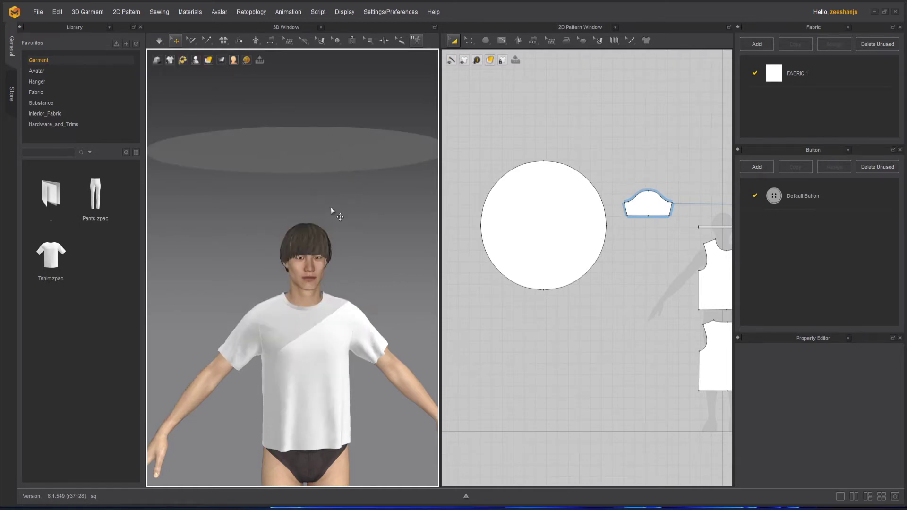
right_click_drag(330, 208, 342, 215)
left_click(562, 309)
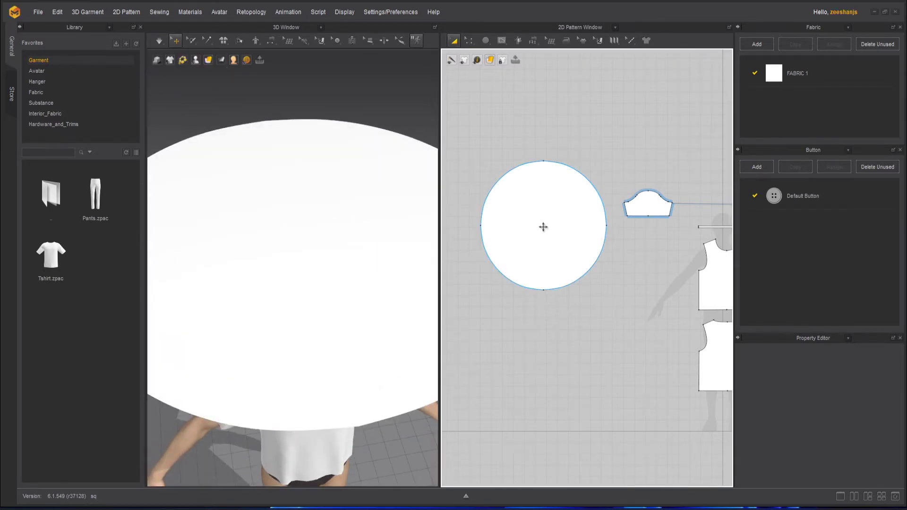
Draw a closed eight-point polygon with a notch inside the circle using Internal Polygon/Line.
left_click(543, 226)
scroll(543, 226, "up", 3)
left_click(502, 40)
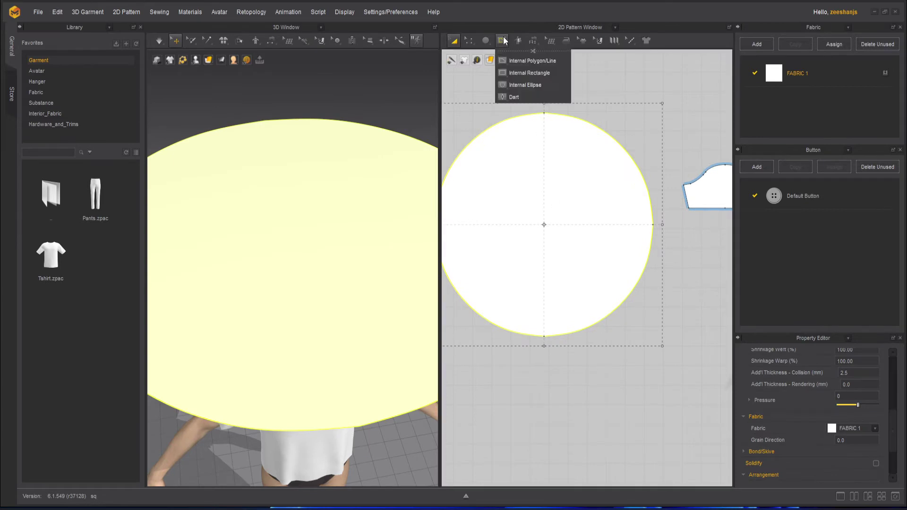
left_click(503, 61)
left_click(544, 185)
left_click(507, 175)
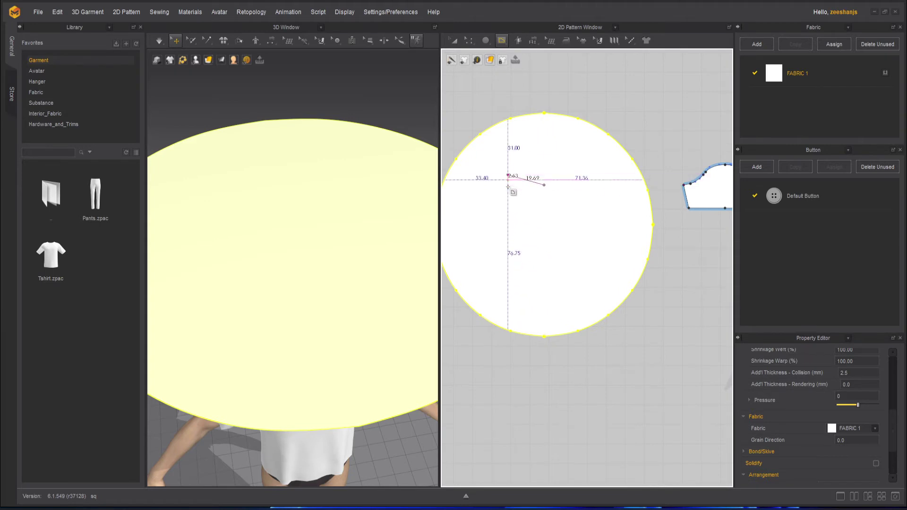
left_click(500, 220)
left_click(521, 265)
left_click(575, 256)
left_click(597, 207)
left_click(579, 164)
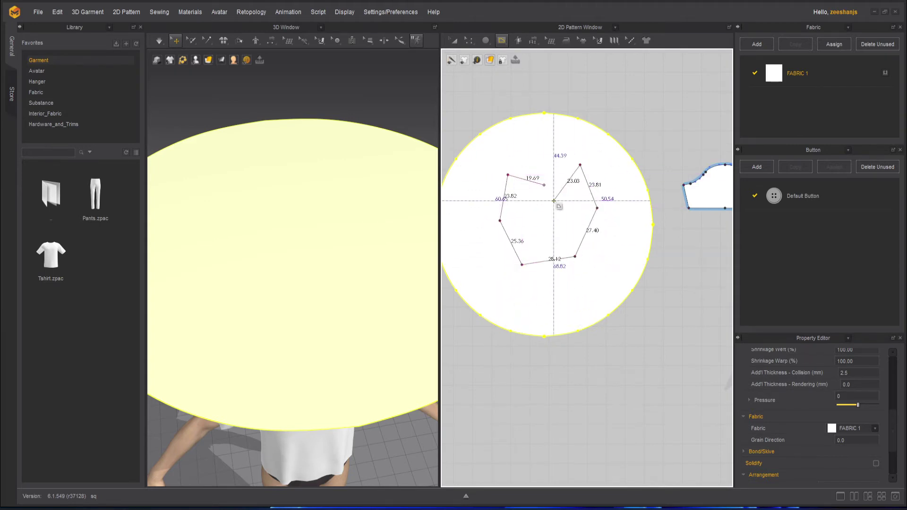
left_click(553, 200)
left_click(544, 185)
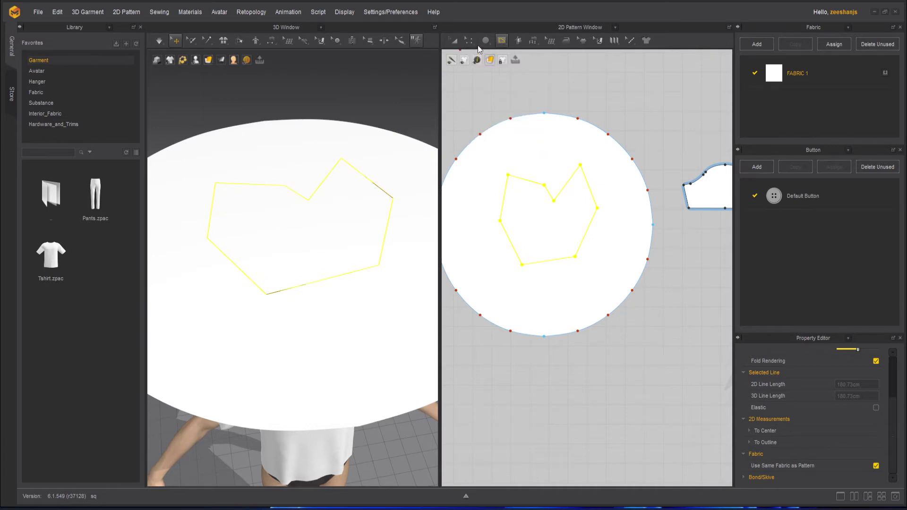
Check which editing options are available for the notch point of the internal polygon with Edit Pattern.
left_click(469, 41)
left_click(495, 73)
left_click(555, 202)
right_click(554, 204)
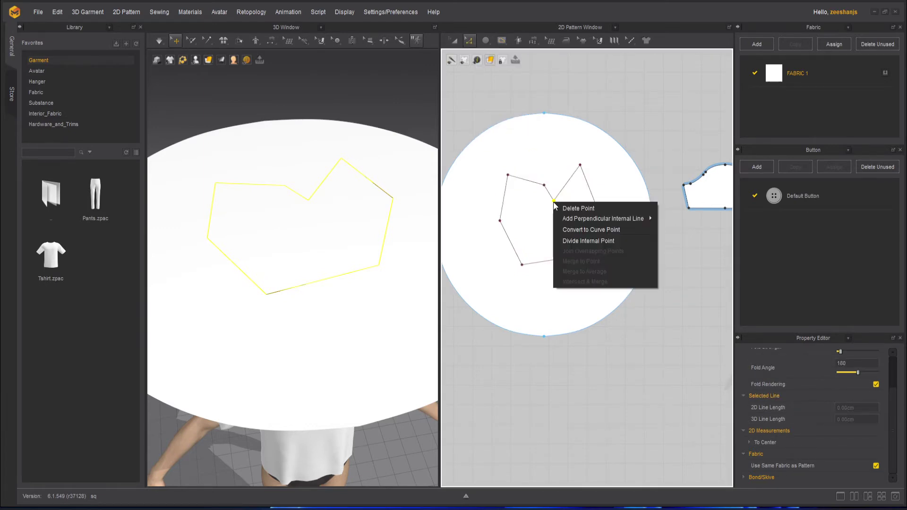
left_click(530, 215)
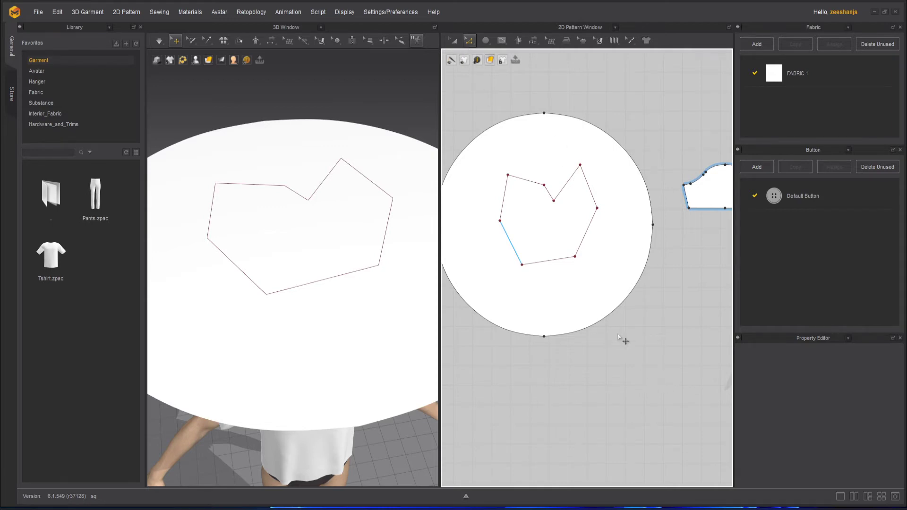
Cut the internal polygon out of the circular pattern as a separate piece.
mouse_move(577, 508)
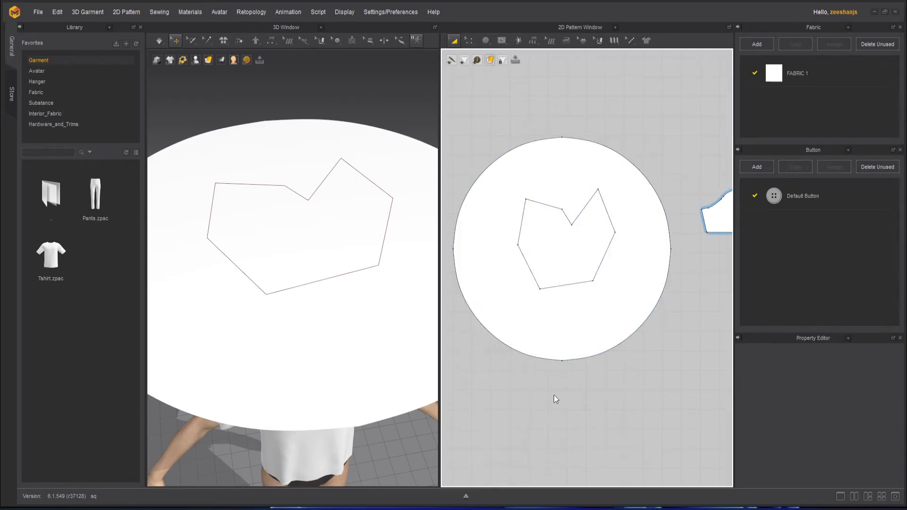
middle_click_drag(553, 394, 562, 398)
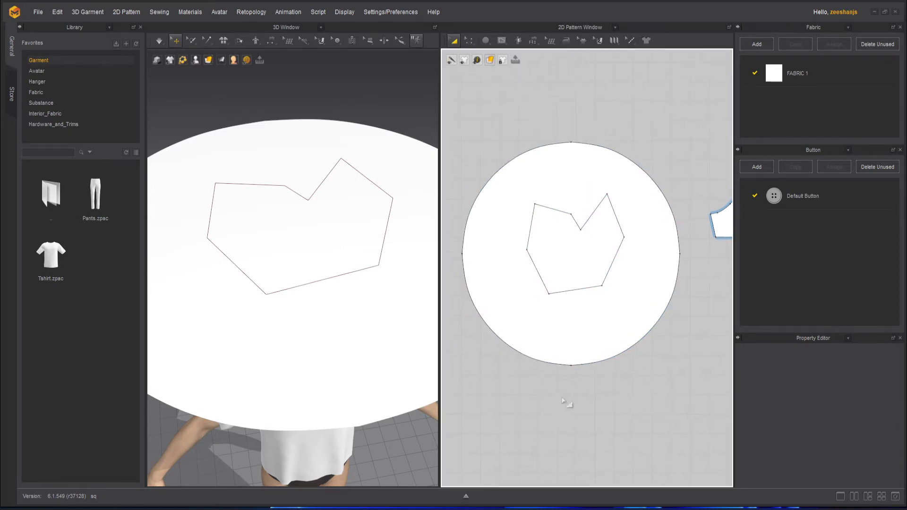
left_click(469, 42)
left_click(484, 65)
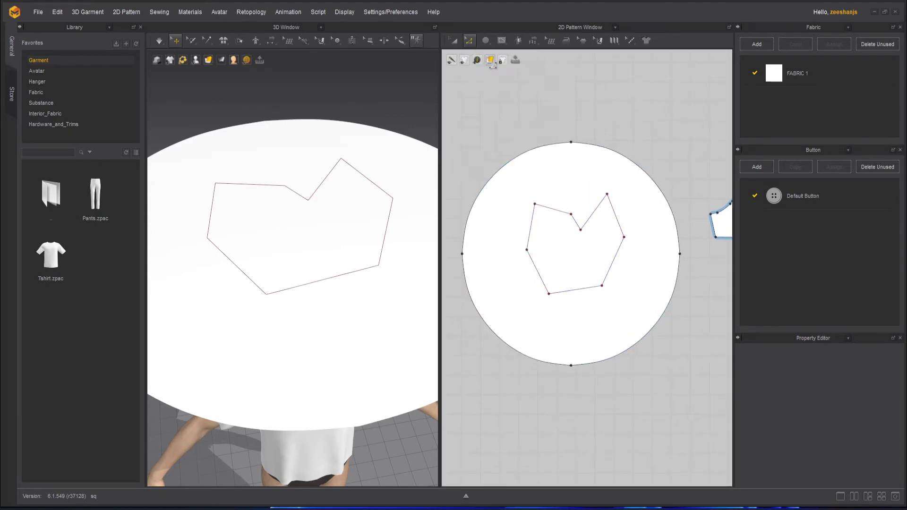
left_click(454, 40)
left_click(611, 204)
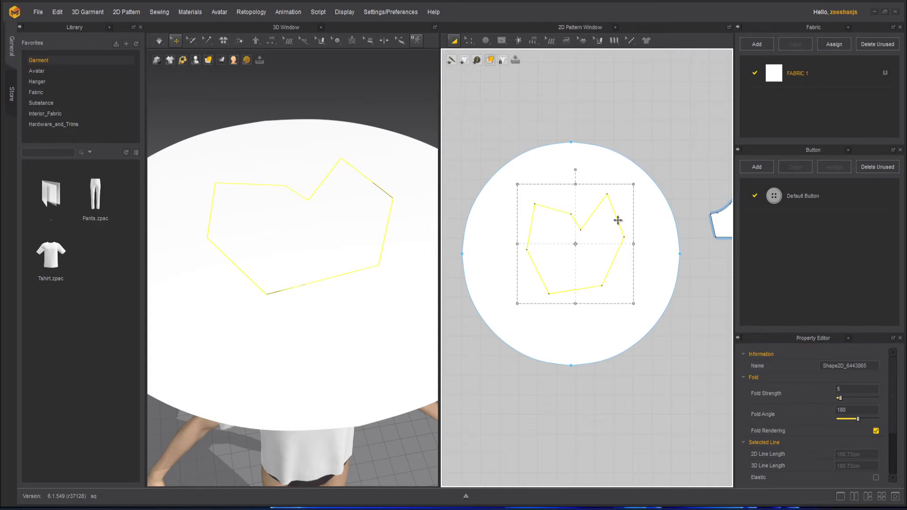
right_click(618, 221)
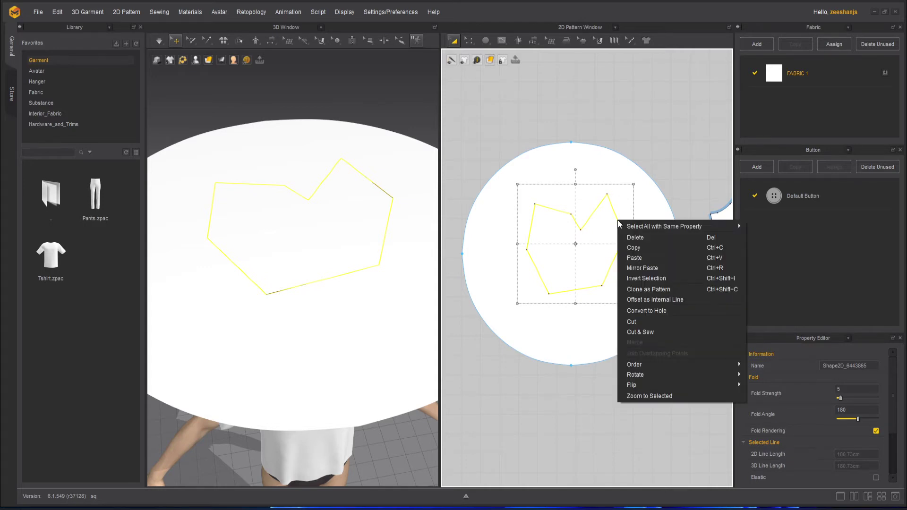
left_click(632, 321)
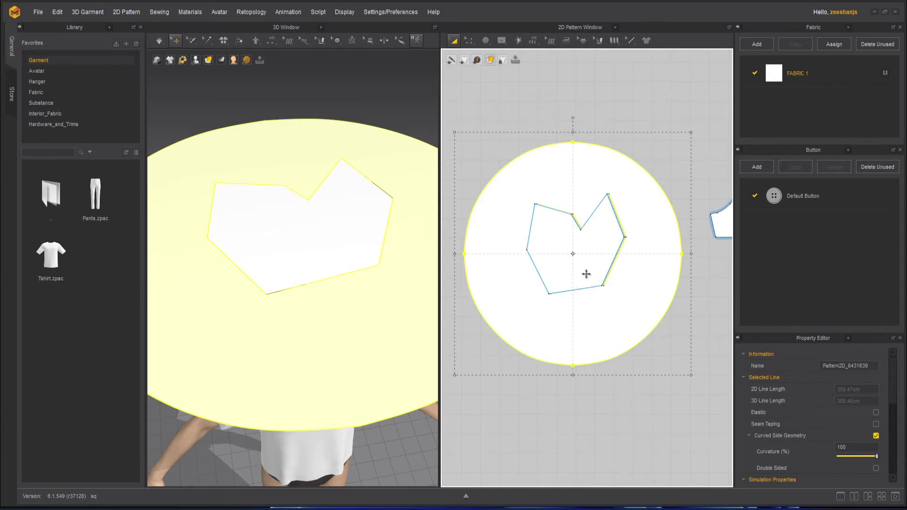
Move the cut-out polygon piece off the circle, delete it, and inspect the remaining opening.
left_click_drag(586, 274, 684, 123)
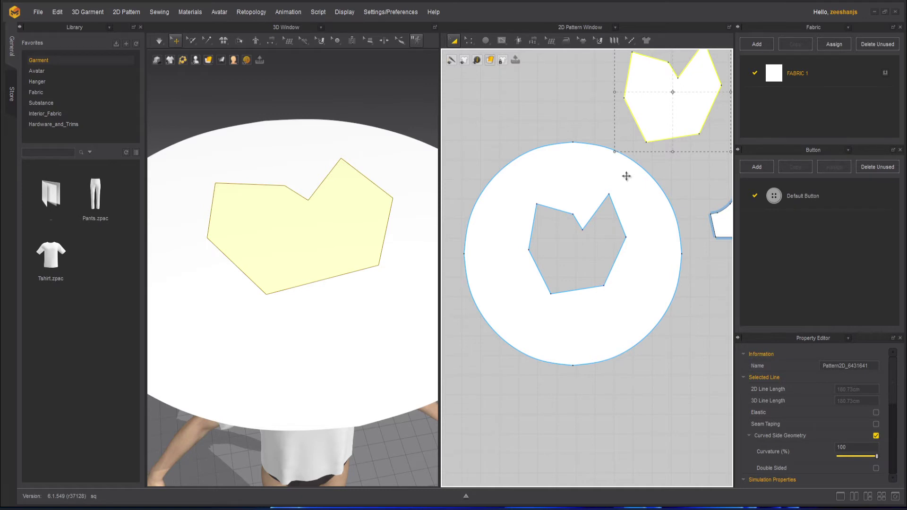
key("Delete")
right_click_drag(282, 255, 313, 308)
left_click(569, 283)
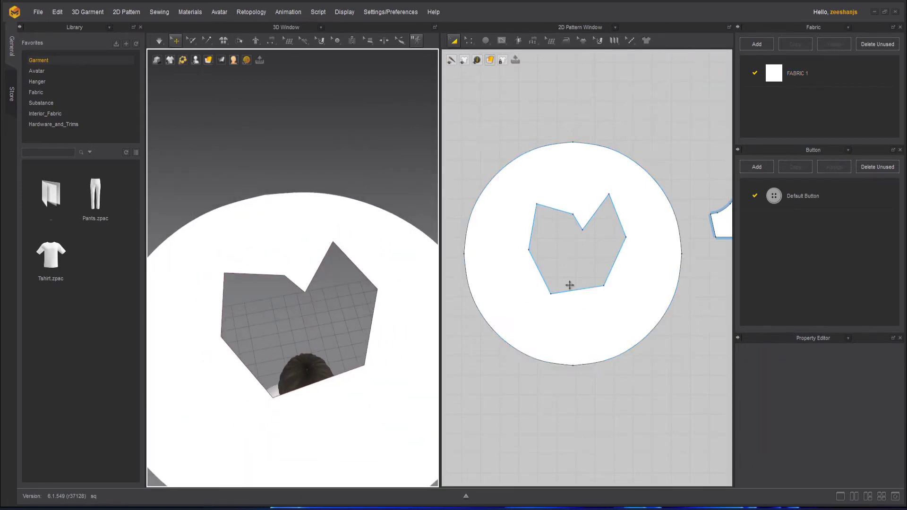
scroll(571, 282, "down", 3)
scroll(577, 259, "up", 2)
scroll(582, 270, "up", 1)
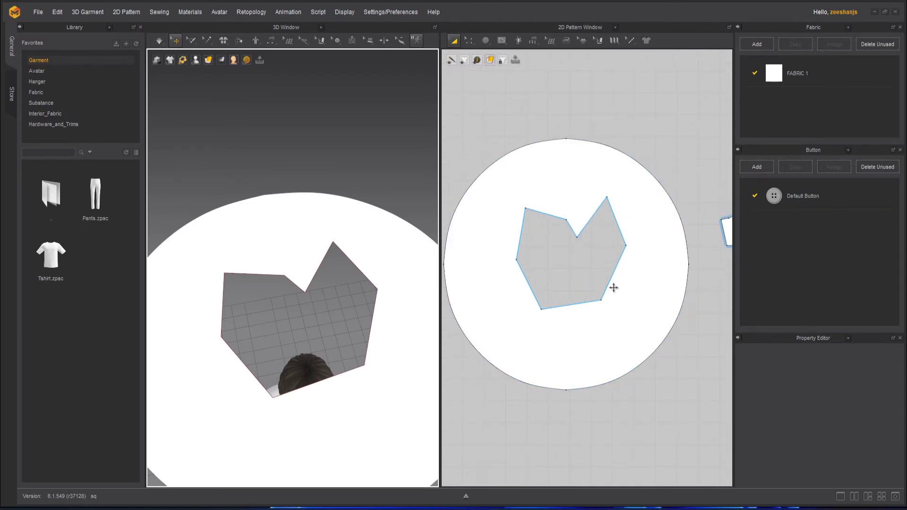
Undo the deletion and relocation of the cut-out piece and the cut, restoring the polygon inside the circle.
left_click(628, 159)
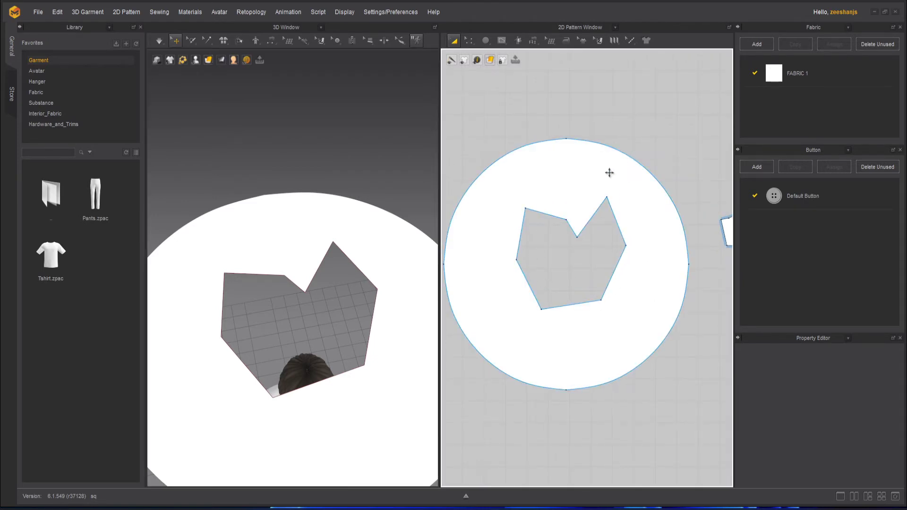
key("ctrl+z")
key("ctrl+z")
left_click(609, 173)
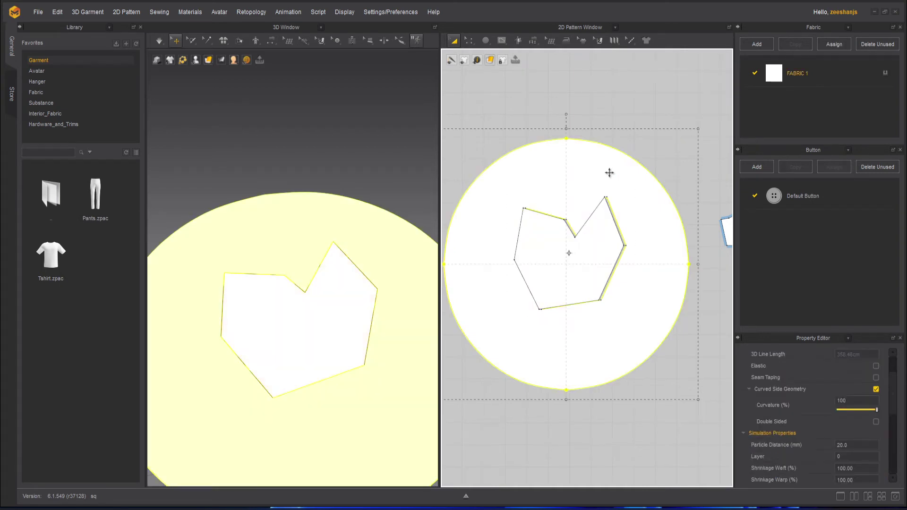
key("Escape")
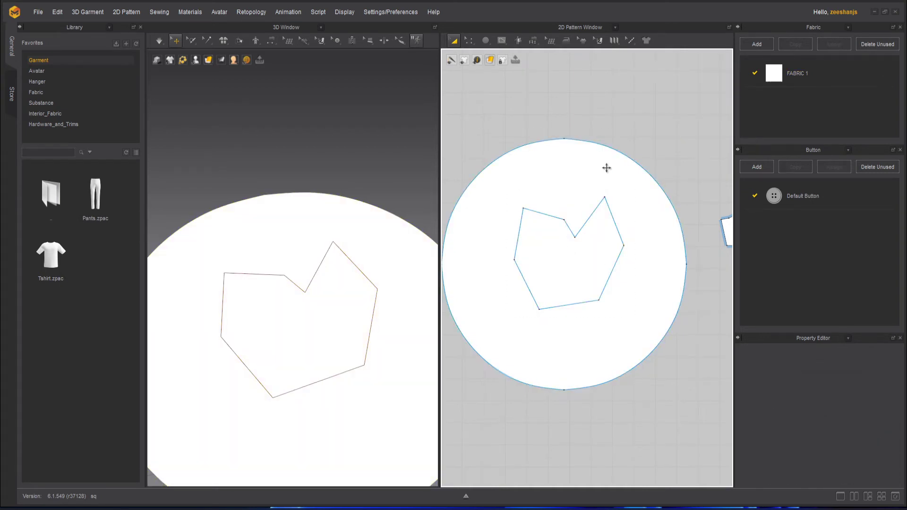
Remove the internal polygon from the circle by deleting its segments and points with Edit Pattern.
left_click(472, 43)
left_click(491, 58)
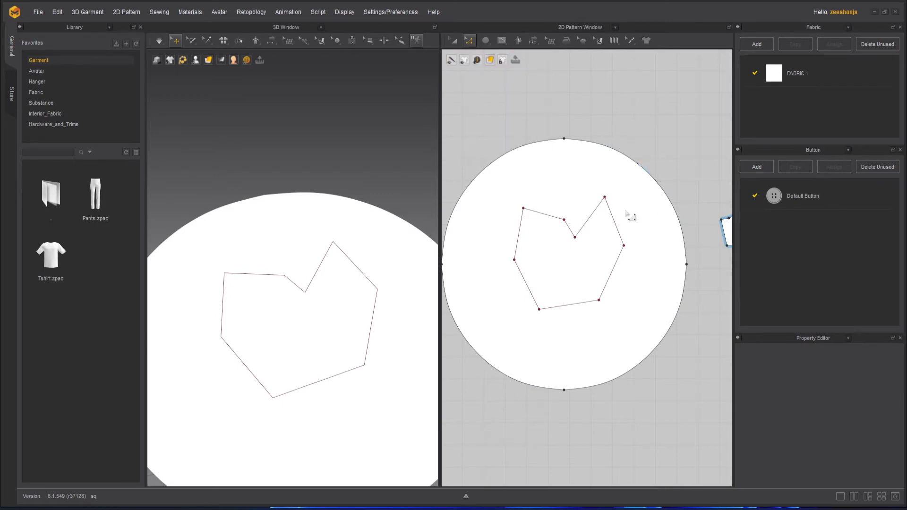
left_click(622, 226)
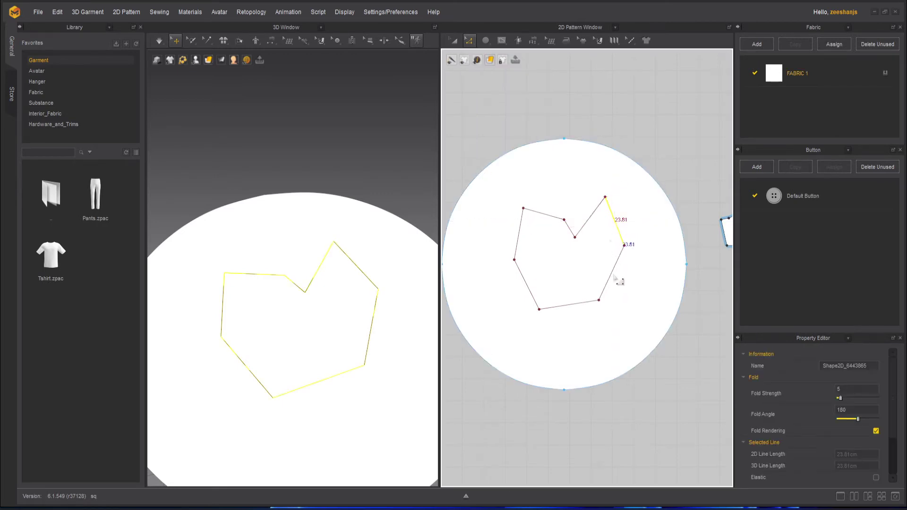
key("Delete")
left_click(598, 300)
key("Delete")
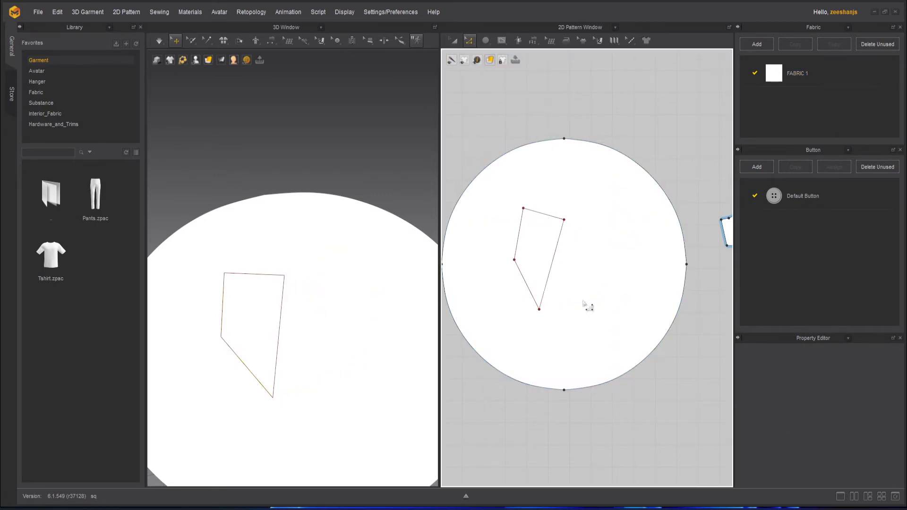
left_click(539, 310)
key("ctrl+z")
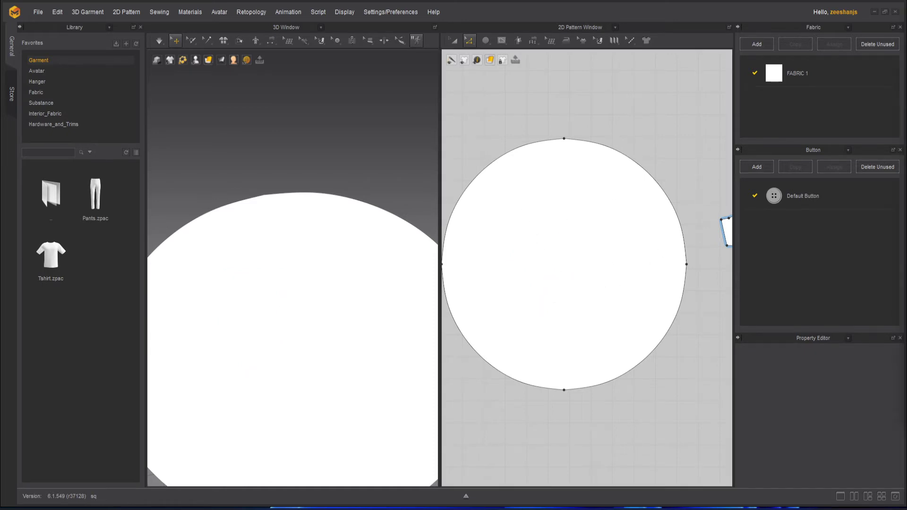
Draw a small round Internal Ellipse inside the circle and shift it towards the circle's centre.
left_click(502, 40)
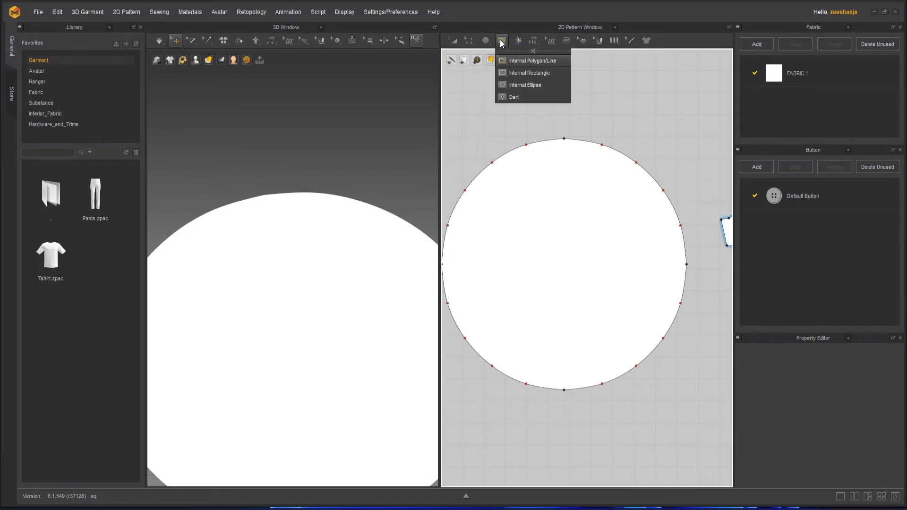
left_click(528, 85)
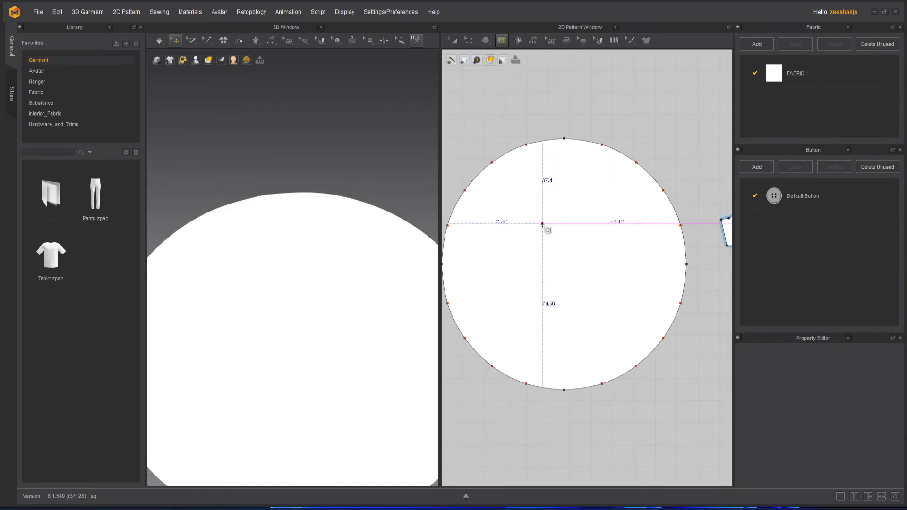
left_click_drag(542, 225, 600, 298)
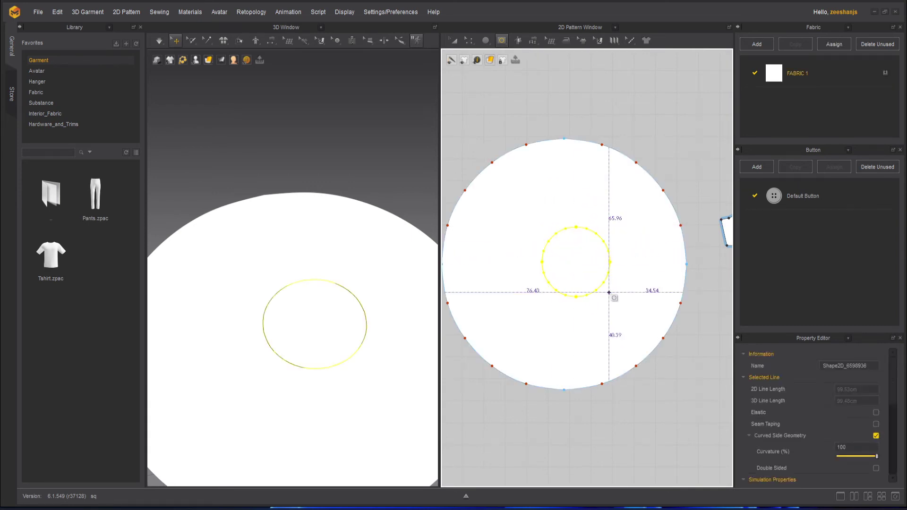
left_click(454, 41)
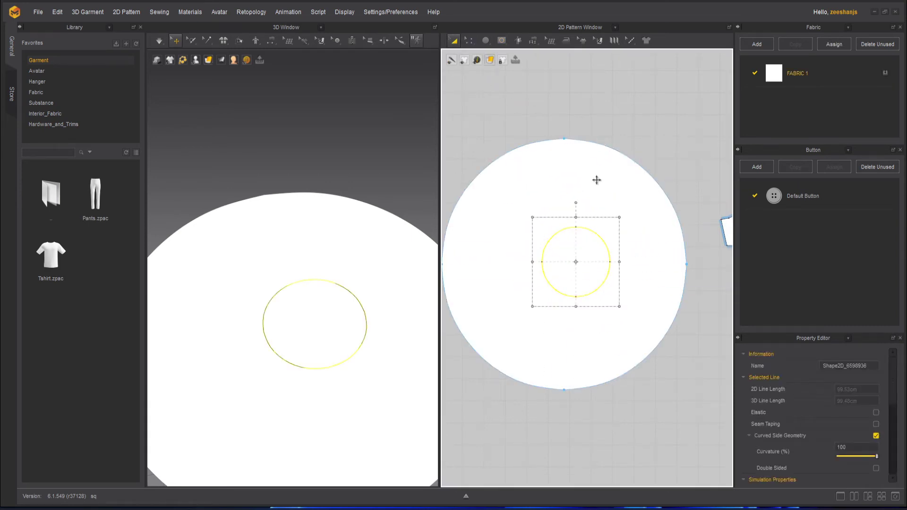
left_click_drag(601, 289, 585, 286)
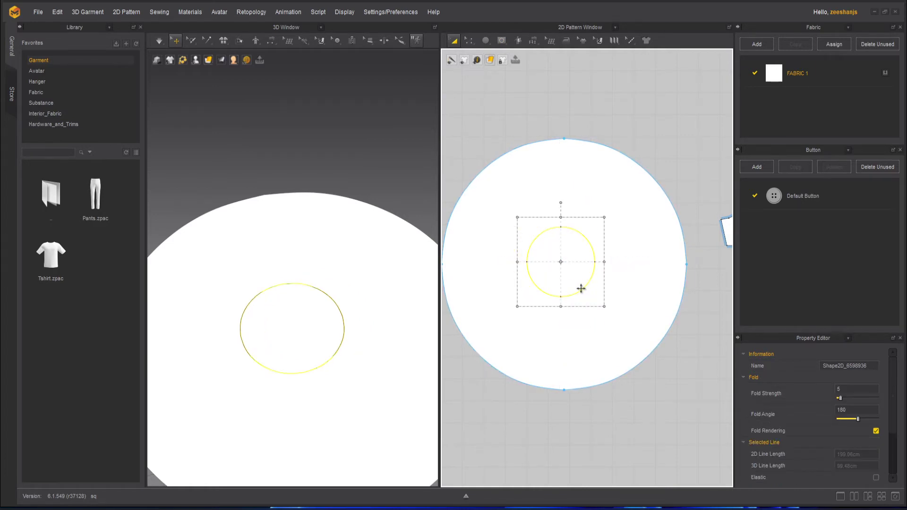
Cut the internal ellipse out of the circle, move the small disc aside and delete it.
right_click(582, 289)
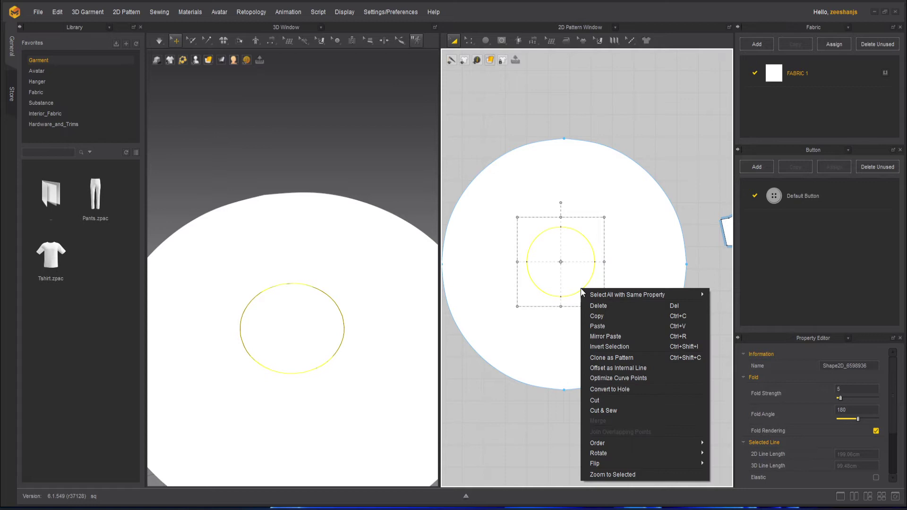
left_click(623, 401)
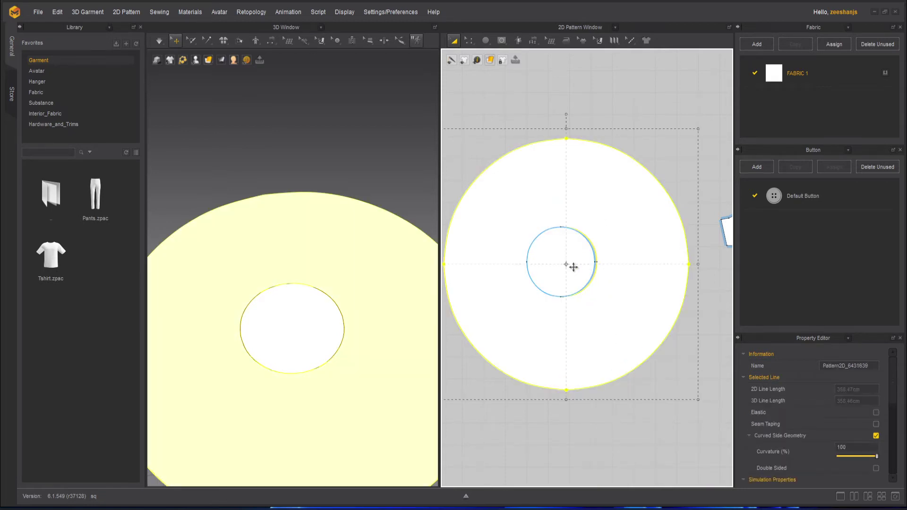
left_click(569, 282)
left_click_drag(563, 268, 652, 165)
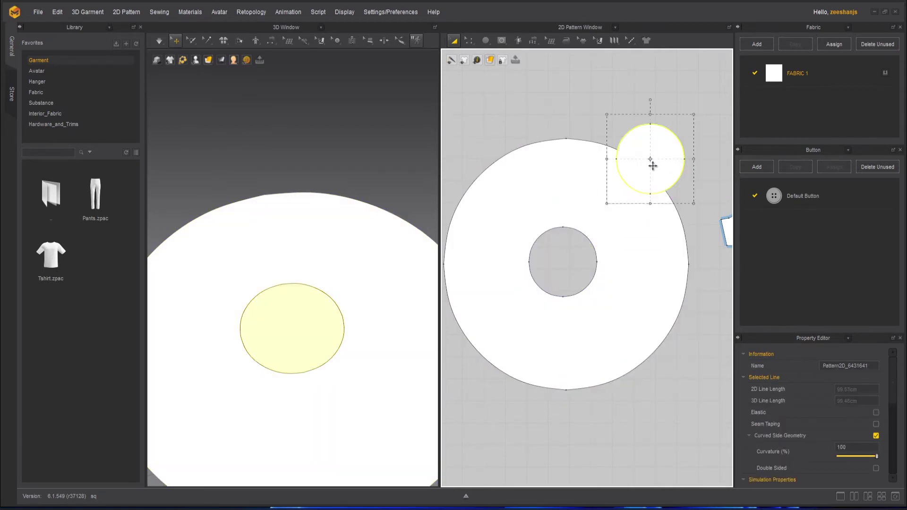
key("Delete")
Simulate the ring so it drops over the avatar's head onto the T-shirt, and inspect the drape from the side.
scroll(350, 299, "down", 3)
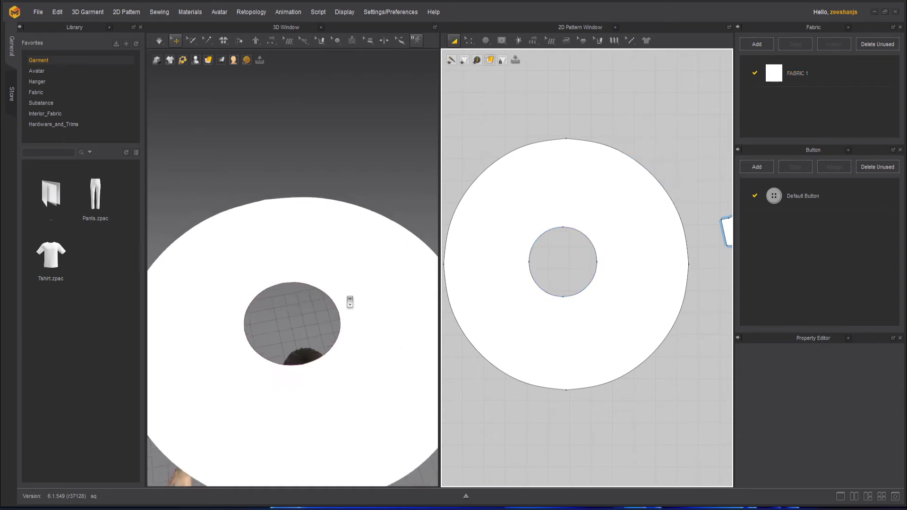
left_click(160, 41)
right_click_drag(293, 200, 285, 163)
key("space")
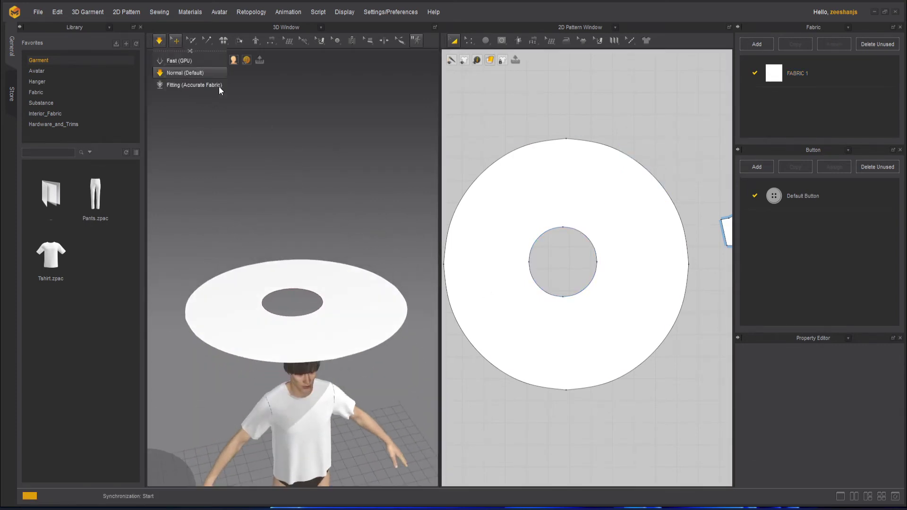
key("space")
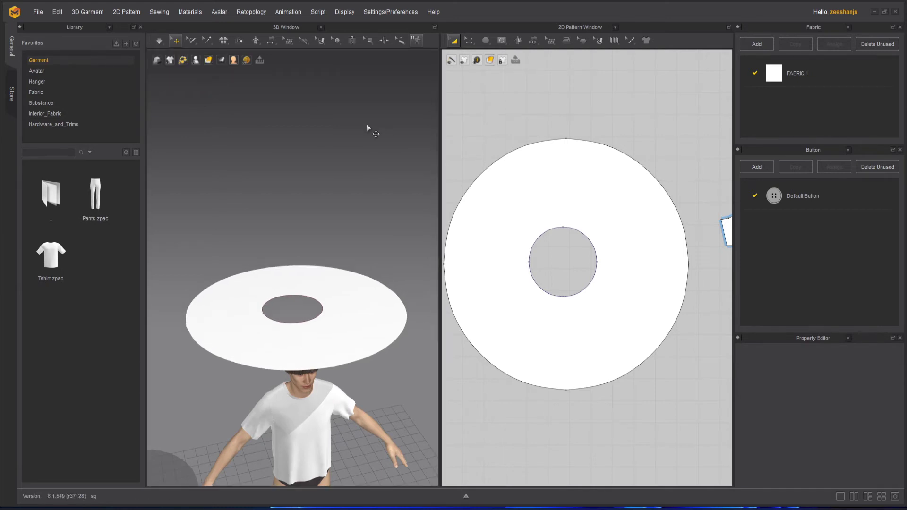
left_click(159, 41)
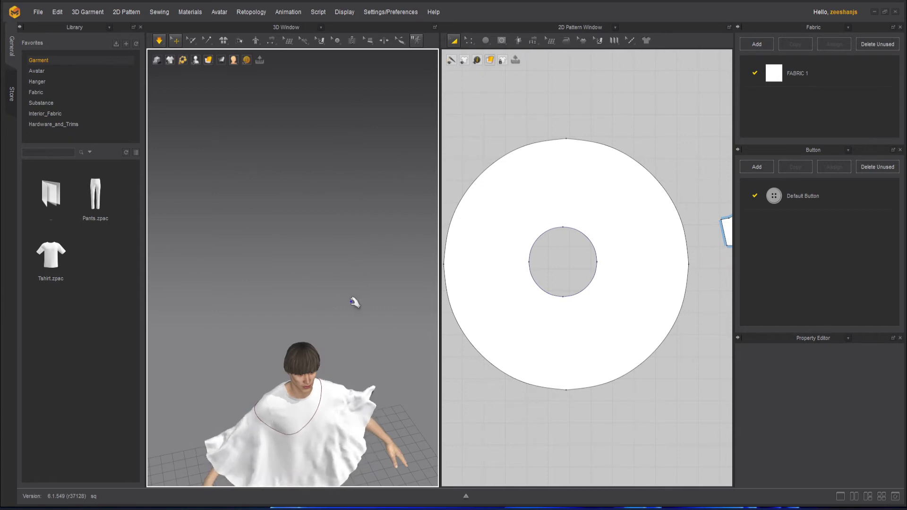
right_click_drag(334, 334, 238, 341)
key("space")
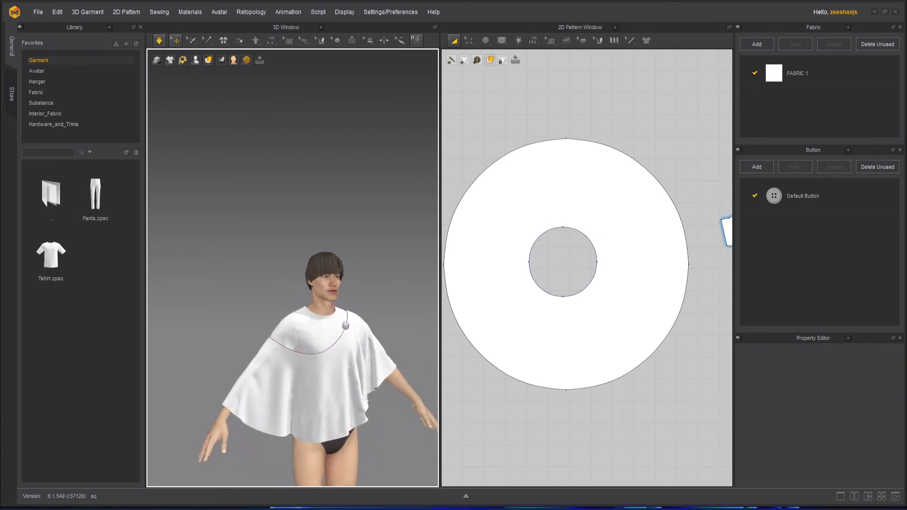
middle_click_drag(348, 324, 302, 327)
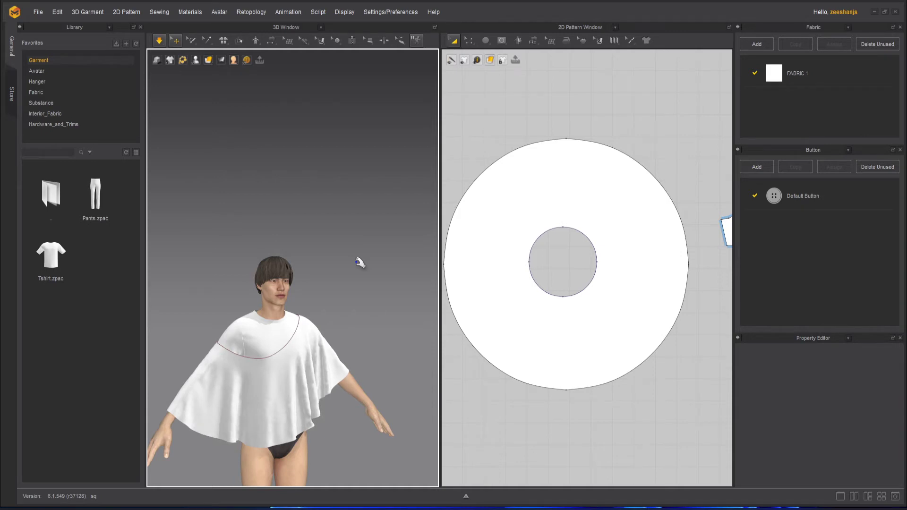
Delete the ring-shaped pattern, keeping only the T-shirt pieces.
left_click(452, 42)
left_click(569, 169)
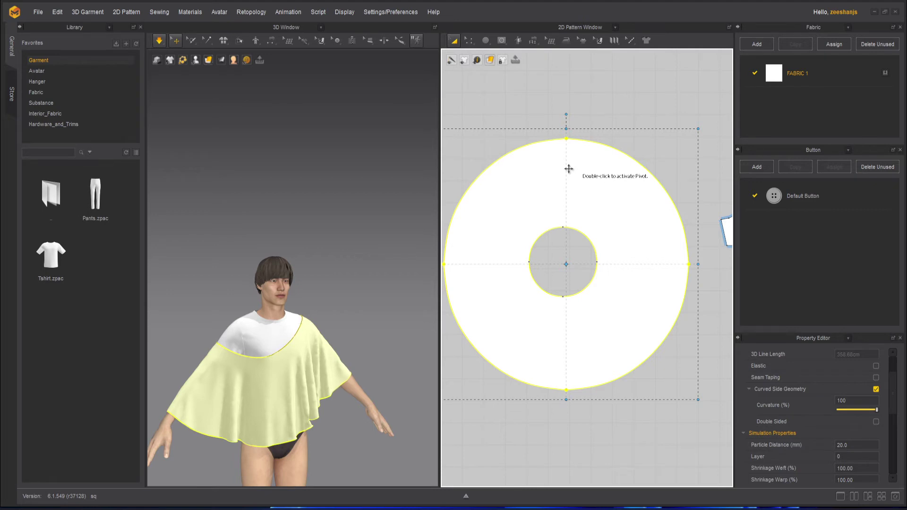
key("Delete")
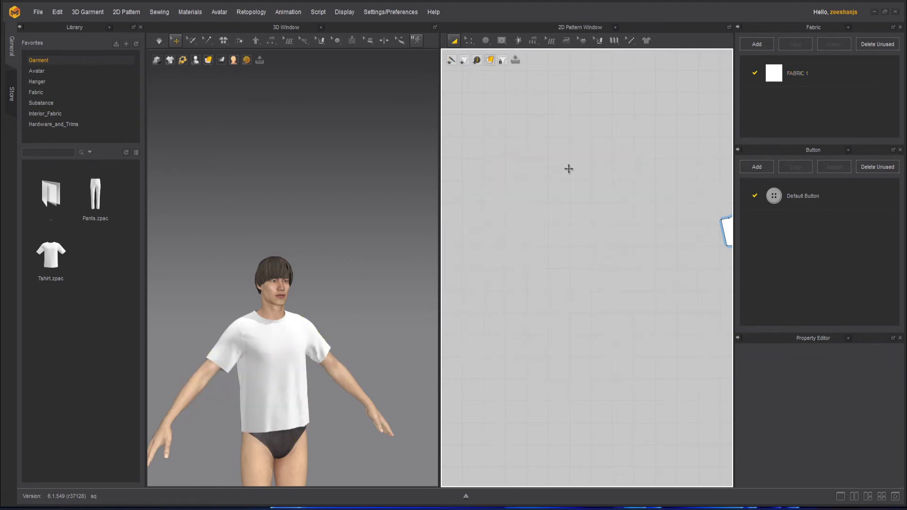
scroll(615, 240, "down", 5)
middle_click_drag(718, 311, 661, 347)
scroll(587, 272, "up", 5)
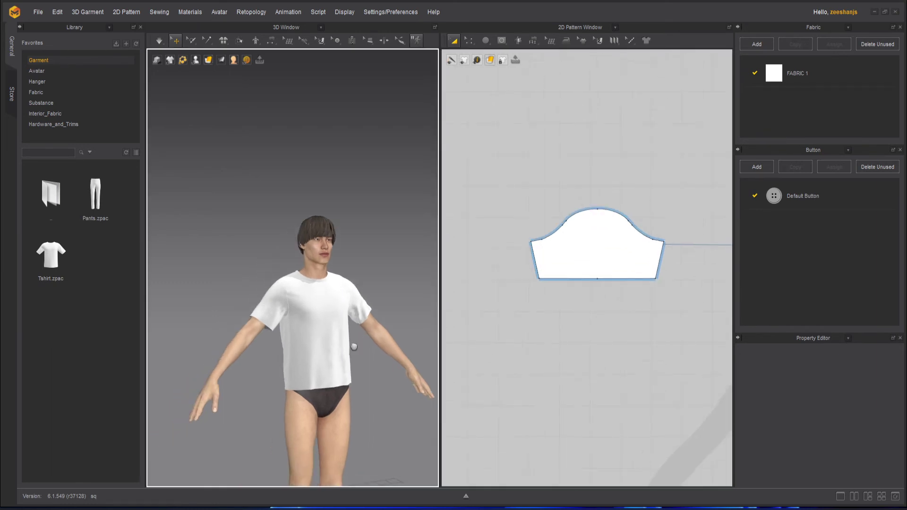
Examine the T-shirt's sleeve on the avatar and the matching sleeve pattern piece up close.
scroll(341, 337, "up", 3)
scroll(341, 337, "up", 3)
right_click_drag(338, 350, 321, 360)
middle_click_drag(322, 360, 299, 311)
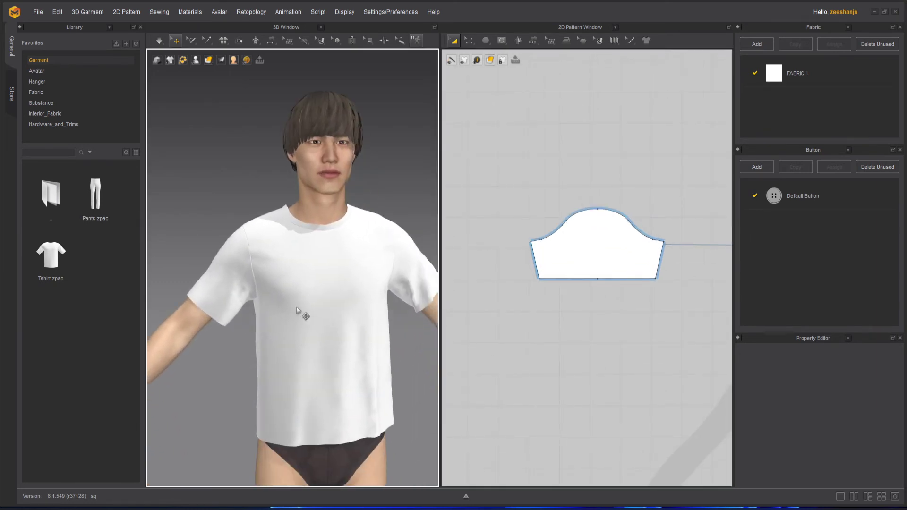
right_click_drag(299, 312, 298, 295)
scroll(251, 326, "up", 3)
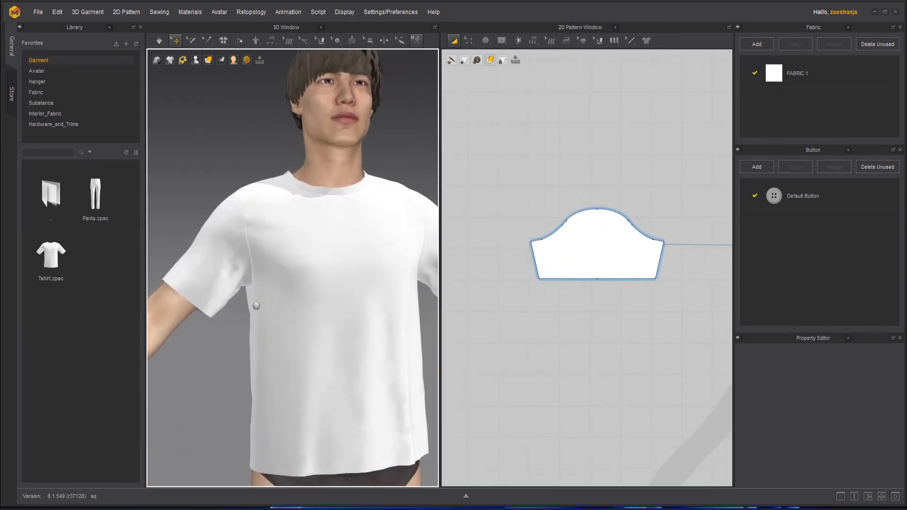
scroll(619, 269, "up", 3)
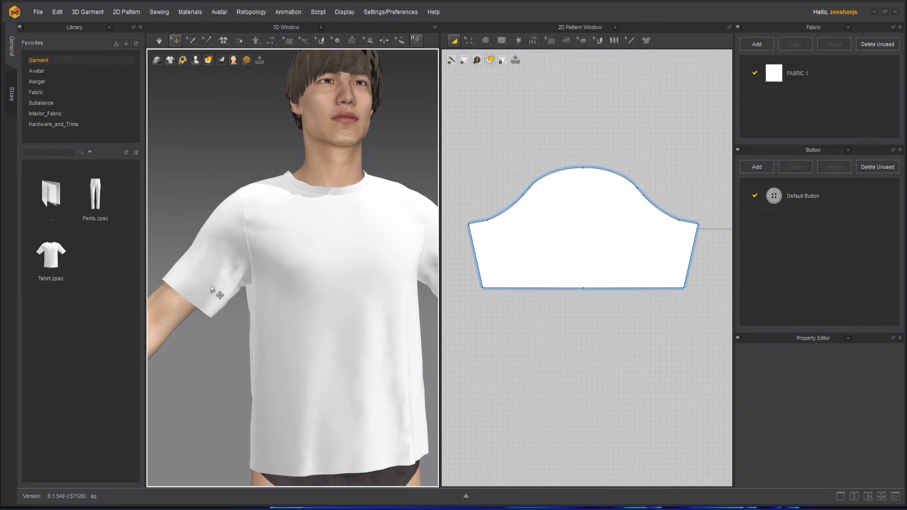
middle_click_drag(244, 285, 286, 280)
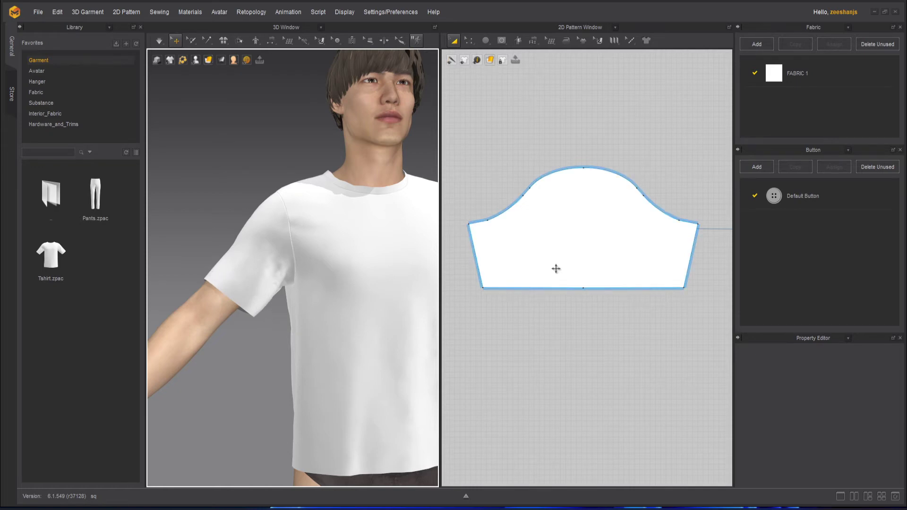
scroll(555, 269, "up", 2)
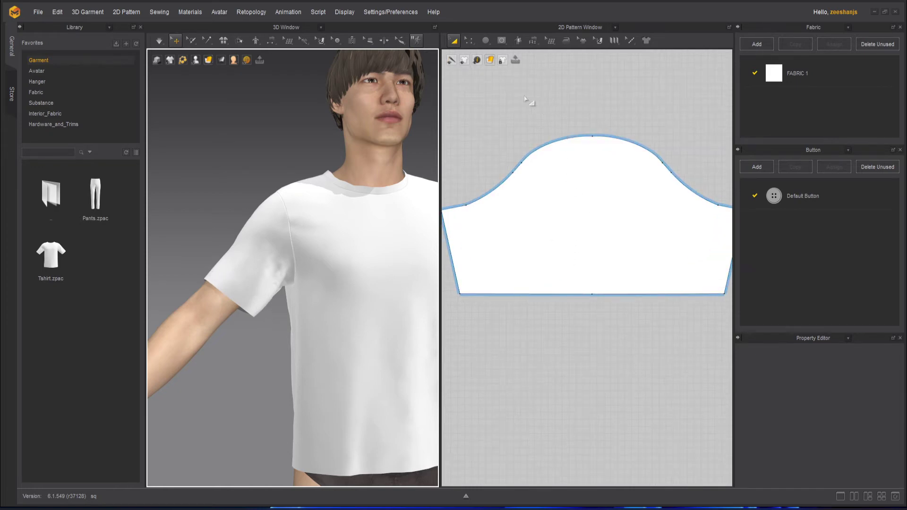
Draw a horizontal internal line about 39.1 cm long across the sleeve pattern, just above its hem, from one side edge to the other.
left_click(501, 41)
left_click(517, 64)
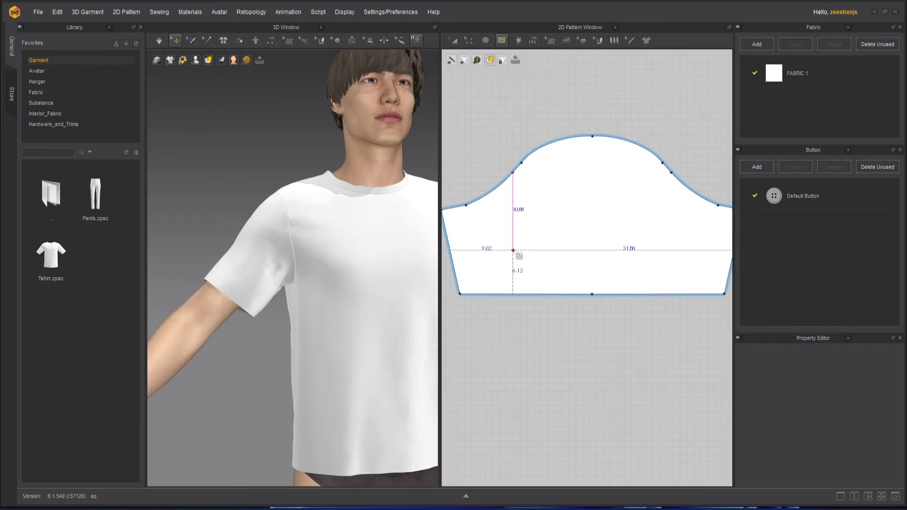
scroll(512, 255, "down", 2)
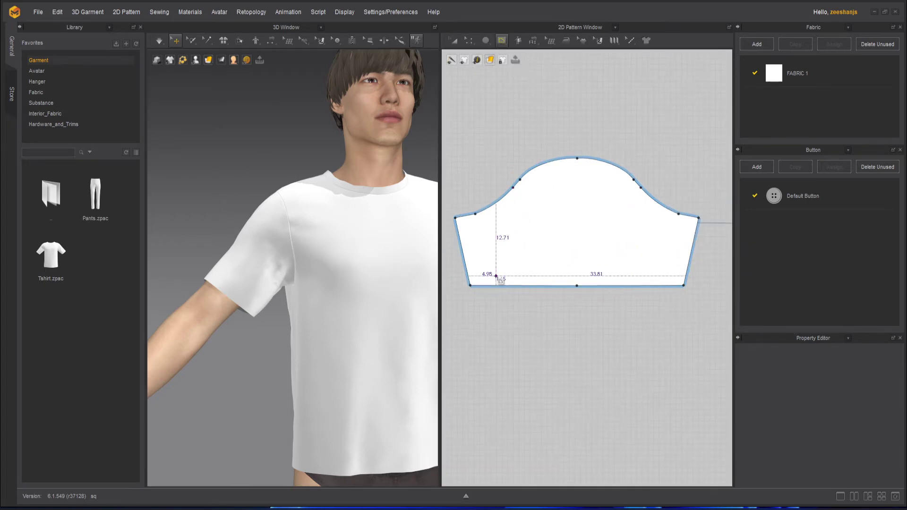
left_click(466, 272)
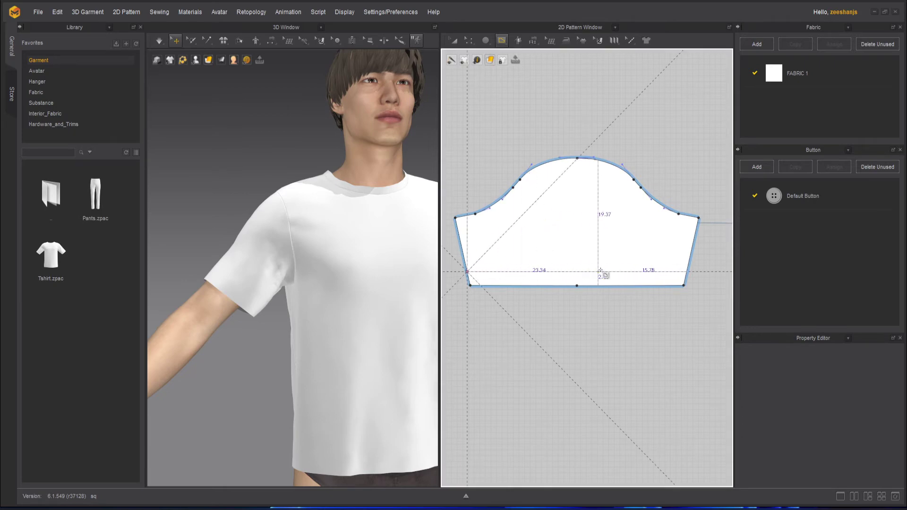
left_click(687, 272)
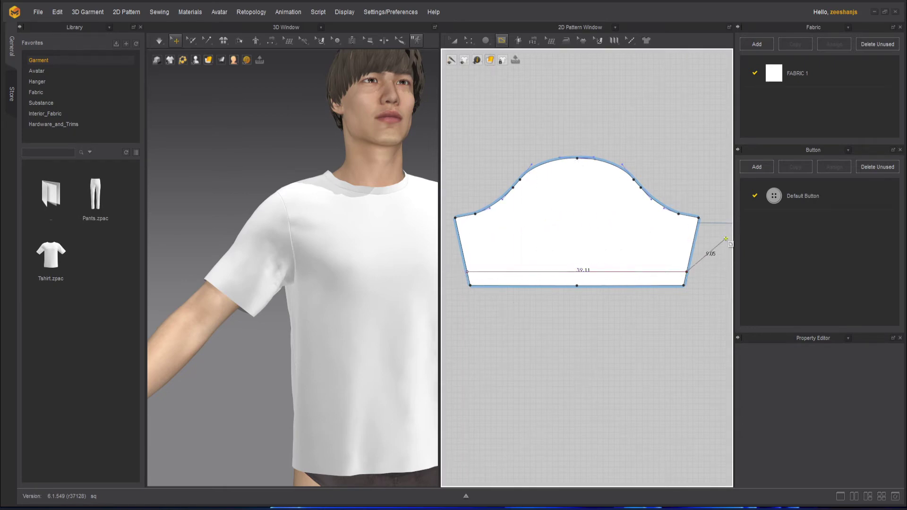
key("Return")
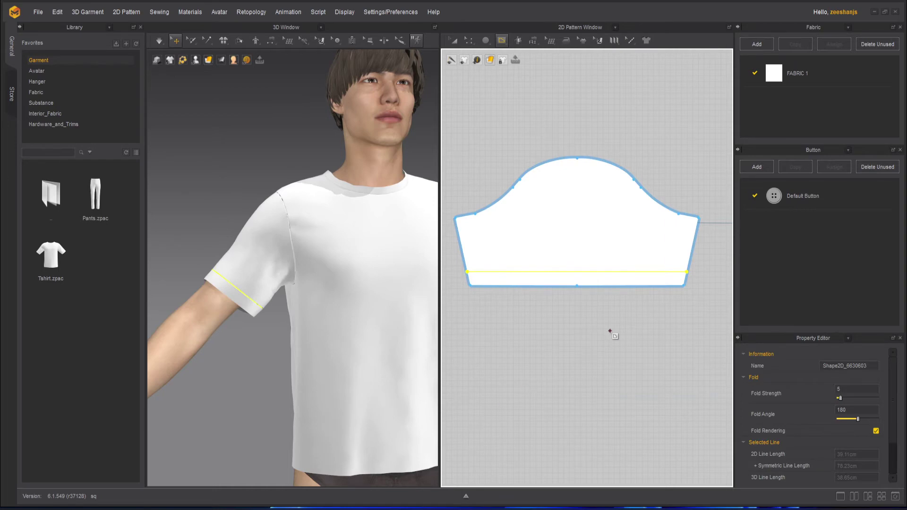
Split the sleeve along the internal line with Cut & Sew to make a separate cuff strip.
scroll(267, 295, "up", 3)
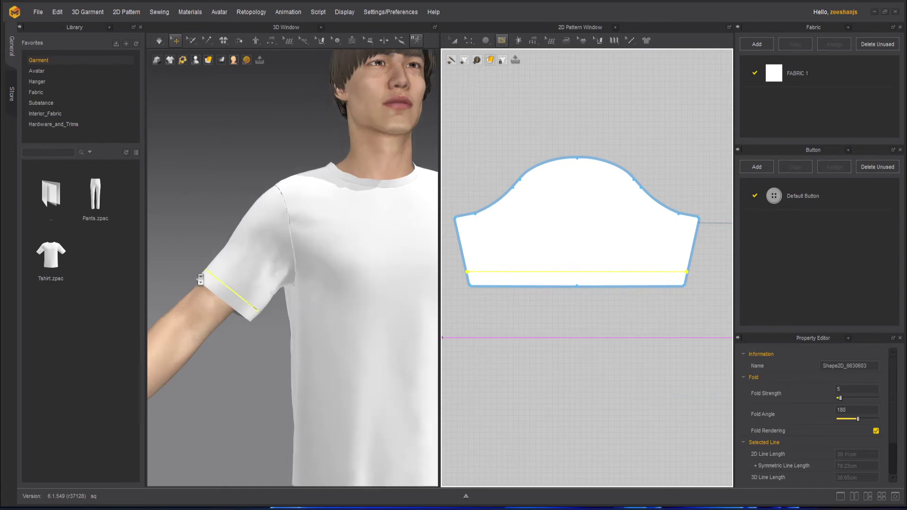
left_click(453, 41)
right_click(604, 272)
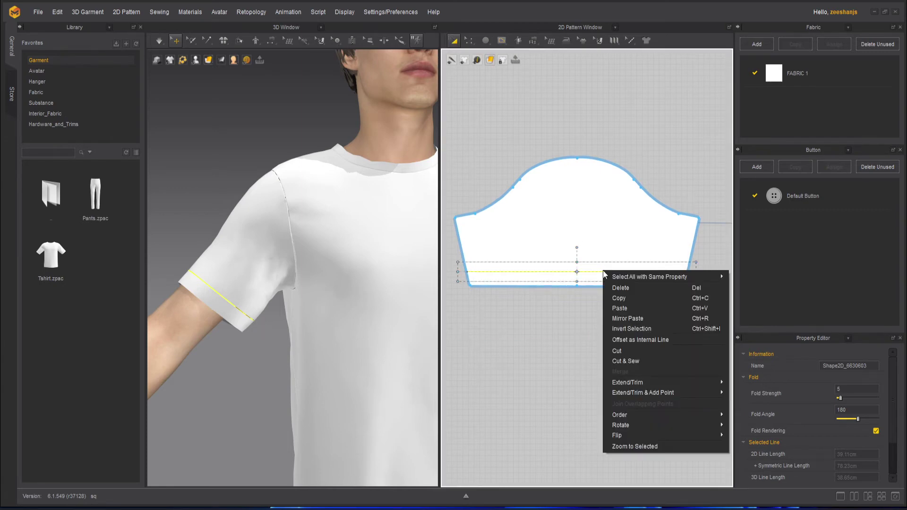
left_click(646, 363)
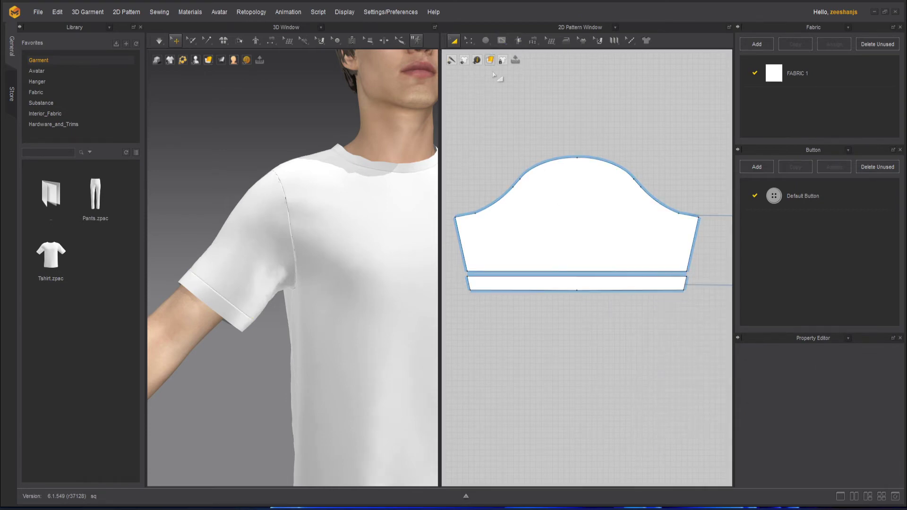
Show the 2D sewing lines and move the cuff strip a little further down from the sleeve pattern.
mouse_move(462, 65)
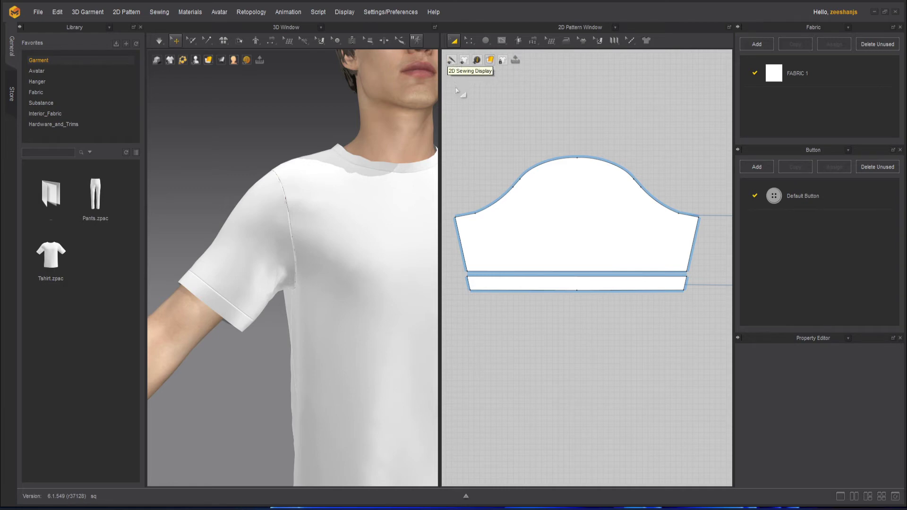
left_click(453, 72)
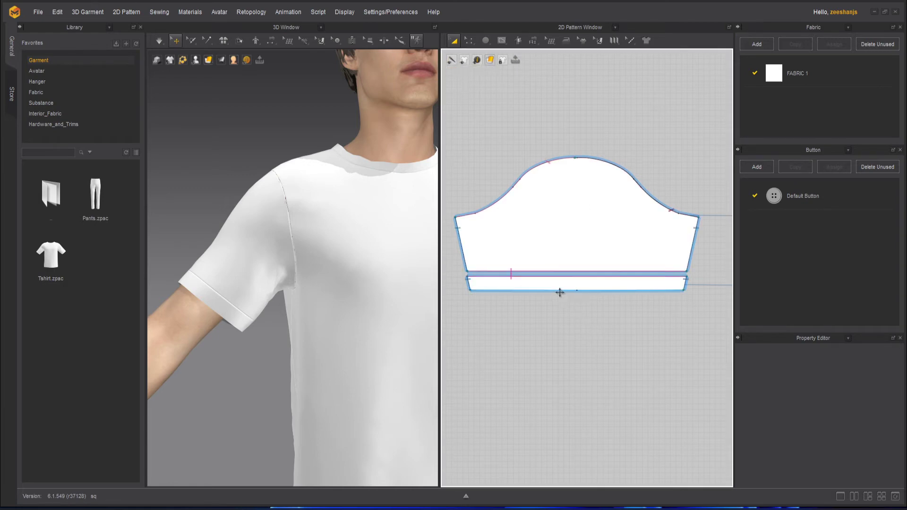
left_click_drag(559, 285, 557, 309)
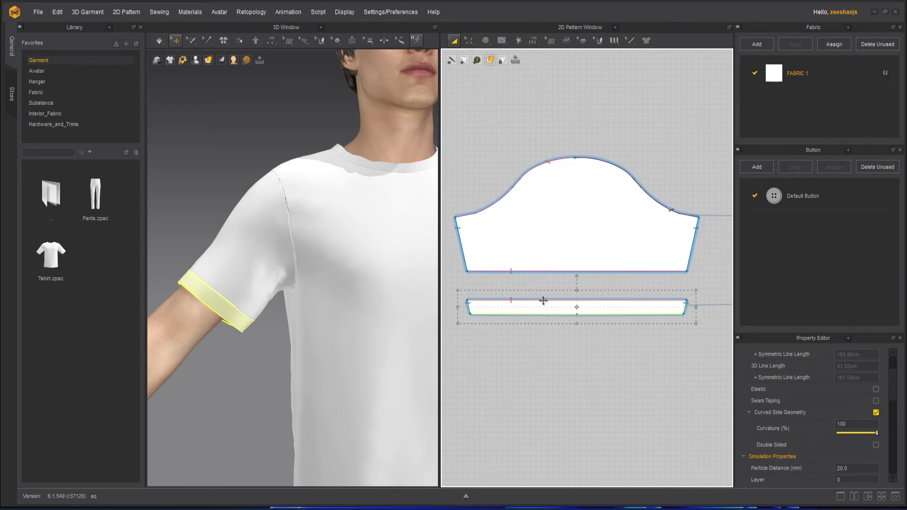
left_click(548, 344)
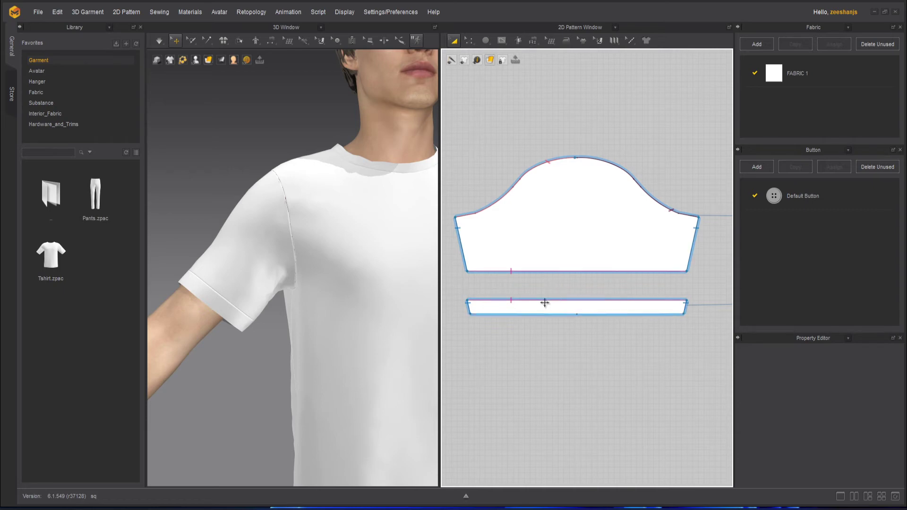
Simulate the garment and inspect the sewn cuff on the sleeve from the side and front.
left_click(160, 42)
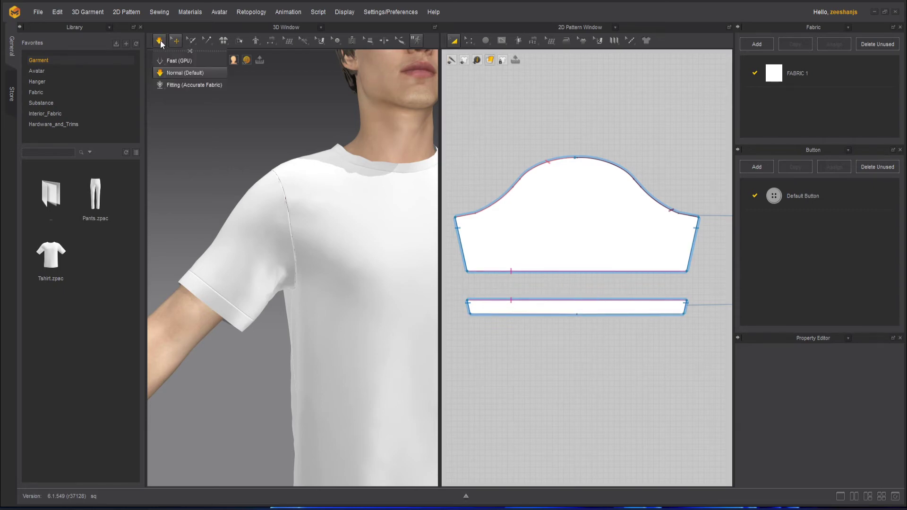
left_click(160, 44)
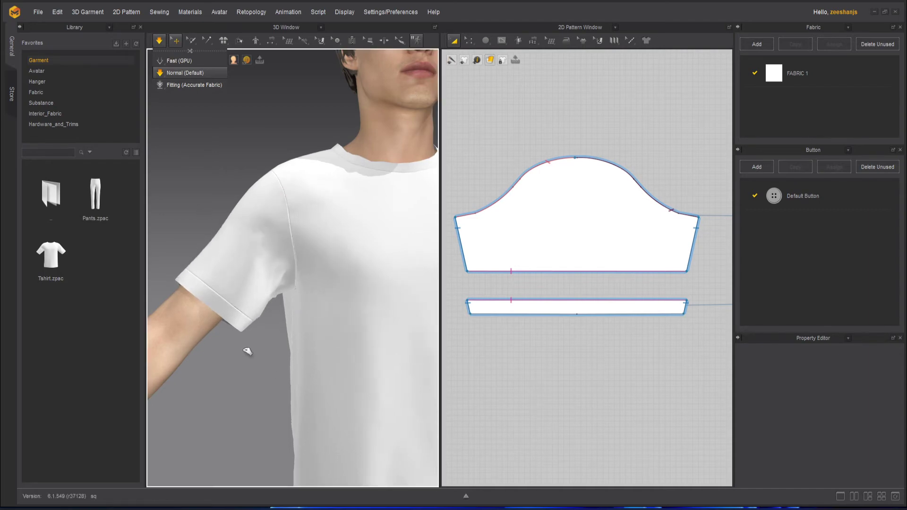
key("super")
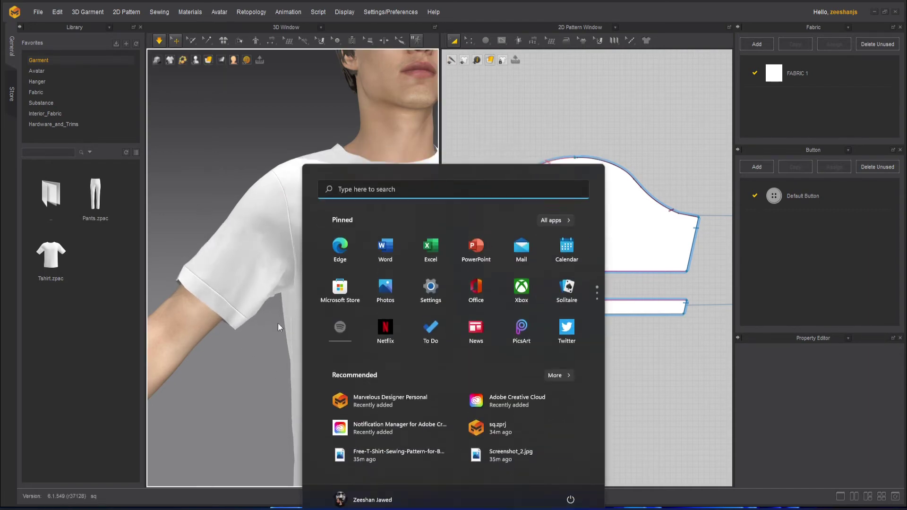
key("super")
key("space")
right_click_drag(232, 334, 308, 315)
left_click(307, 315)
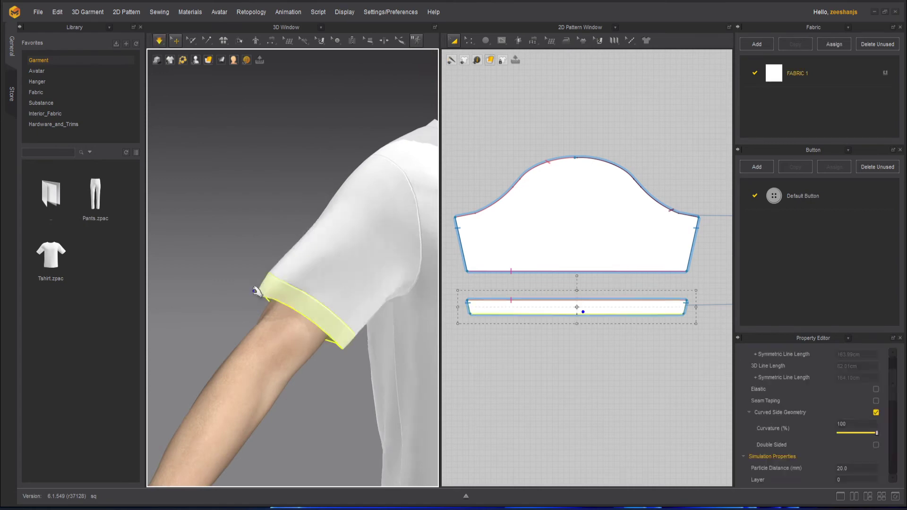
left_click(329, 377)
right_click_drag(330, 378, 302, 310)
key("space")
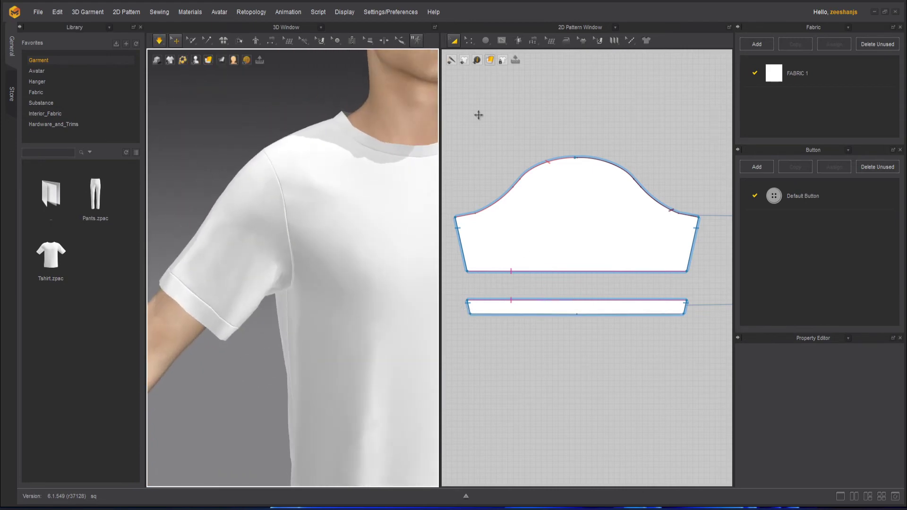
Stop the simulation and scale the cuff strip symmetrically to about two thirds of its width, making it slightly taller.
left_click(454, 41)
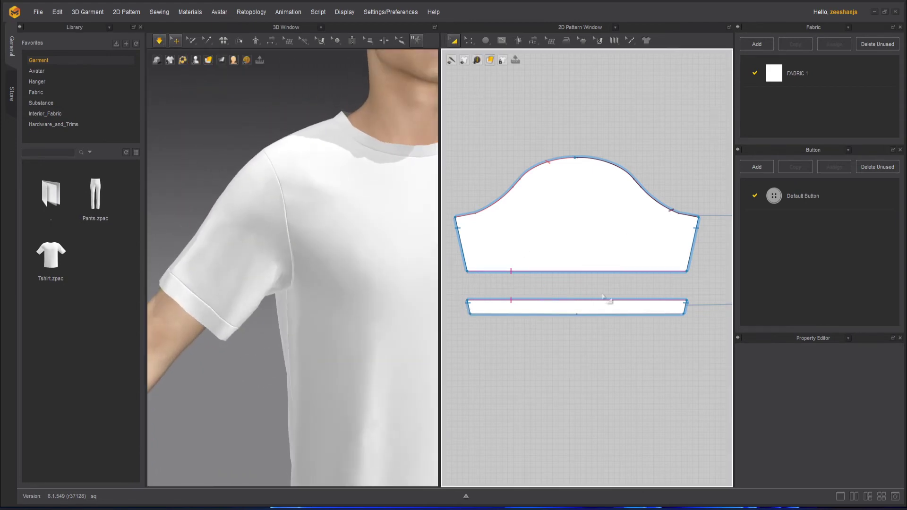
left_click(573, 305)
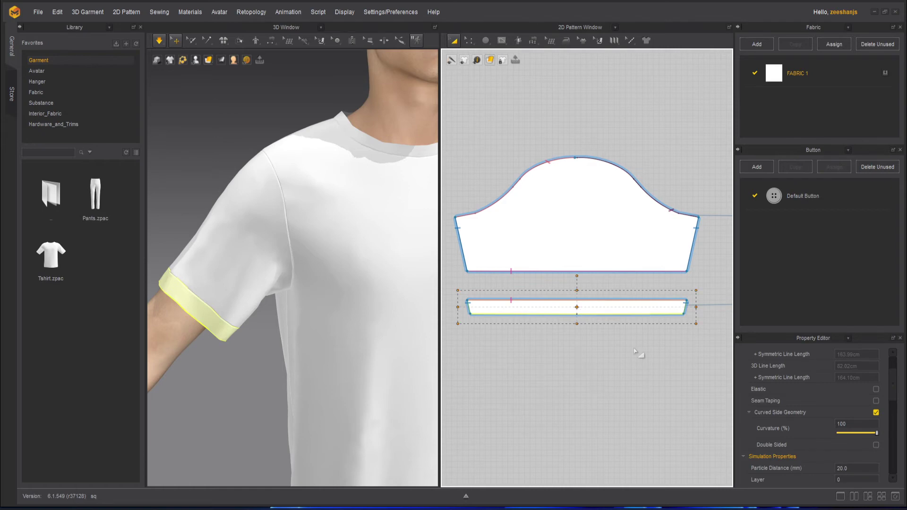
left_click(156, 44)
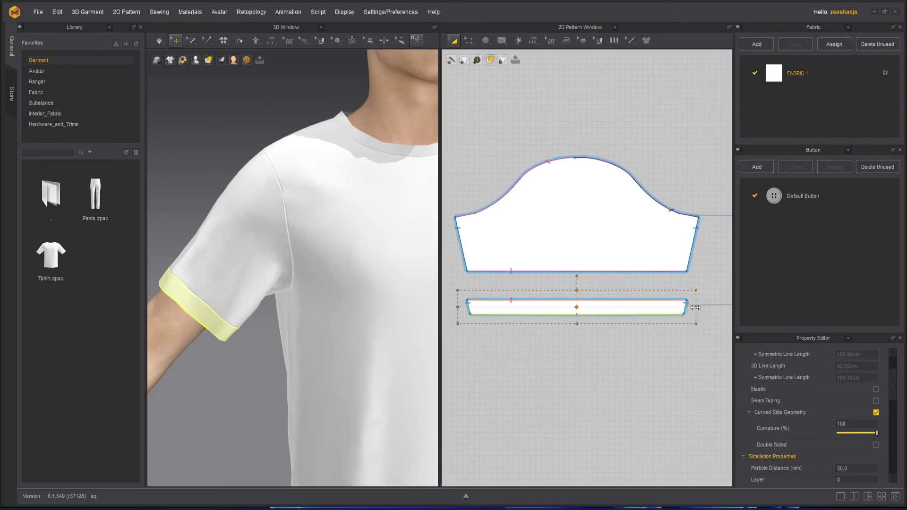
left_click_drag(698, 307, 626, 308)
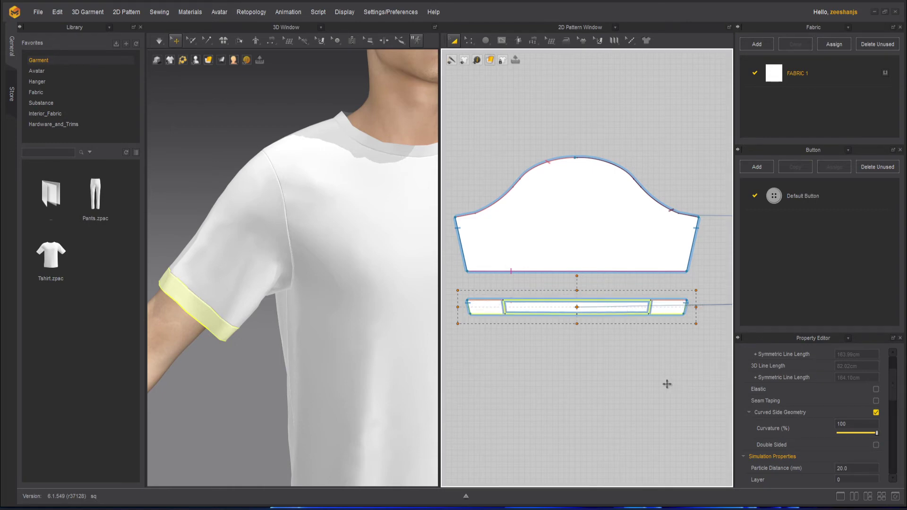
left_click_drag(666, 384, 668, 388)
left_click_drag(577, 324, 577, 327)
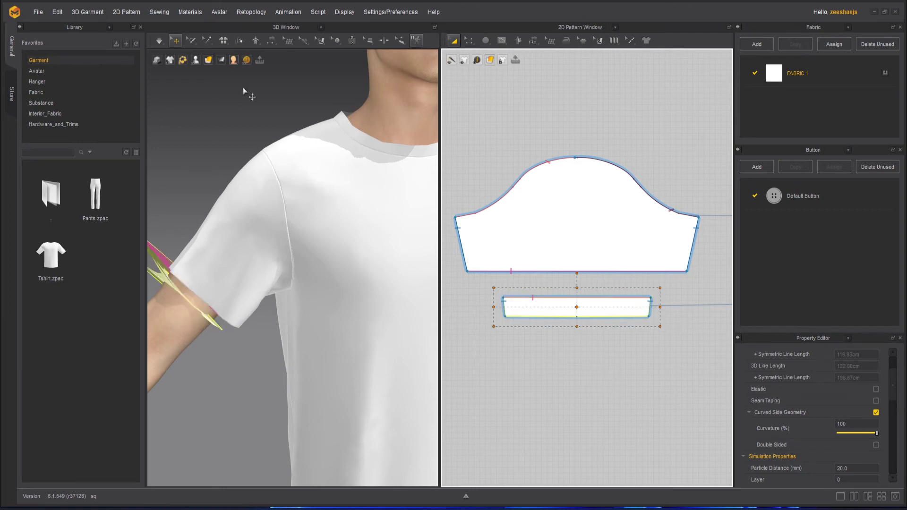
Simulate the garment so the sleeve gathers into the narrowed cuff, and deselect the strip.
left_click(159, 42)
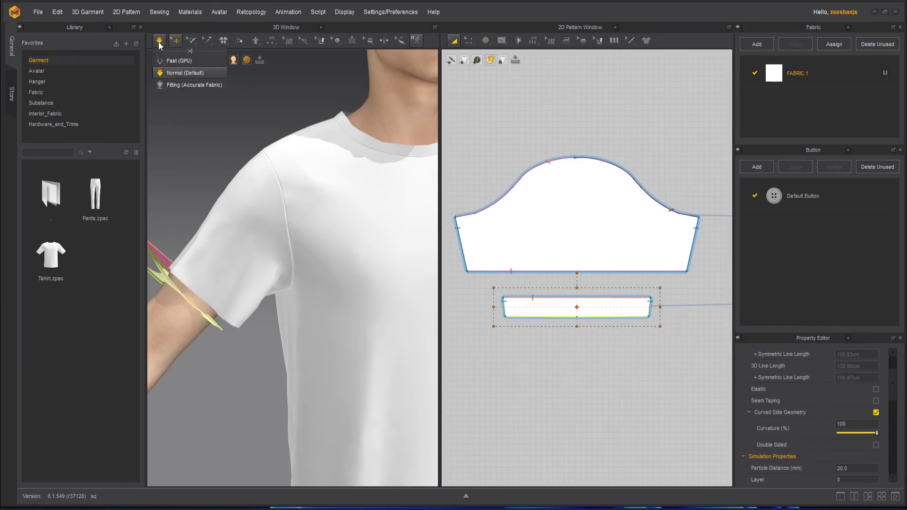
left_click(232, 138)
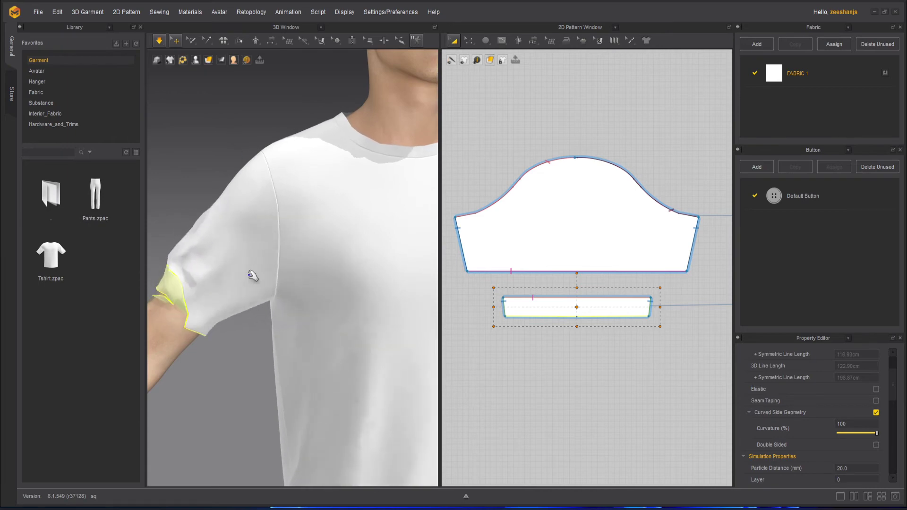
left_click(248, 368)
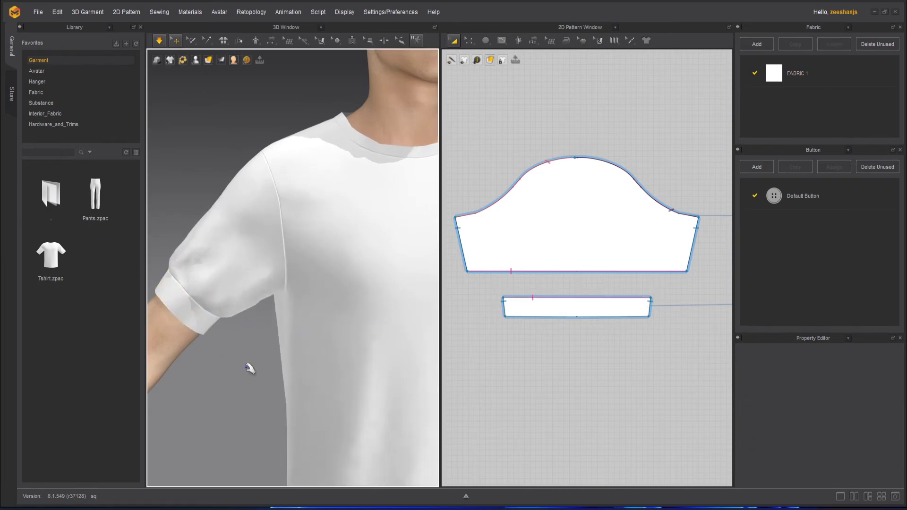
Inspect the gathered cuff from the side and compare both sleeves on the avatar from the front.
right_click_drag(225, 364, 302, 333)
left_click(302, 330)
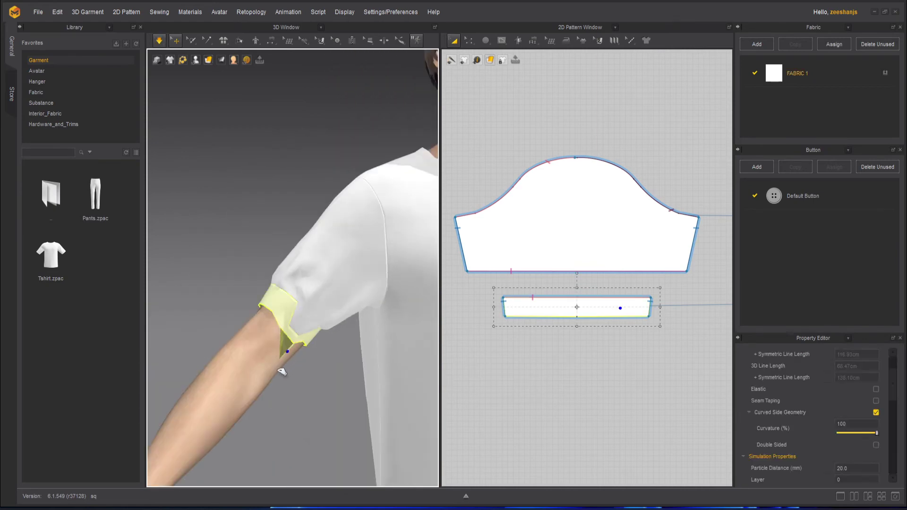
left_click(324, 373)
scroll(320, 329, "down", 5)
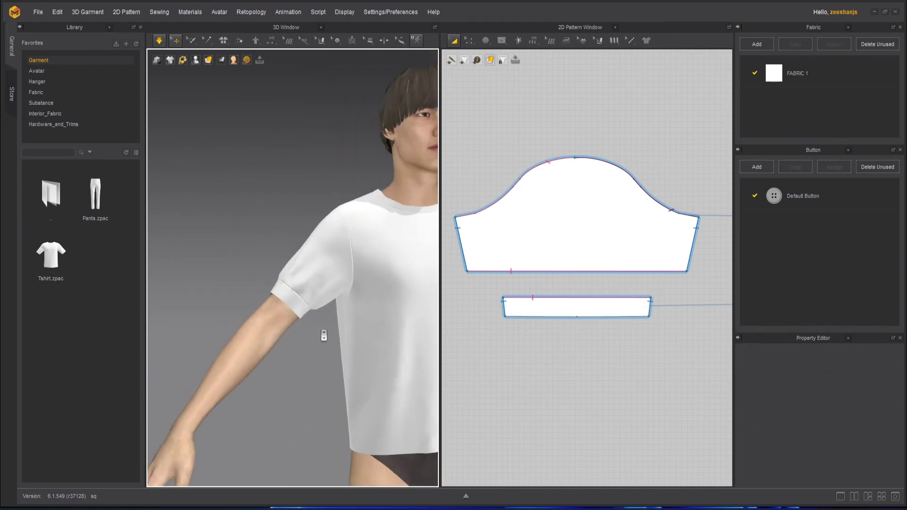
right_click_drag(365, 358, 278, 347)
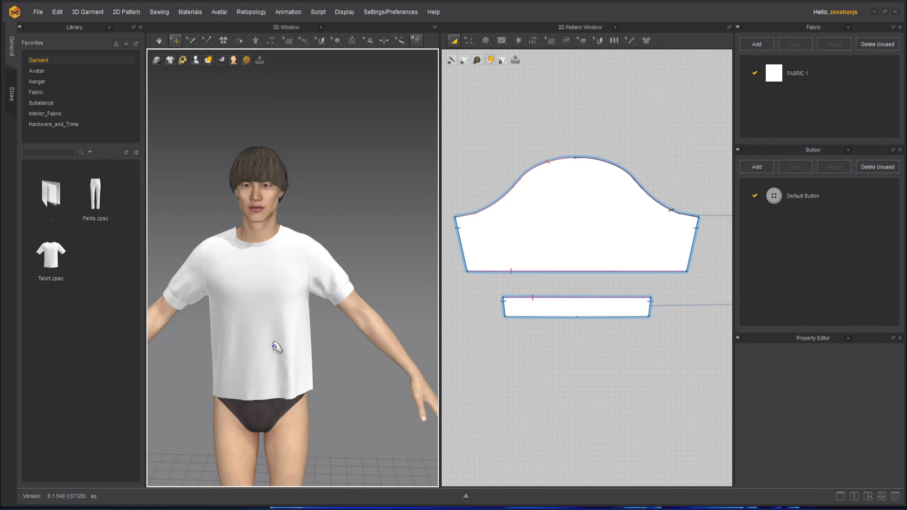
left_click(355, 293)
left_click(346, 333)
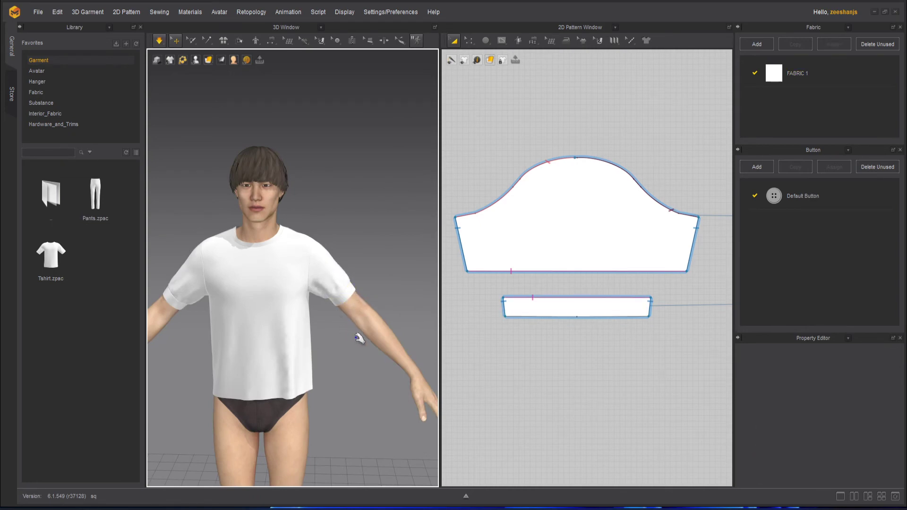
mouse_move(359, 323)
right_mouse_down()
mouse_move(229, 323)
mouse_move(171, 308)
mouse_move(346, 321)
right_mouse_up()
middle_click_drag(345, 321, 394, 297)
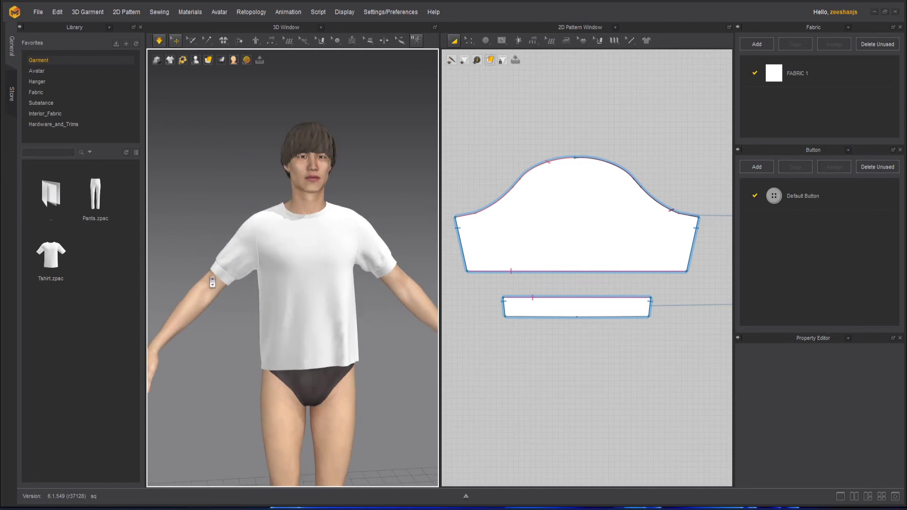
Toggle the simulation while inspecting the gathered sleeve cuff up close and both sleeves from the front.
scroll(214, 281, "up", 5)
key("space")
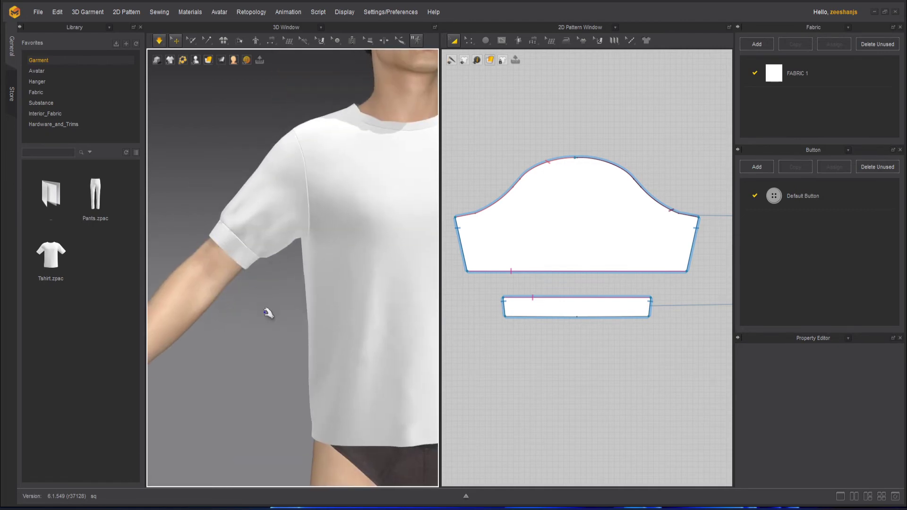
key("space")
mouse_move(309, 320)
right_mouse_down()
mouse_move(360, 317)
mouse_move(301, 320)
right_mouse_up()
key("space")
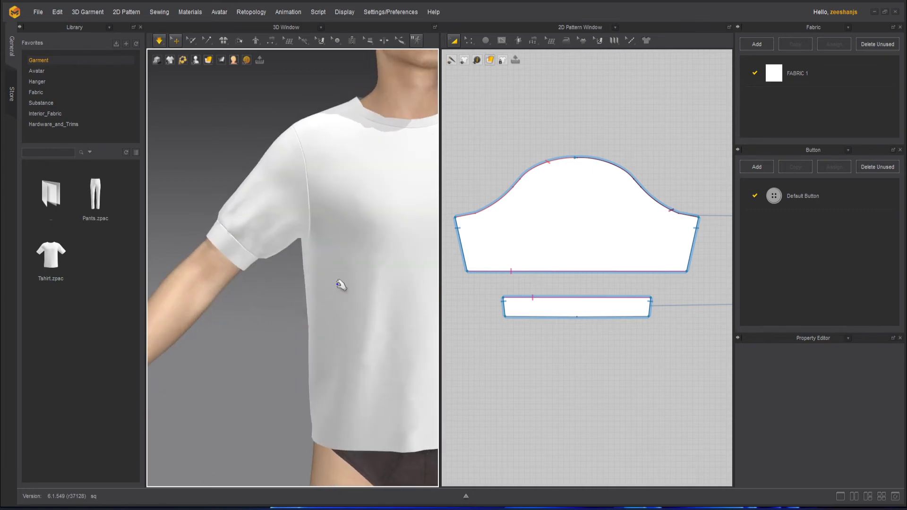
scroll(348, 294, "down", 4)
scroll(378, 301, "down", 2)
mouse_move(366, 318)
right_mouse_down()
mouse_move(213, 314)
mouse_move(364, 319)
mouse_move(384, 304)
mouse_move(371, 301)
right_mouse_up()
key("2")
key("space")
key("space")
scroll(343, 318, "up", 2)
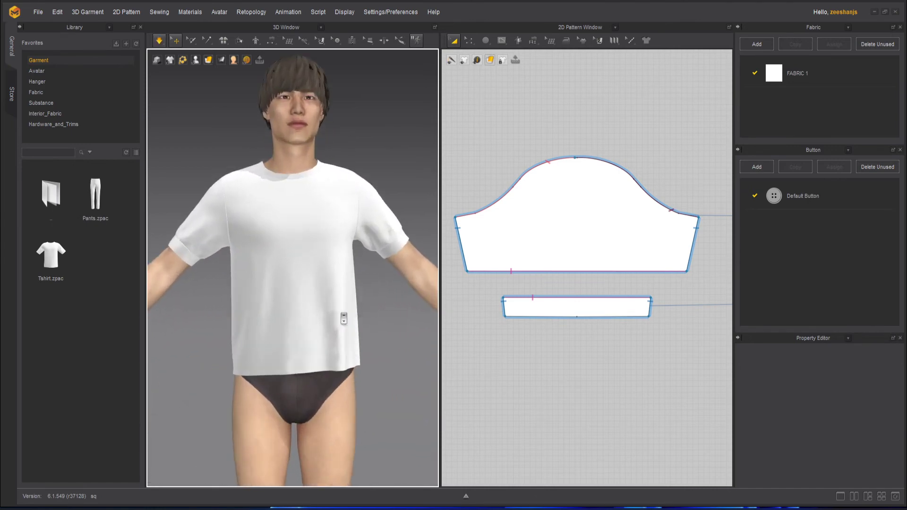
With the Edit Pattern tool, delete the midpoint on the front shirt pattern's bottom hem edge.
scroll(545, 346, "down", 5)
scroll(623, 310, "up", 5)
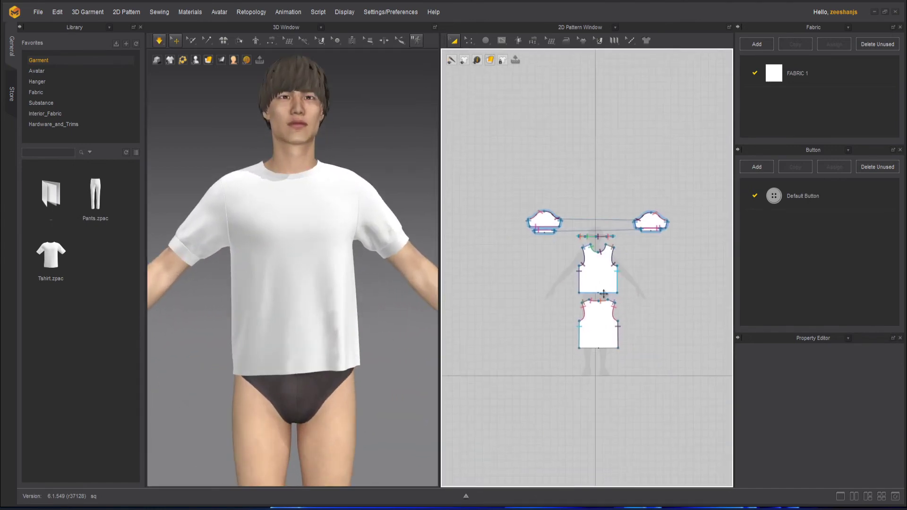
scroll(607, 300, "up", 2)
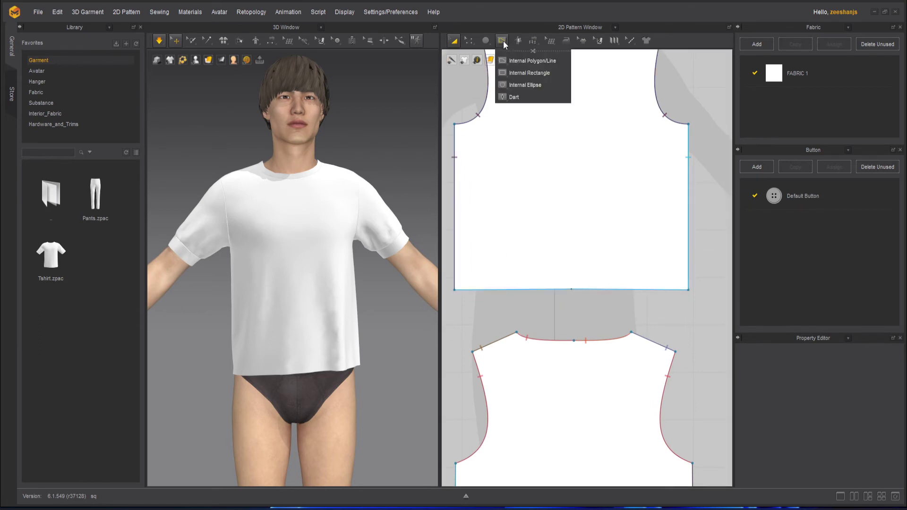
middle_click_drag(549, 297, 476, 332)
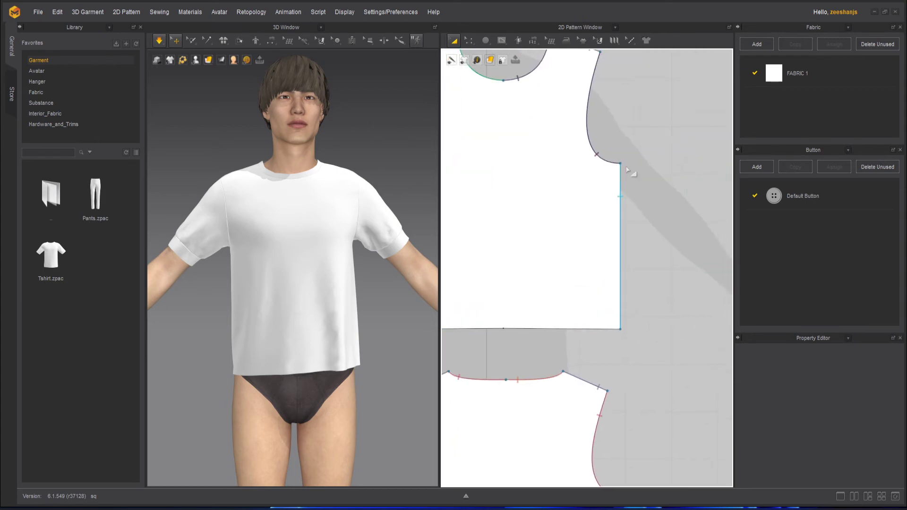
middle_click_drag(507, 239, 623, 206)
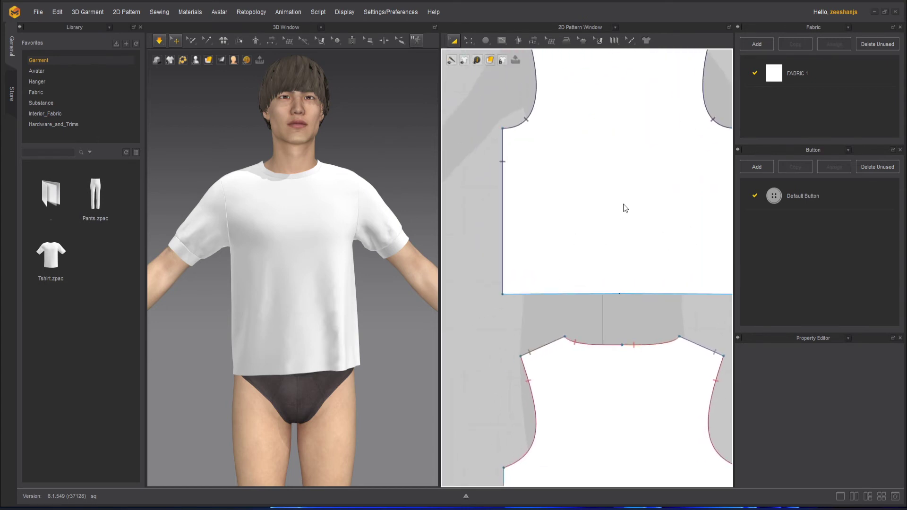
scroll(581, 271, "up", 3)
left_click(470, 40)
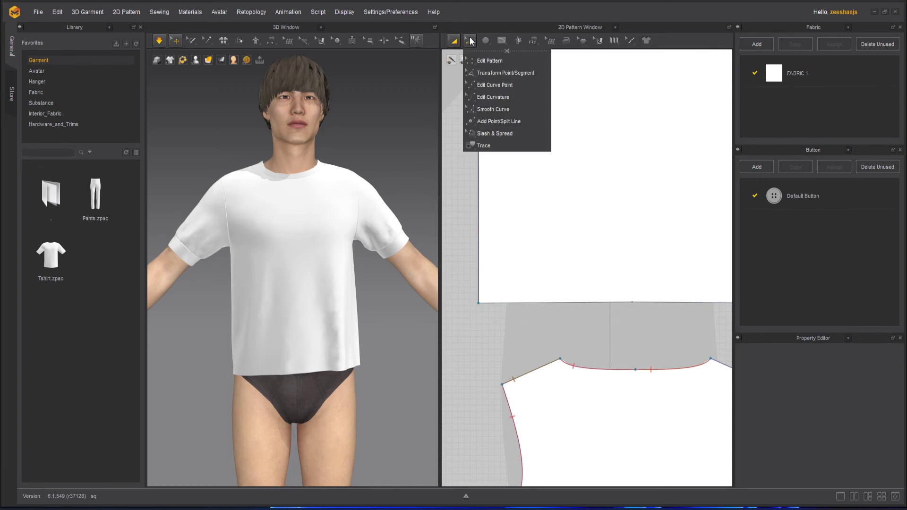
left_click(483, 58)
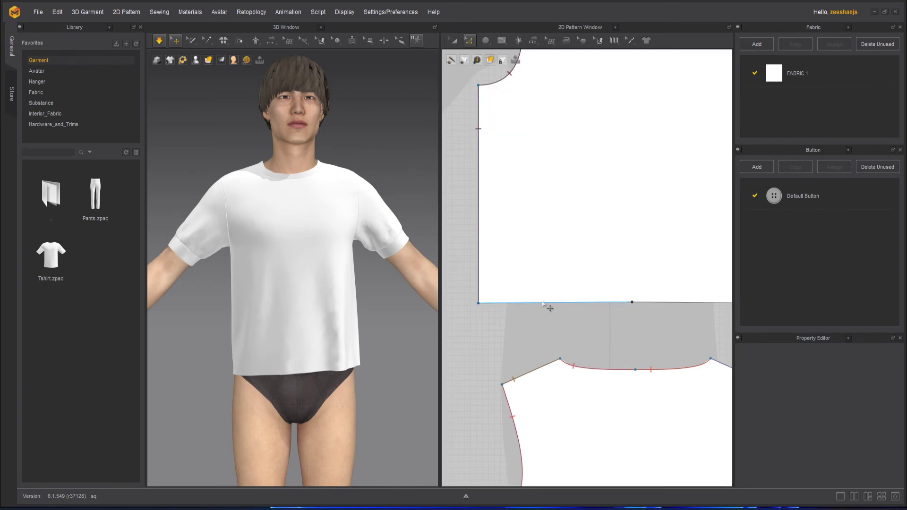
left_click(544, 302)
left_click(633, 302)
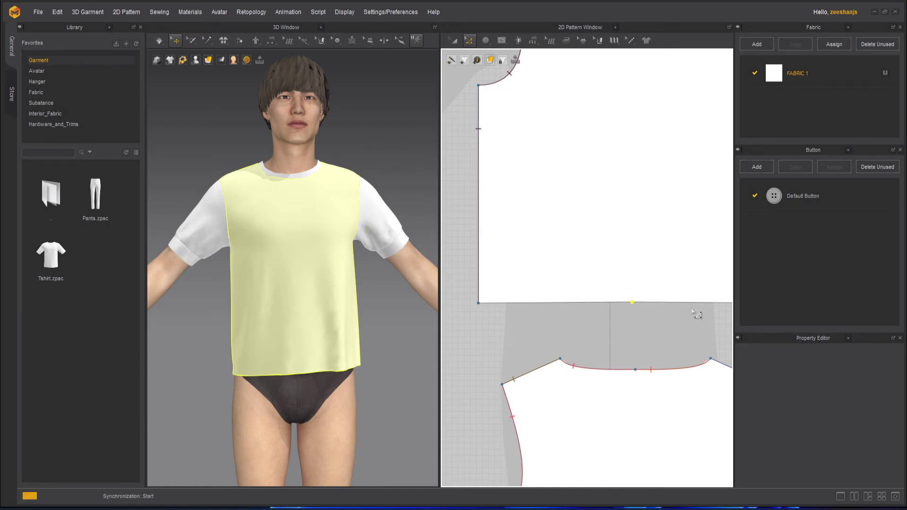
key("ctrl+z")
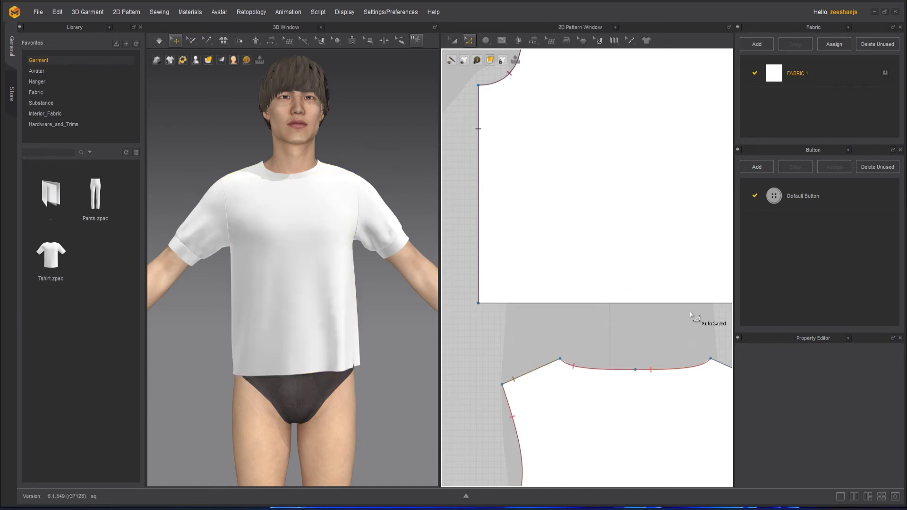
Delete the midpoint on the back shirt pattern's bottom hem edge.
middle_click_drag(640, 336, 605, 1)
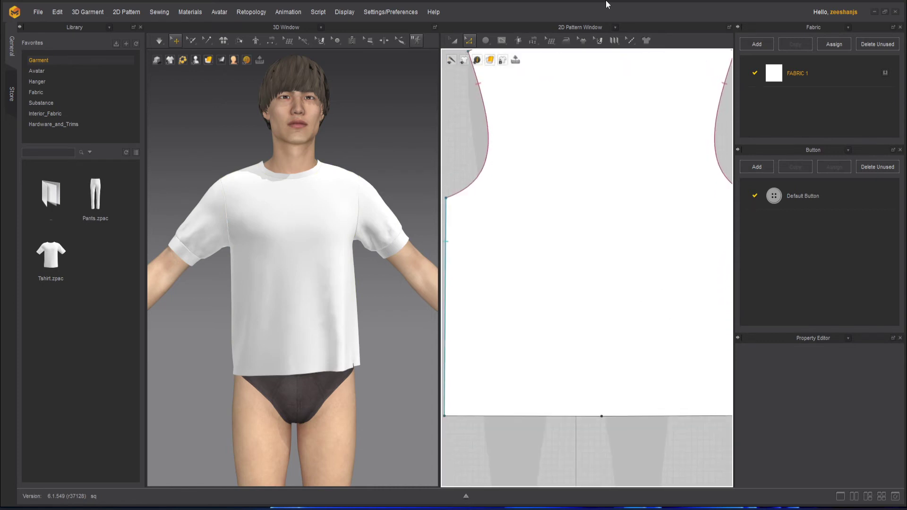
left_click(601, 417)
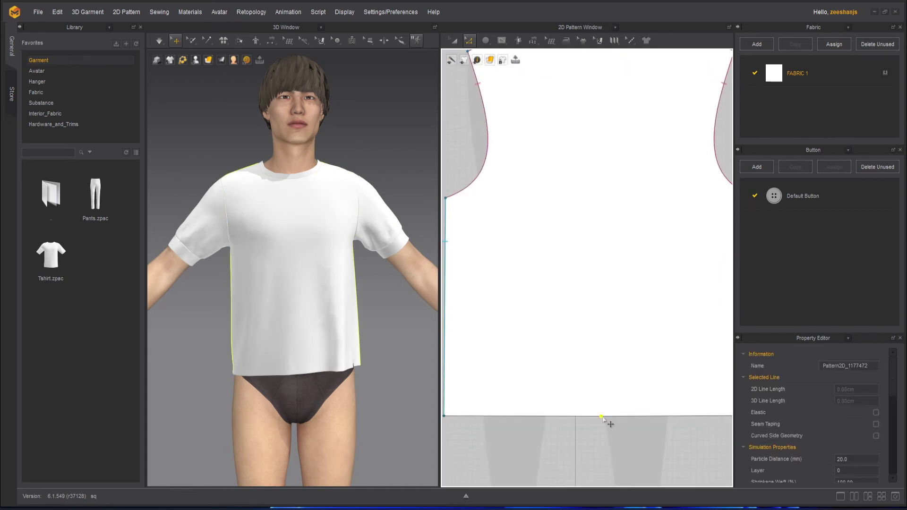
left_click(638, 449)
Start Offset as Internal Line on the front pattern's bottom hem edge and move its settings clear of the preview.
middle_click_drag(613, 245, 645, 430)
mouse_move(592, 260)
middle_mouse_down()
mouse_move(603, 357)
mouse_move(590, 396)
middle_mouse_up()
middle_click_drag(586, 342, 578, 372)
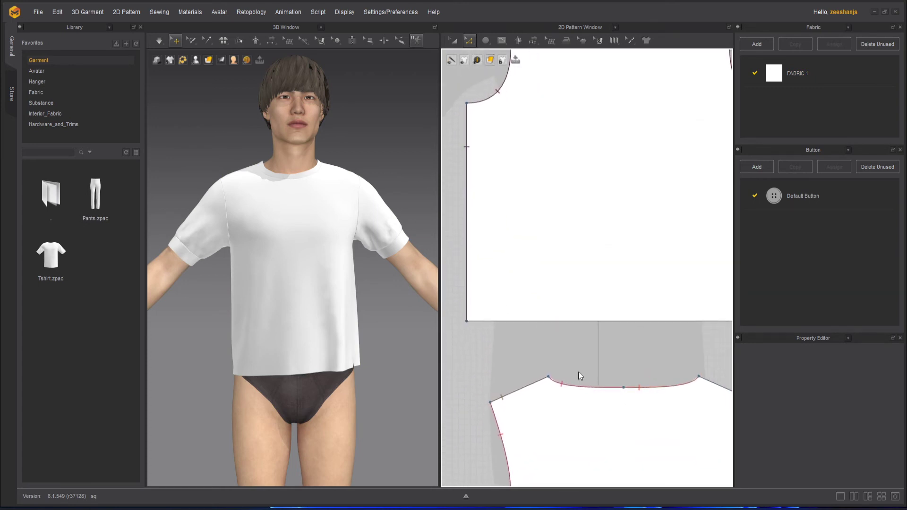
left_click(575, 322)
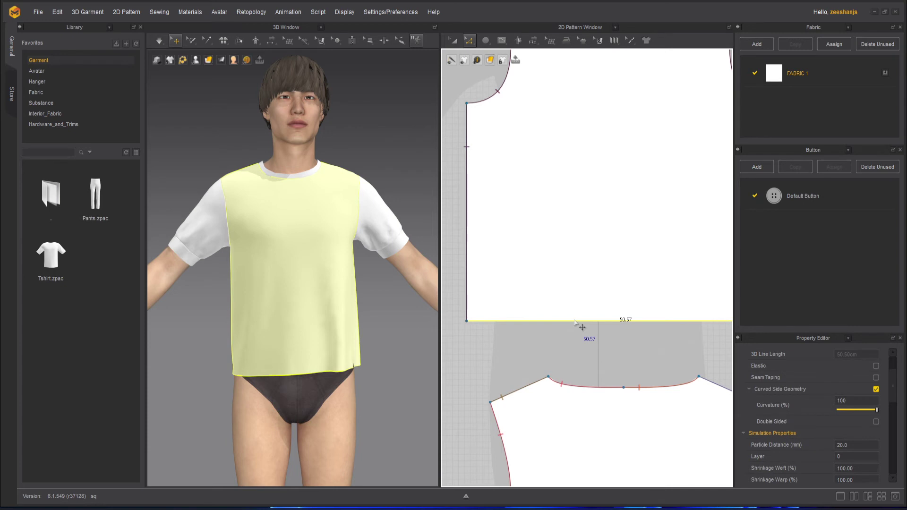
right_click(579, 324)
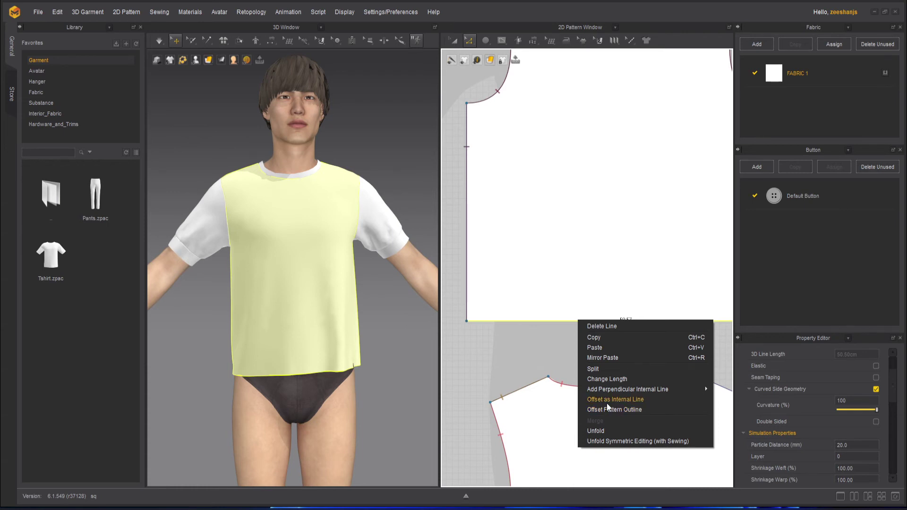
left_click(633, 401)
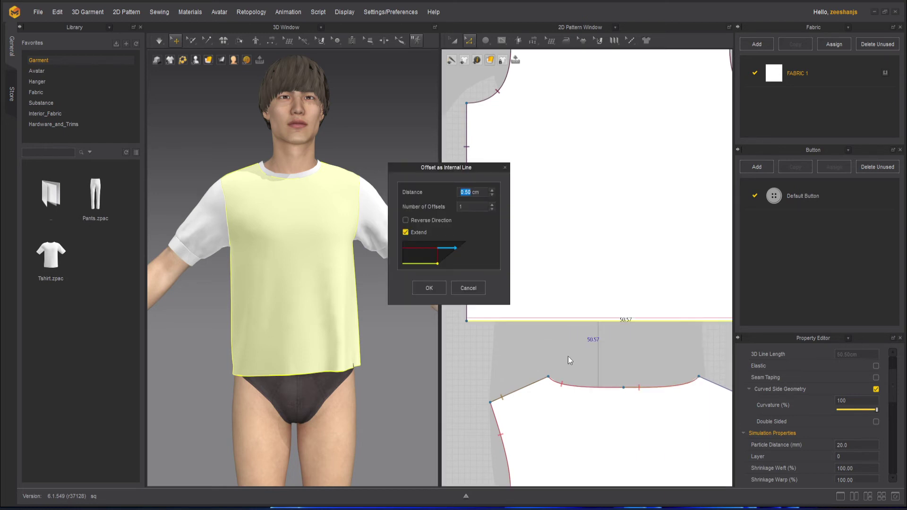
left_click_drag(443, 171, 568, 345)
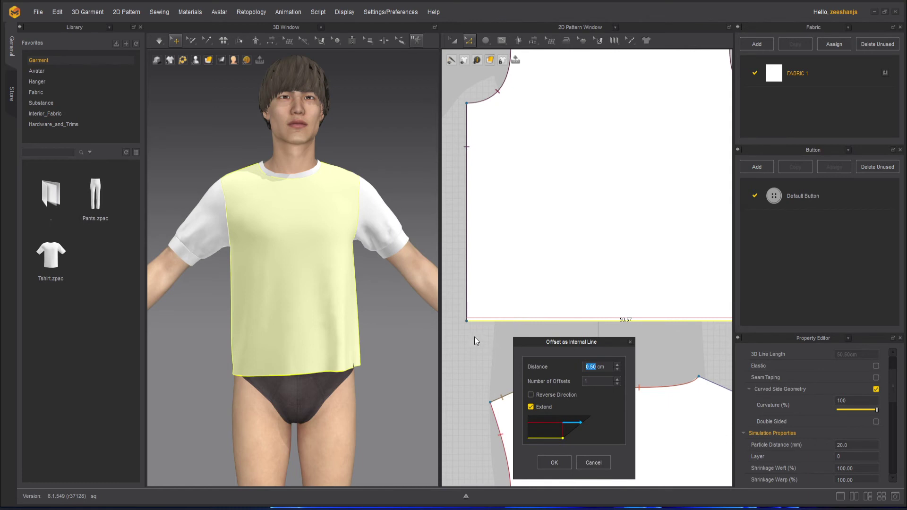
Set the offset distance of the front hem's internal line to 3.50 cm.
left_click(617, 365)
left_click(617, 365)
left_click(617, 365)
left_click(617, 365)
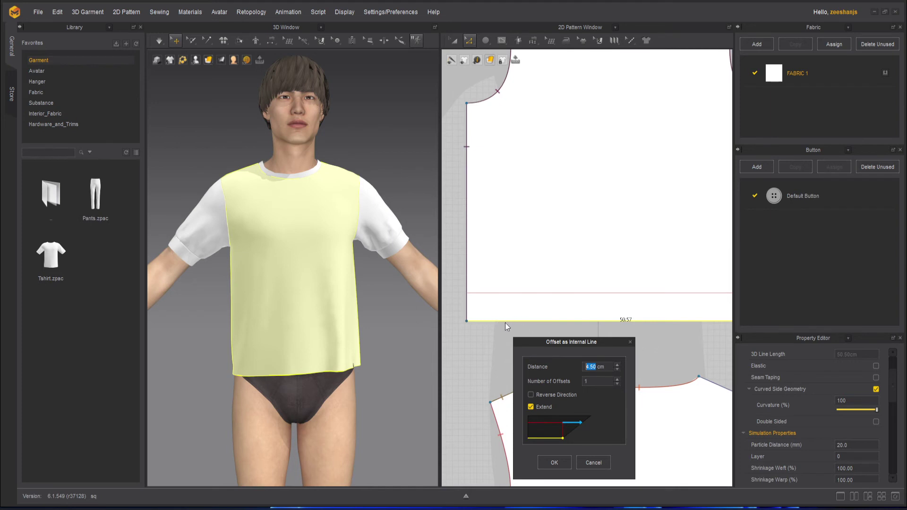
left_click(617, 370)
left_click(617, 369)
left_click(617, 365)
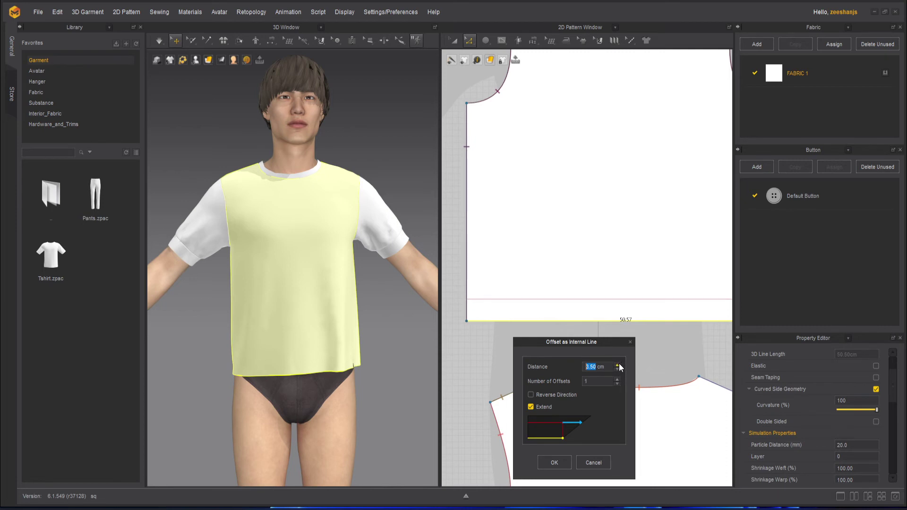
Try the reversed offset direction and three offsets for the front hem, restoring the original direction and a single offset.
left_click(531, 393)
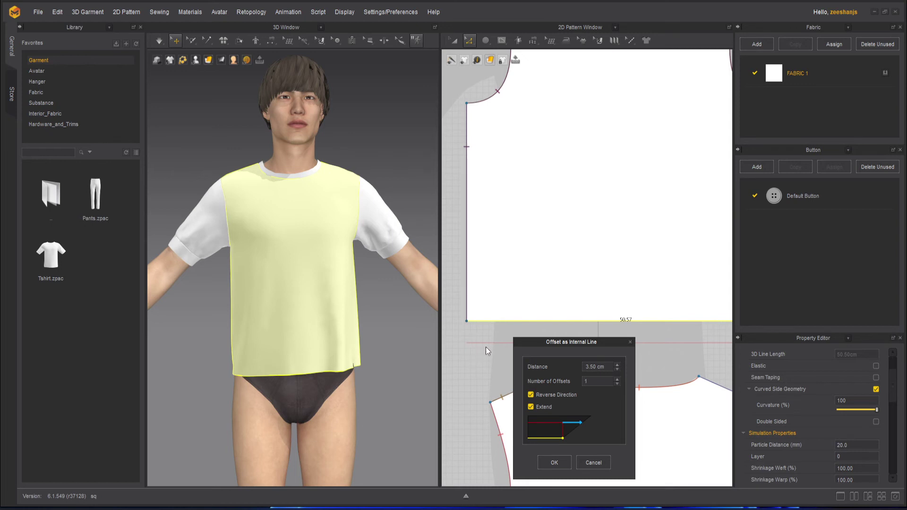
left_click(530, 392)
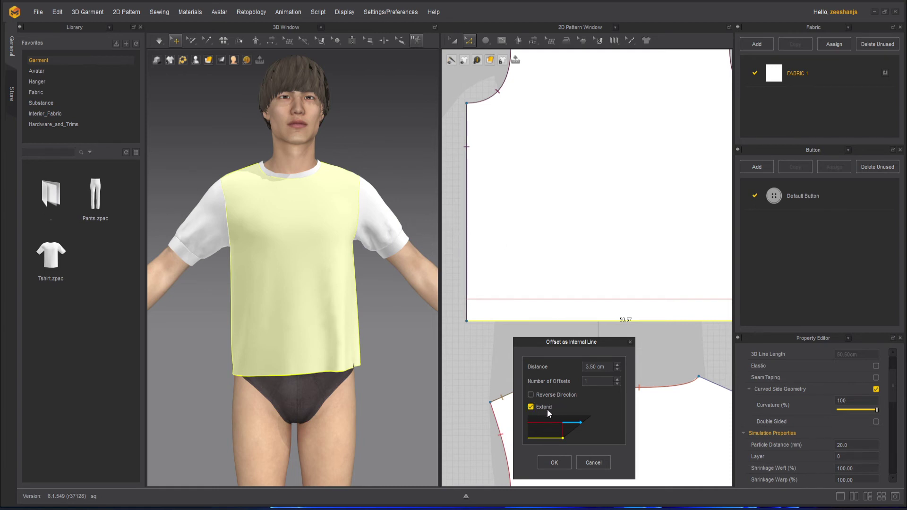
left_click(619, 381)
left_click(618, 381)
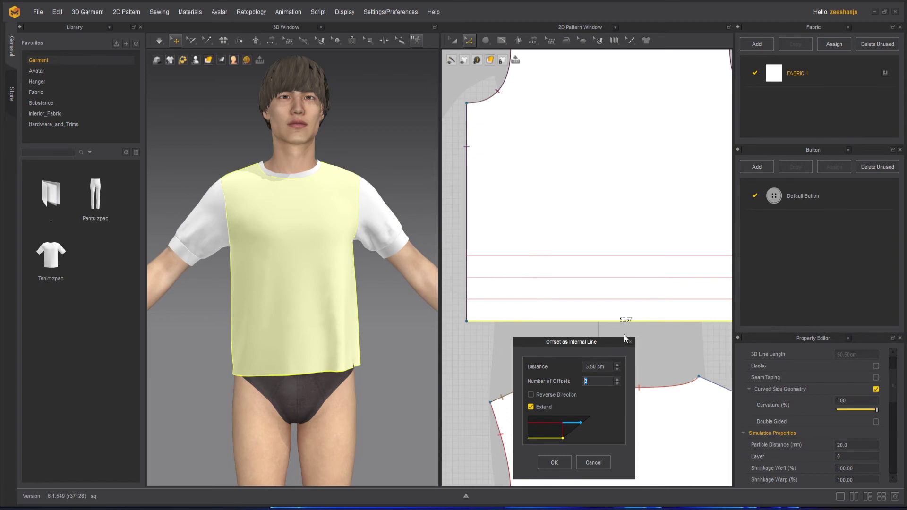
left_click(616, 383)
left_click(617, 383)
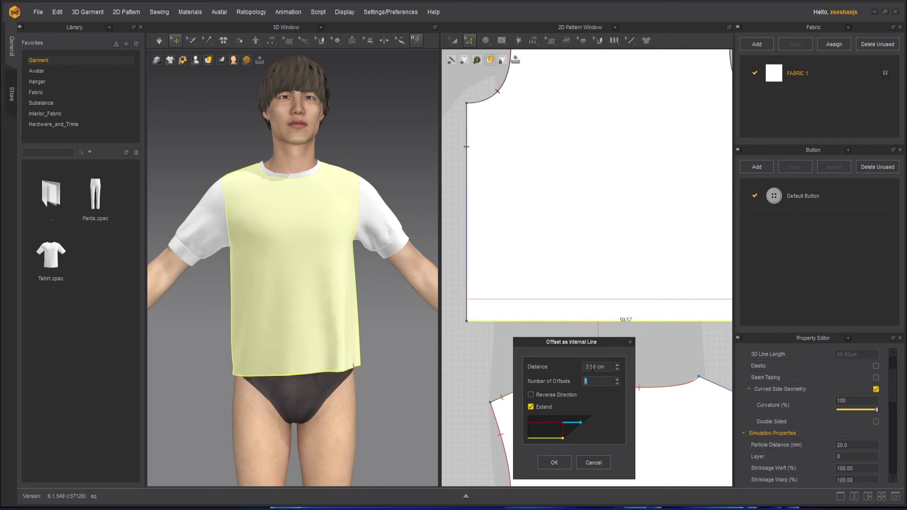
Create the single 3.50 cm internal line above the front pattern's hem.
left_click_drag(610, 368, 562, 369)
right_click(593, 368)
left_click(618, 406)
left_click(562, 464)
Offset the back pattern's bottom hem edge as one internal line at 3.50 cm.
scroll(545, 313, "down", 5)
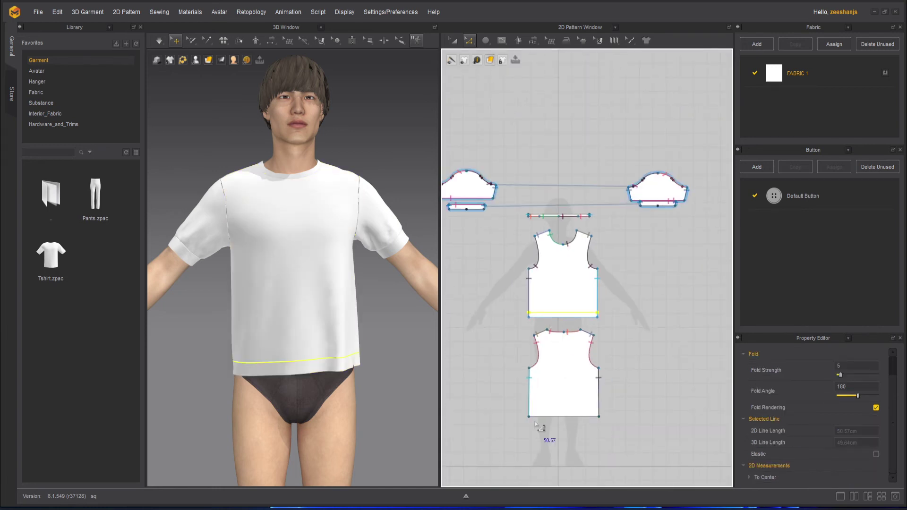
scroll(571, 358, "up", 6)
left_click(566, 322)
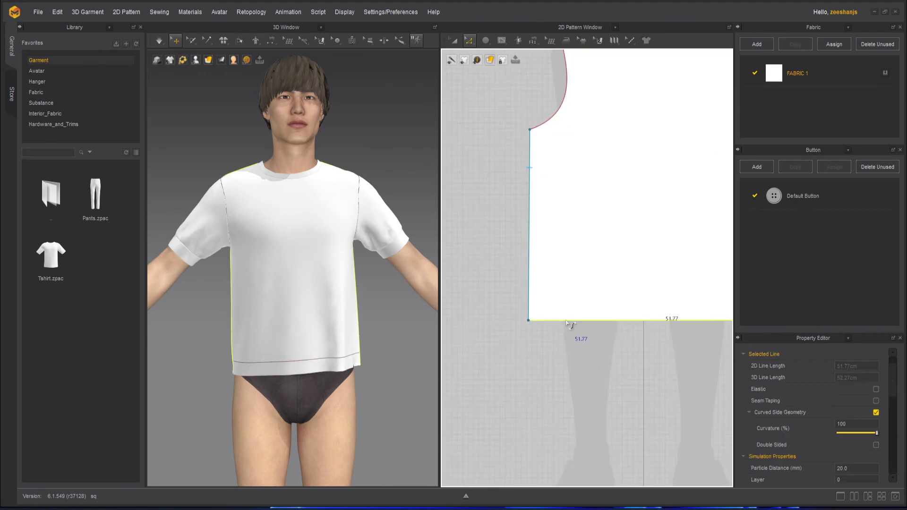
right_click(567, 322)
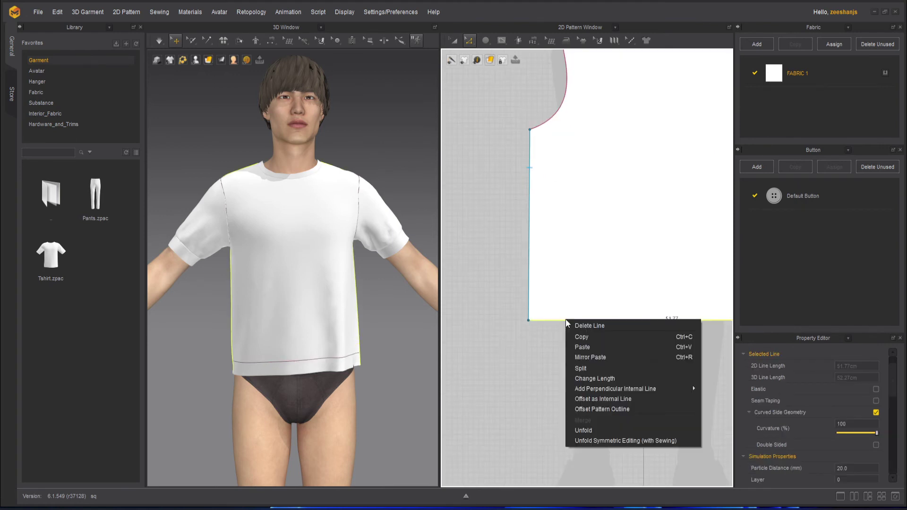
left_click(628, 402)
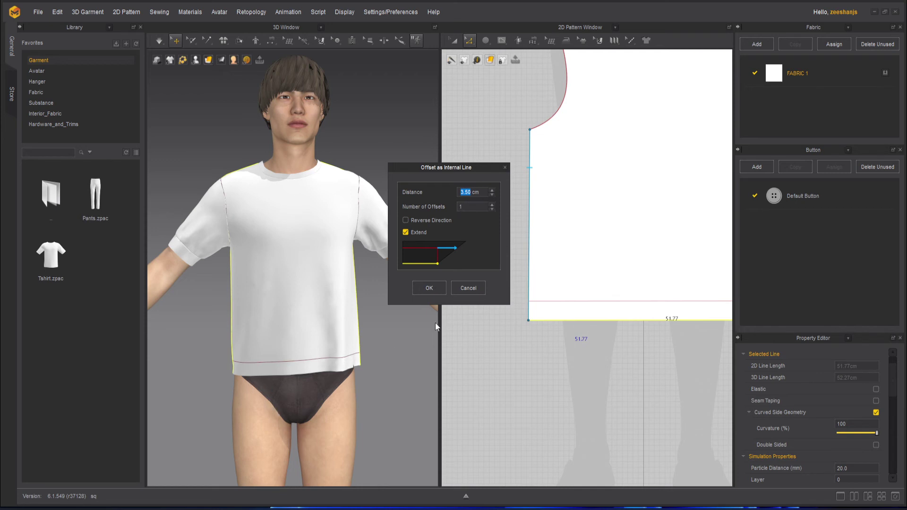
left_click(429, 288)
Deselect the new line and inspect how the front and back hem lines meet at the shirt's side seam.
right_click_drag(406, 377, 349, 395)
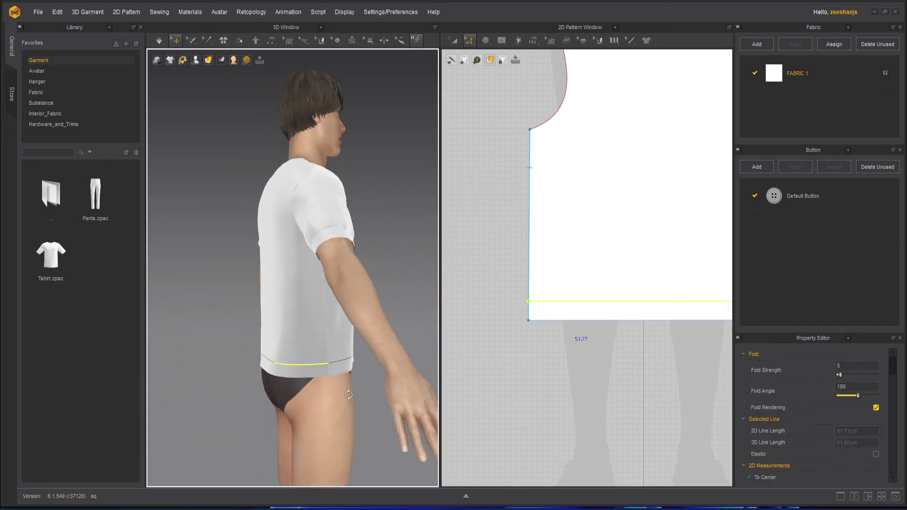
scroll(348, 395, "up", 10)
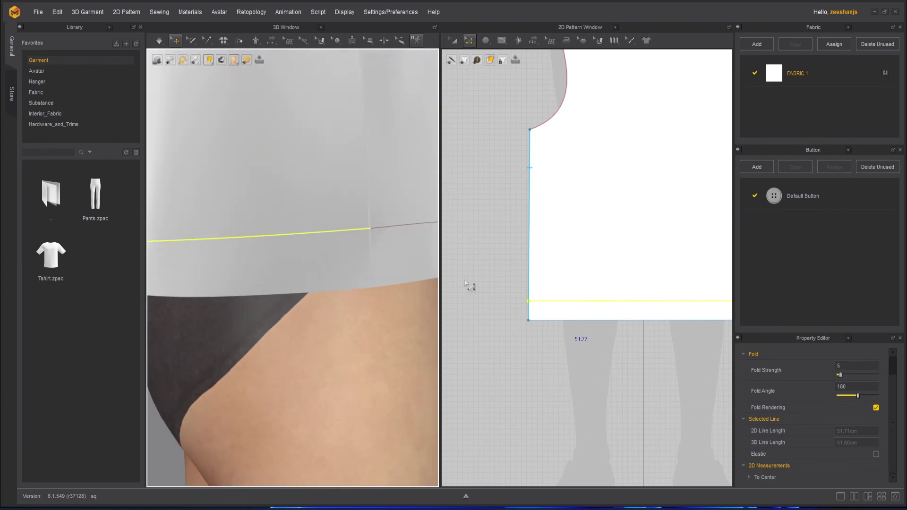
left_click(491, 315)
scroll(322, 283, "down", 5)
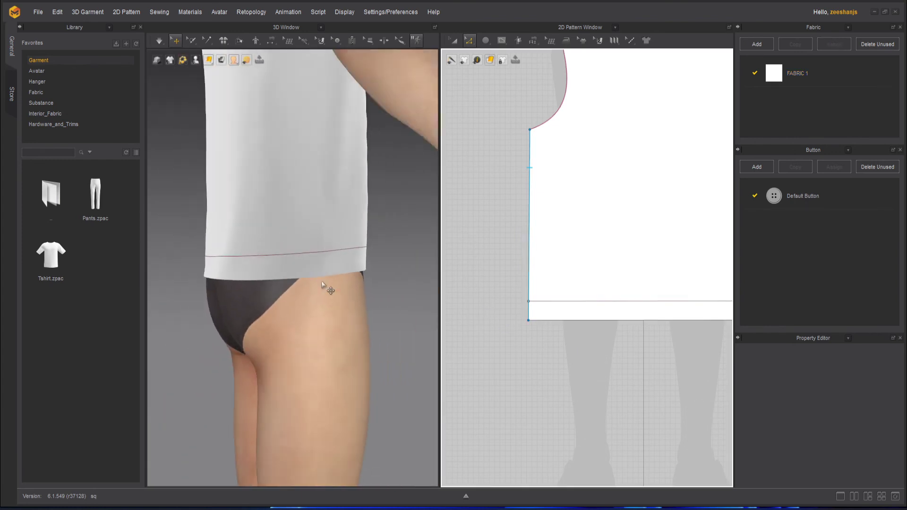
right_click_drag(322, 283, 203, 278)
Select the internal hem lines on the front and back patterns and cut and sew along them to form separate hem bands.
scroll(464, 231, "down", 5)
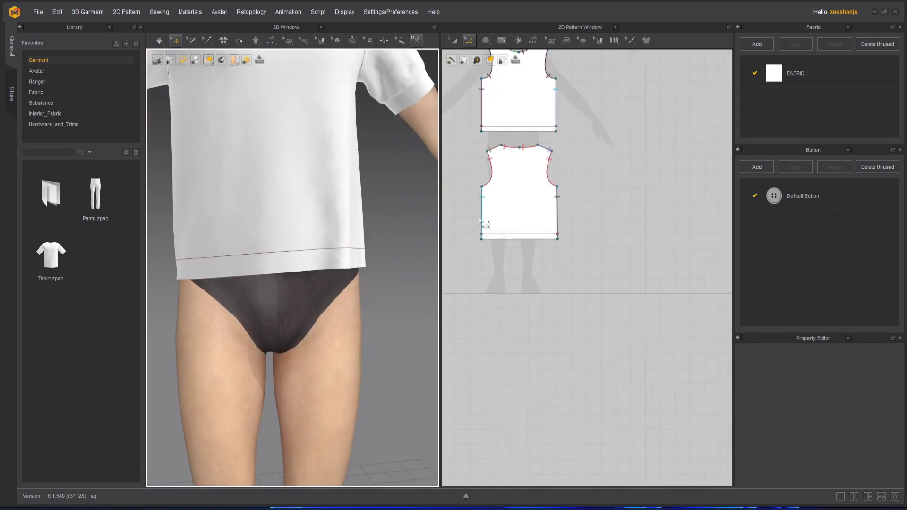
left_click(498, 129)
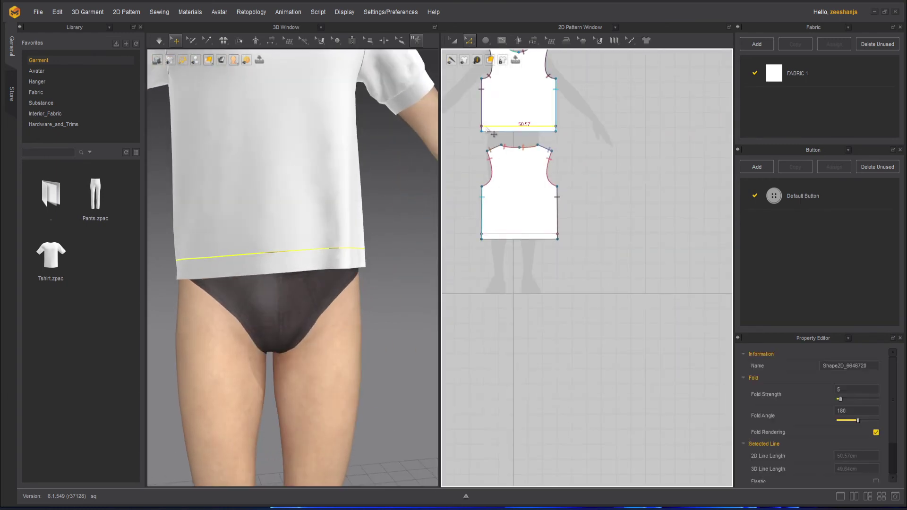
left_click(500, 233)
scroll(501, 236, "up", 5)
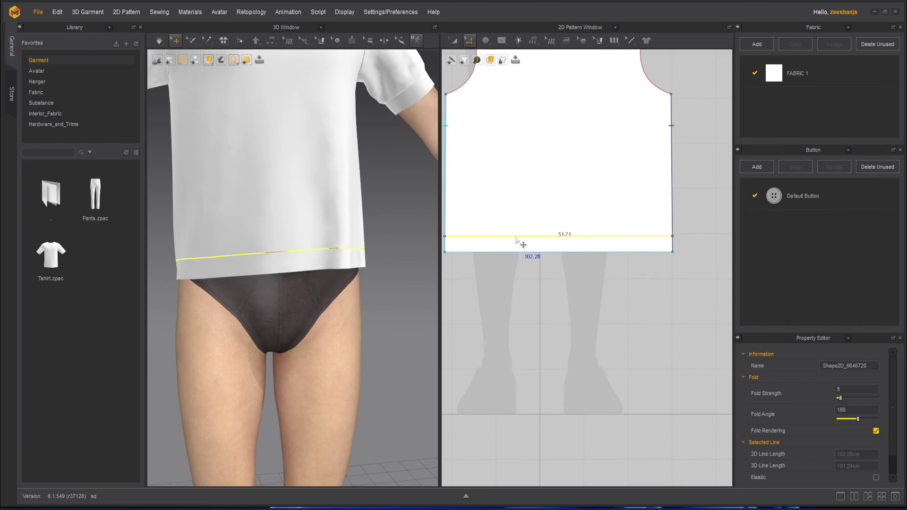
right_click(515, 237)
left_click(568, 316)
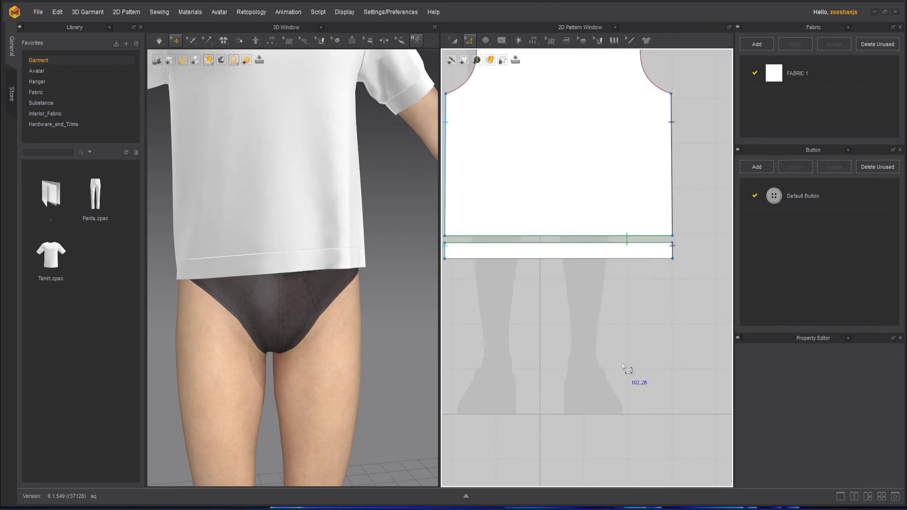
Simulate the T-shirt to settle the new hem bands and check the front hem on the avatar.
left_click(159, 41)
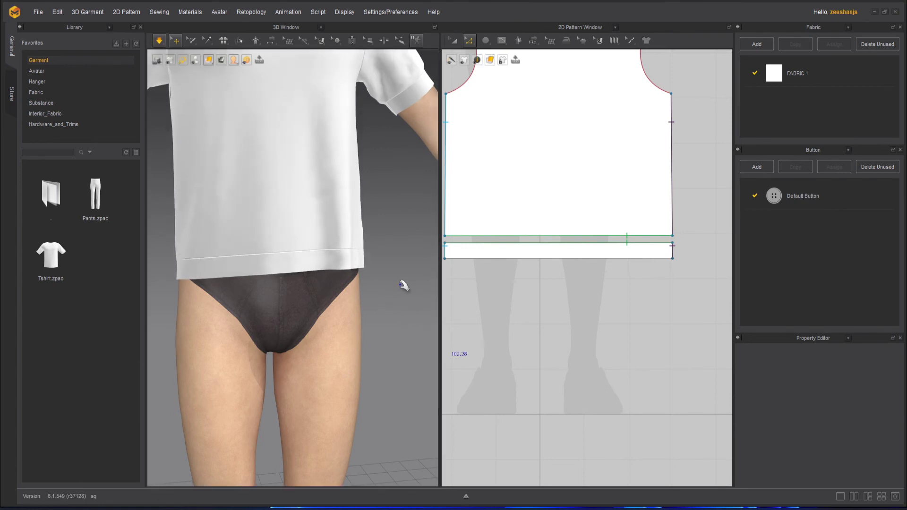
key("space")
right_click_drag(402, 286, 294, 285)
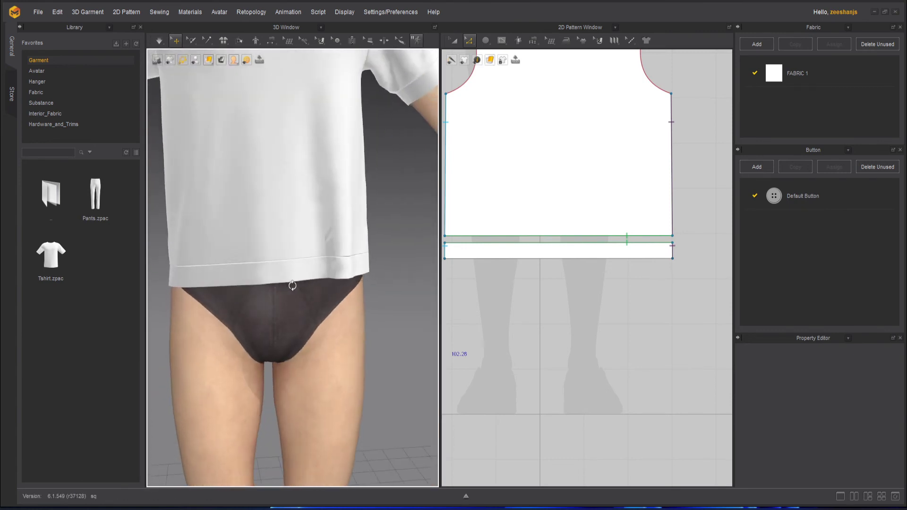
scroll(350, 310, "down", 3)
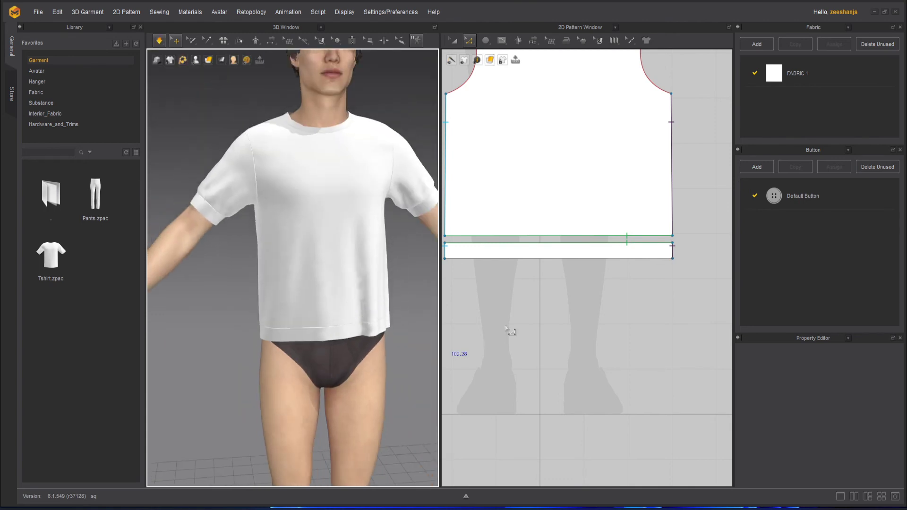
Turn off the display of the seam lines on the 2D patterns.
scroll(599, 372, "down", 5)
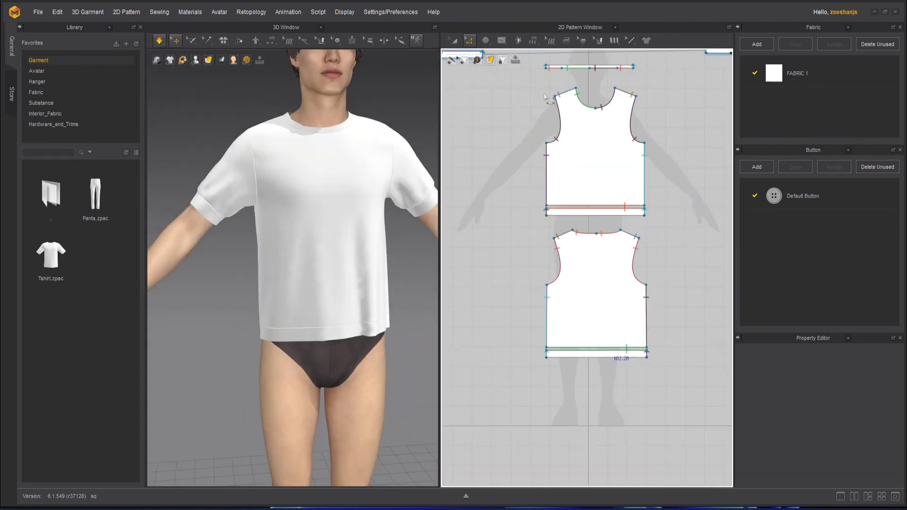
left_click(454, 40)
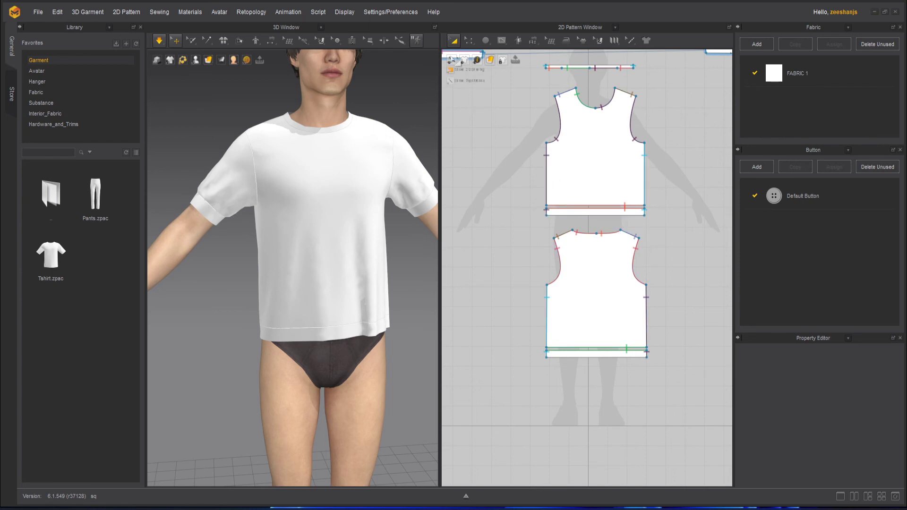
left_click(451, 60)
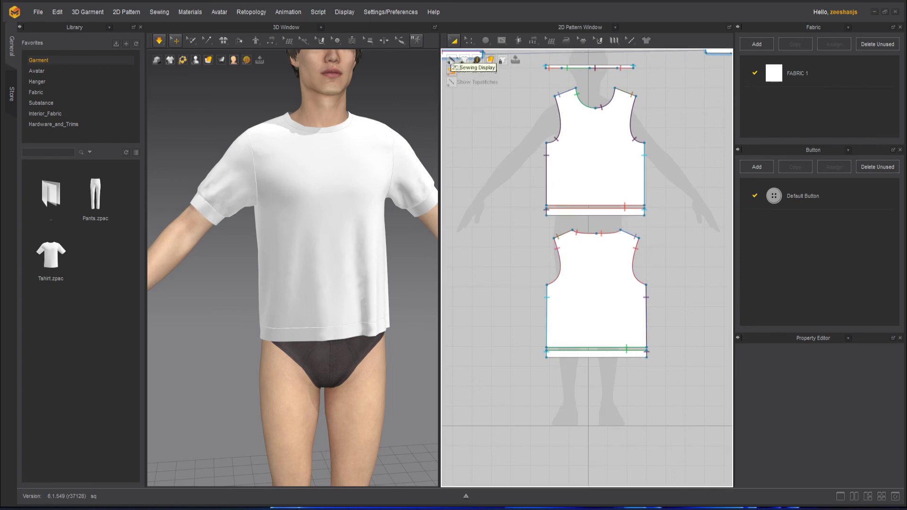
left_click(452, 72)
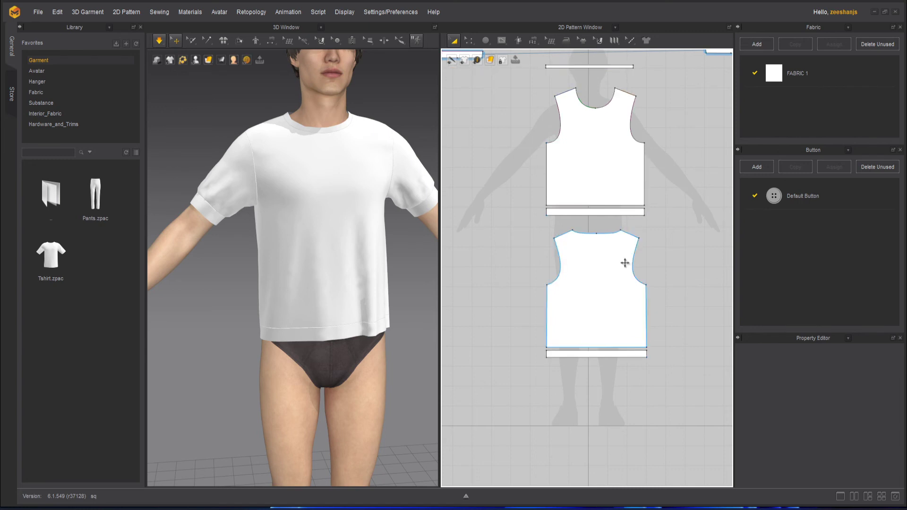
Select the front and back hem bands and scale them narrower horizontally about their shared centre.
scroll(624, 263, "up", 3)
left_click(571, 174)
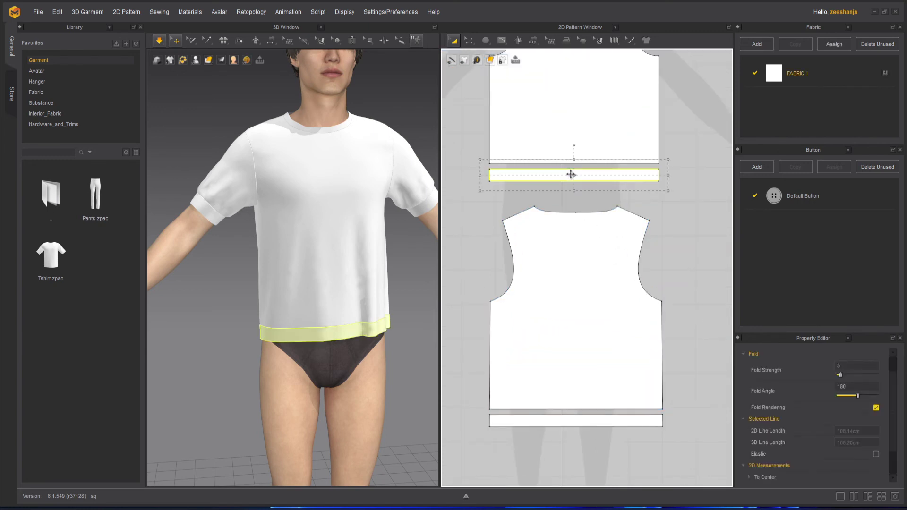
left_click(572, 422, "shift")
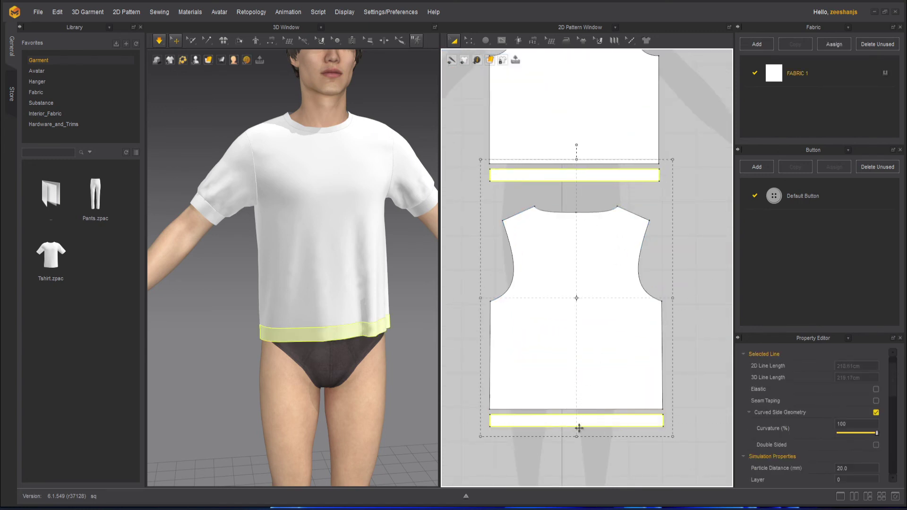
double_click(576, 298)
left_click(638, 293)
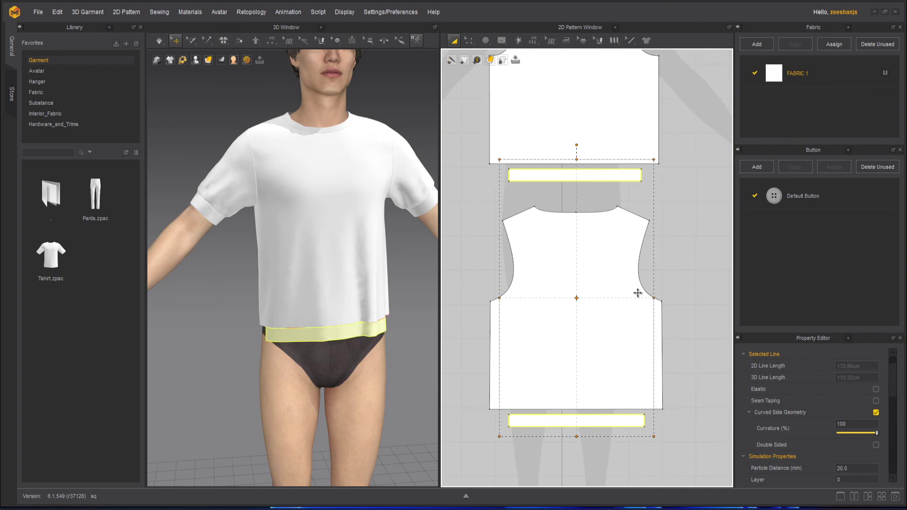
Simulate the T-shirt with the narrowed hem bands and examine how they gather the lower edge.
left_click(159, 41)
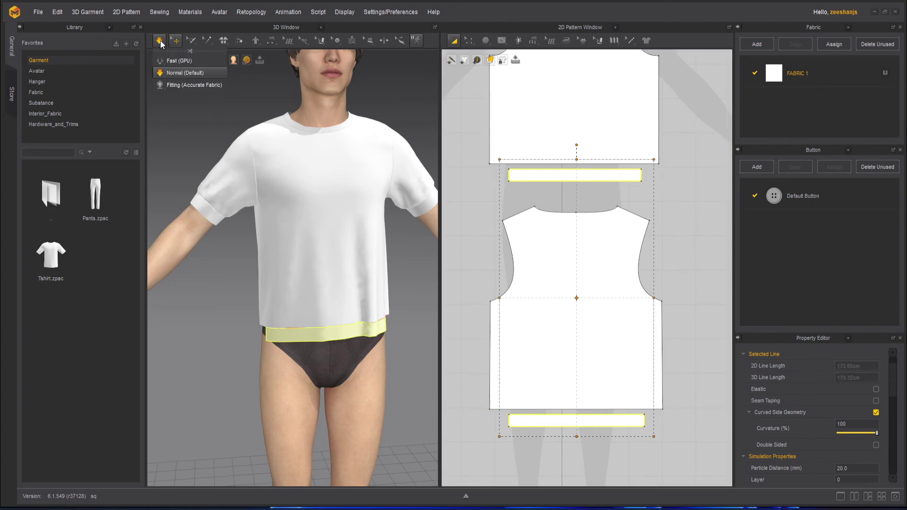
key("space")
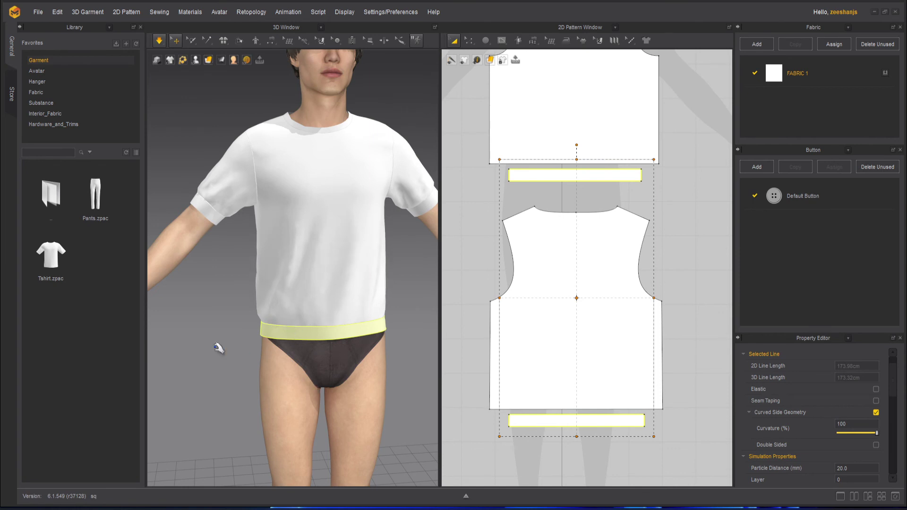
left_click(226, 363)
key("space")
right_click_drag(230, 330, 239, 358)
key("space")
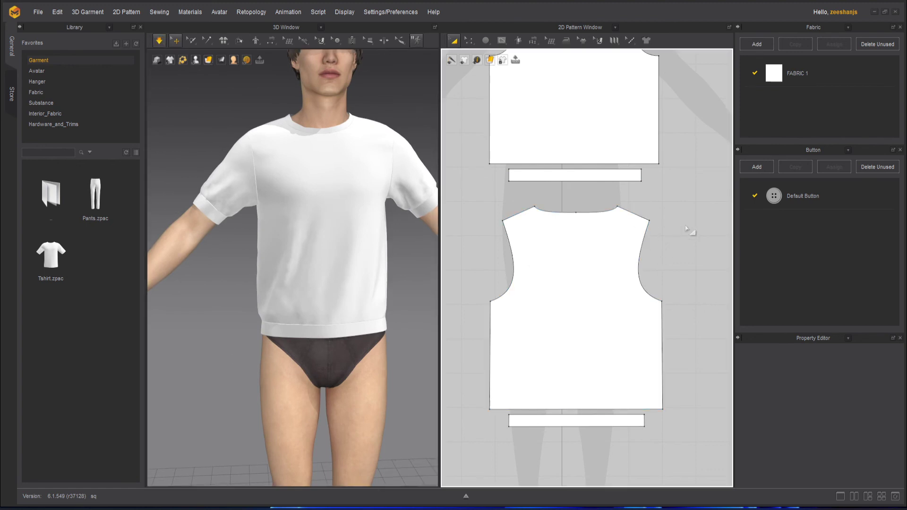
Undo the simulation and the narrowing of the hem bands, leaving nothing selected.
key("ctrl+z")
key("space")
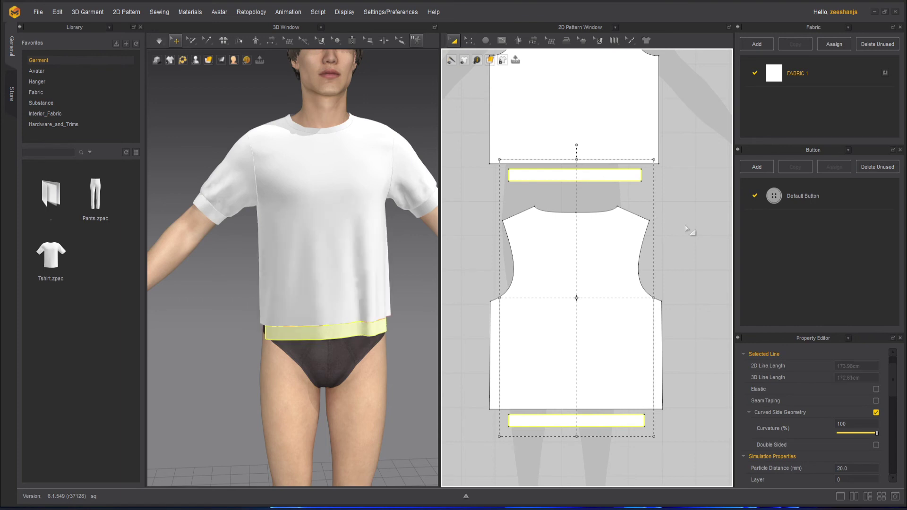
key("ctrl+z")
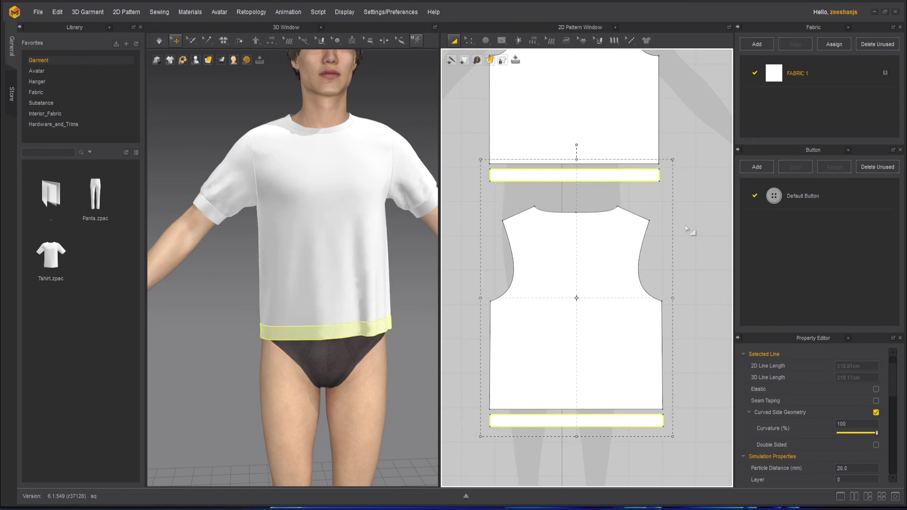
left_click(686, 228)
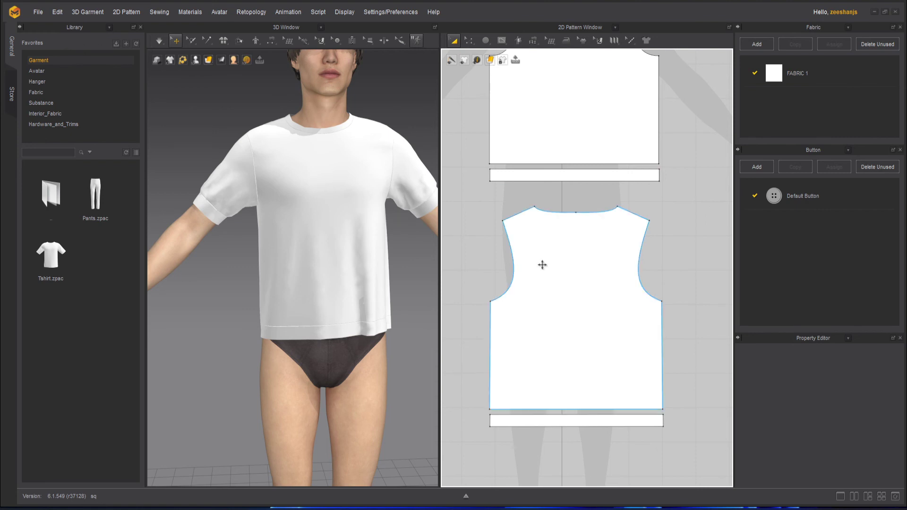
Select the front and back hem bands together and scale them down vertically into thinner strips.
left_click(570, 175)
scroll(570, 176, "up", 2)
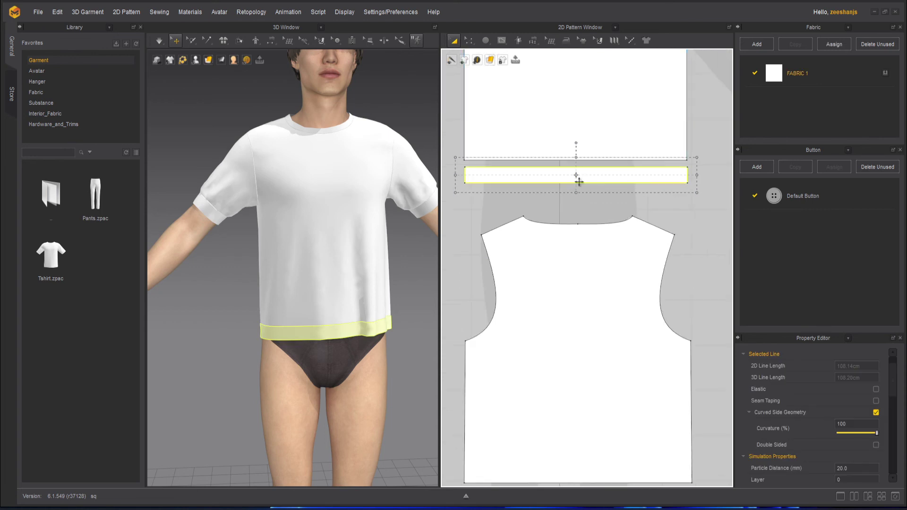
scroll(579, 181, "down", 2)
left_click(581, 398, "shift")
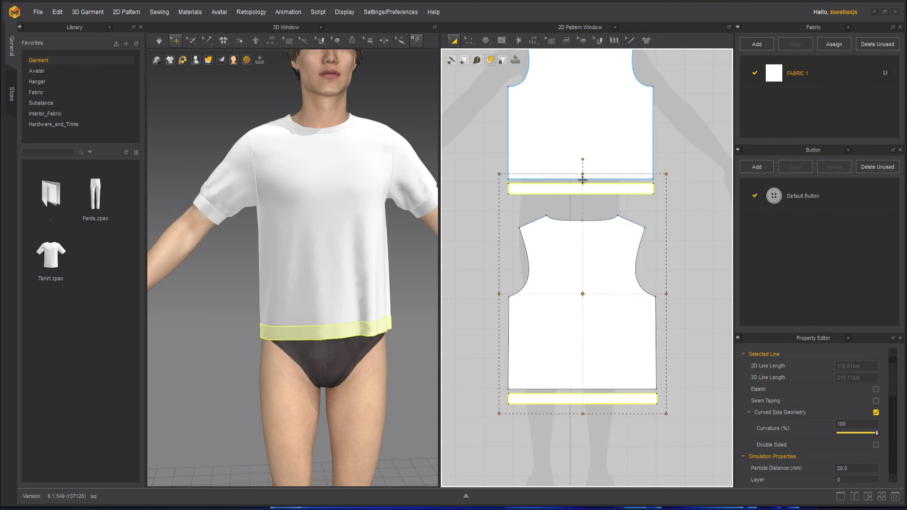
left_click_drag(582, 180, 583, 215)
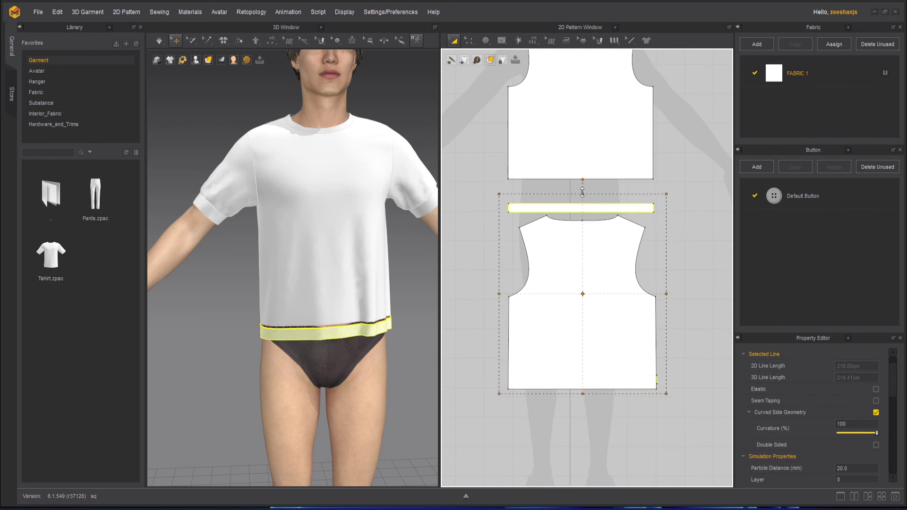
left_click_drag(583, 193, 583, 270)
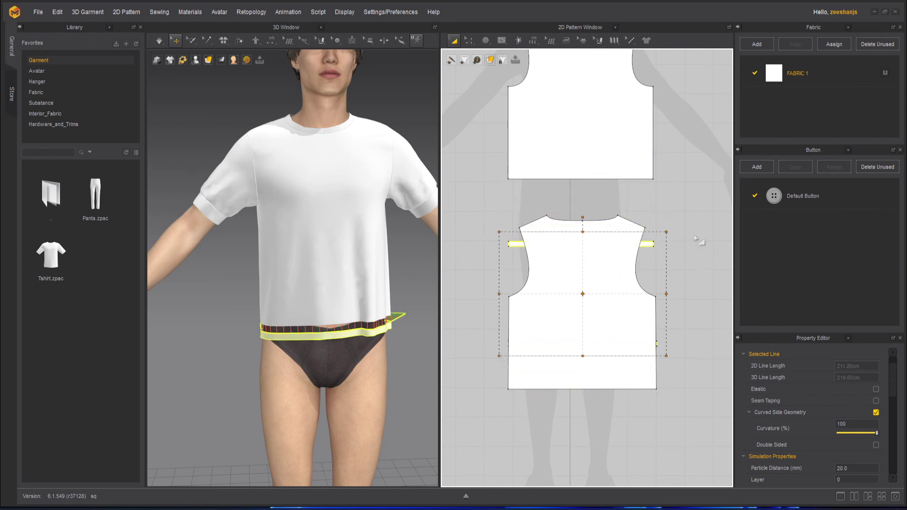
Reposition the front hem band under the front pattern, and arrange the back pattern with its hem band below it.
left_click(650, 244)
left_click_drag(648, 243, 647, 190)
left_click(647, 189)
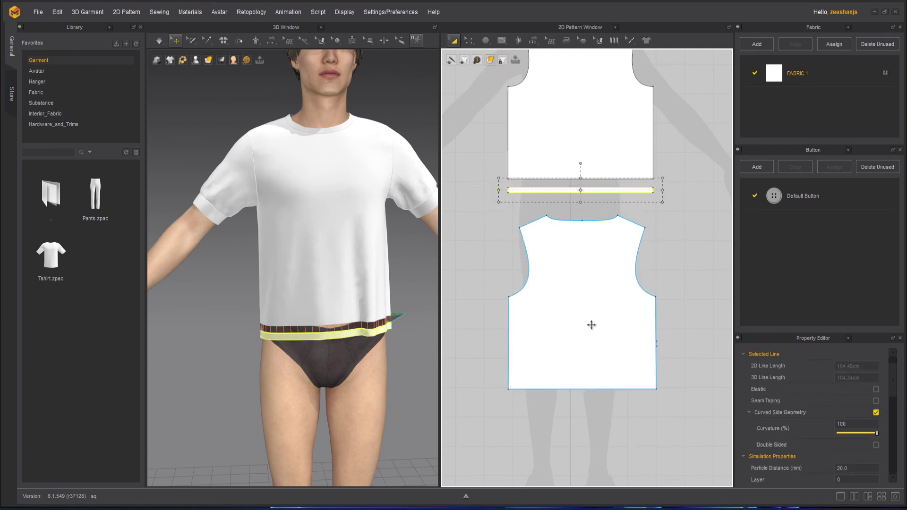
left_click(659, 348)
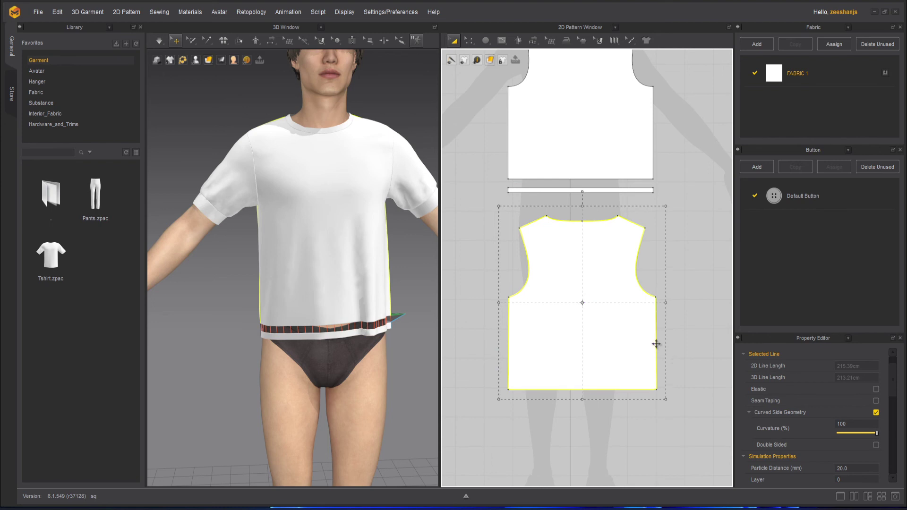
left_click_drag(625, 356, 624, 395)
left_click(646, 344)
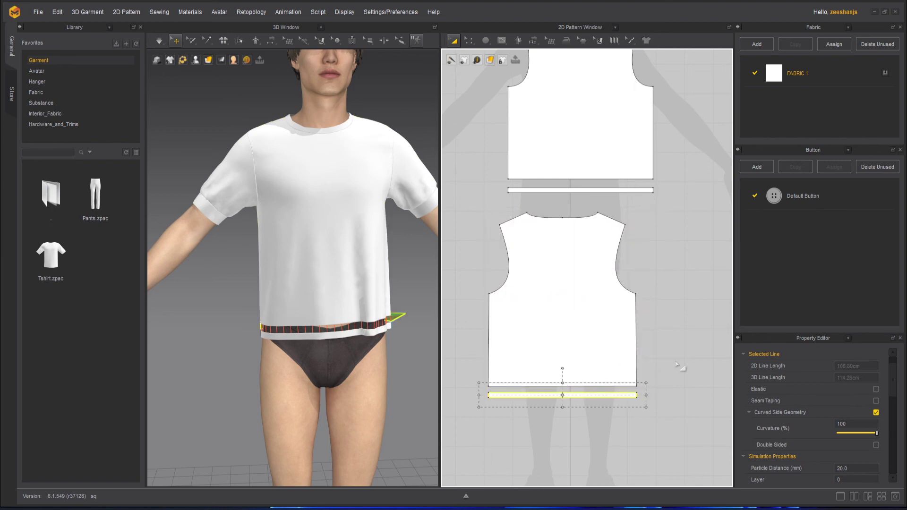
Simulate the T-shirt with the thinner hem bands and inspect the shortened hem.
left_click(675, 272)
left_click(160, 41)
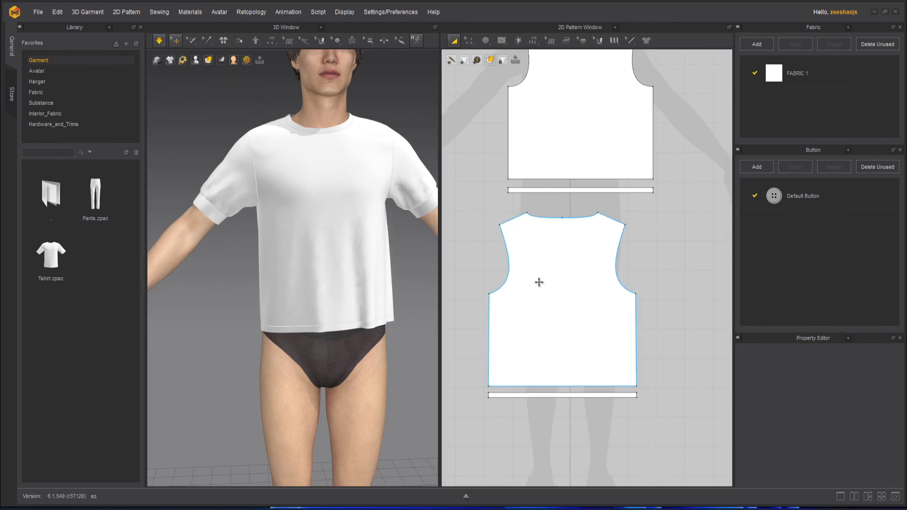
right_click_drag(410, 361, 272, 339)
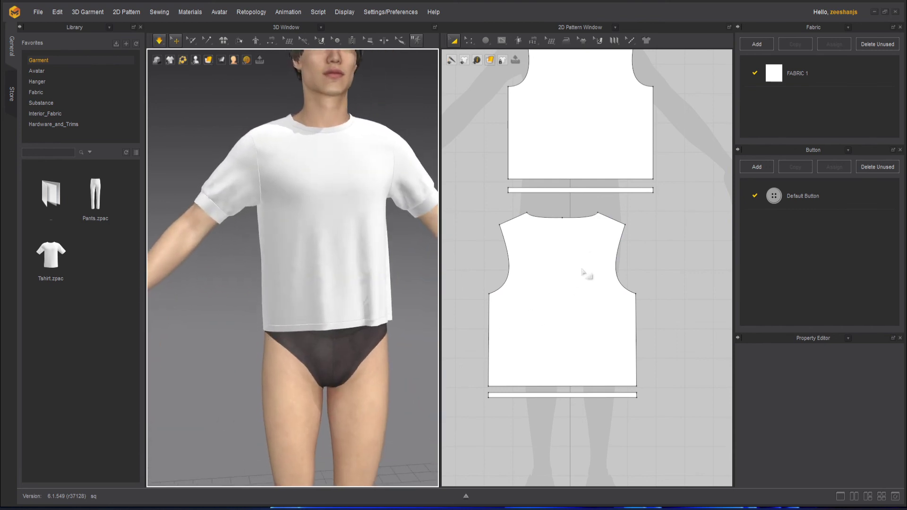
Move the back pattern beside the front pattern and align its hem band directly beneath it.
left_click(590, 299)
scroll(583, 334, "down", 3)
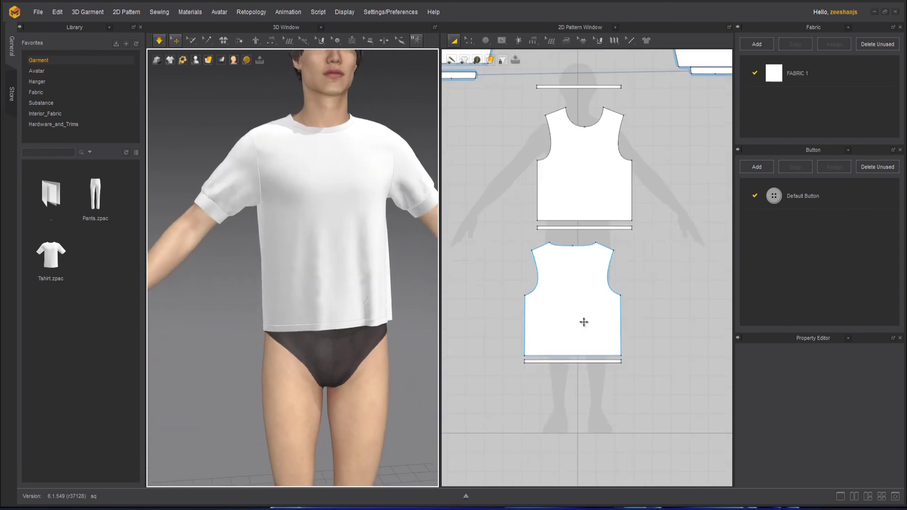
left_click_drag(584, 322, 672, 270)
middle_click_drag(605, 298, 516, 324)
left_click_drag(545, 305, 609, 228)
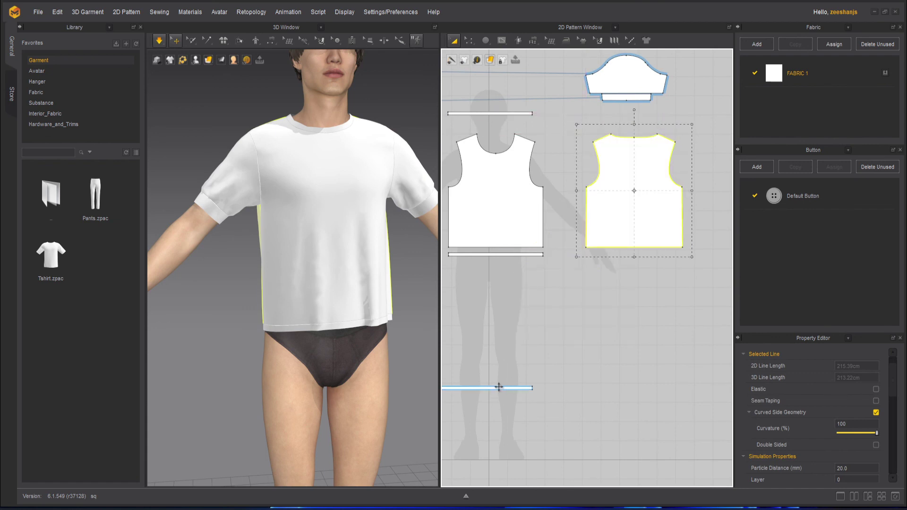
left_click_drag(499, 387, 646, 255)
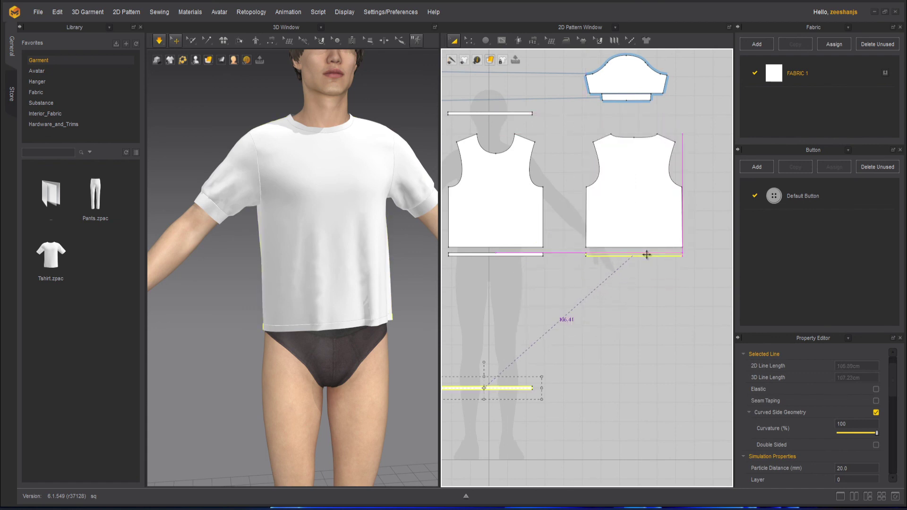
left_click_drag(597, 284, 571, 290)
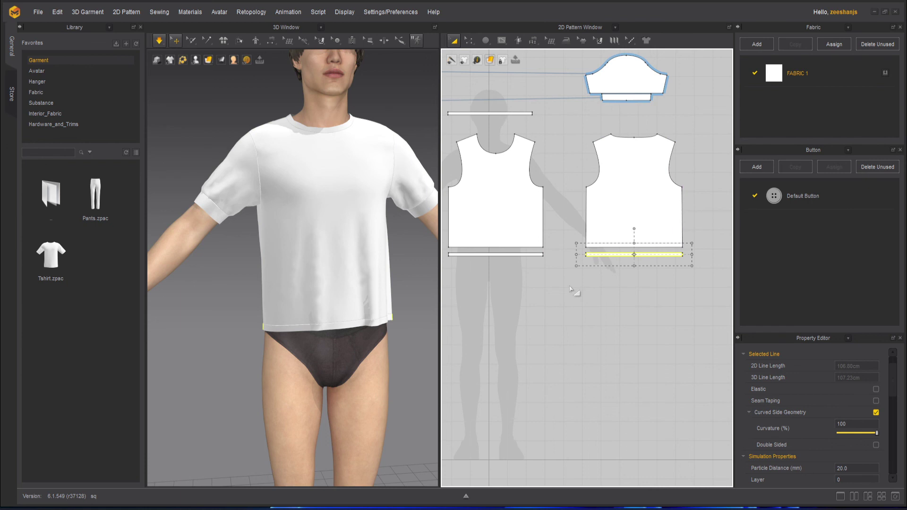
Select both hem bands and move them straight down to widen the gap below the front and back patterns.
left_click(524, 254)
left_click(611, 255, "shift")
left_click_drag(611, 255, 611, 271)
left_click(593, 313)
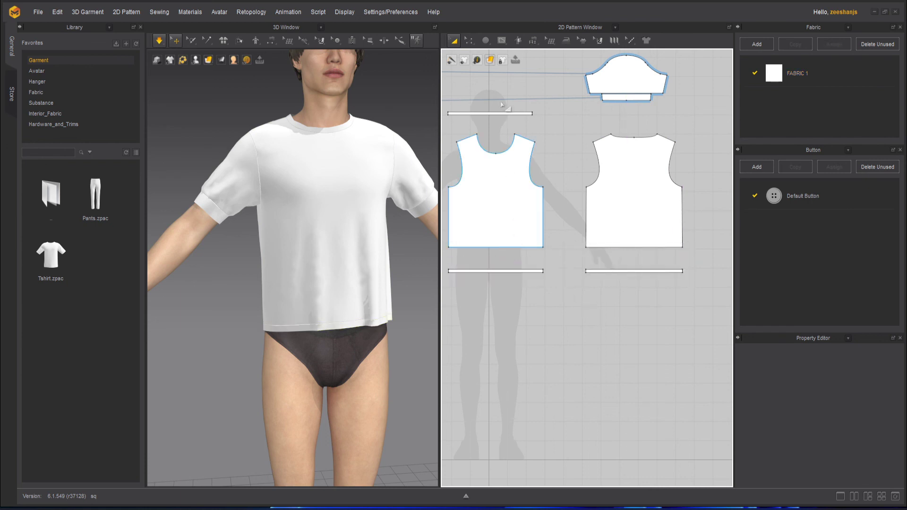
Select the bottom edges of the front and back patterns and extend both downward by about 9.11 cm.
left_click(469, 40)
left_click(502, 61)
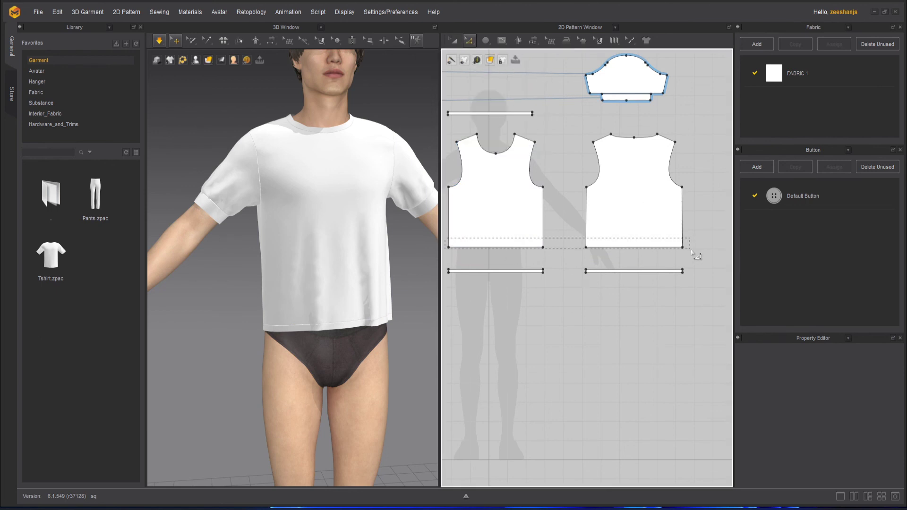
left_click_drag(645, 251, 629, 268)
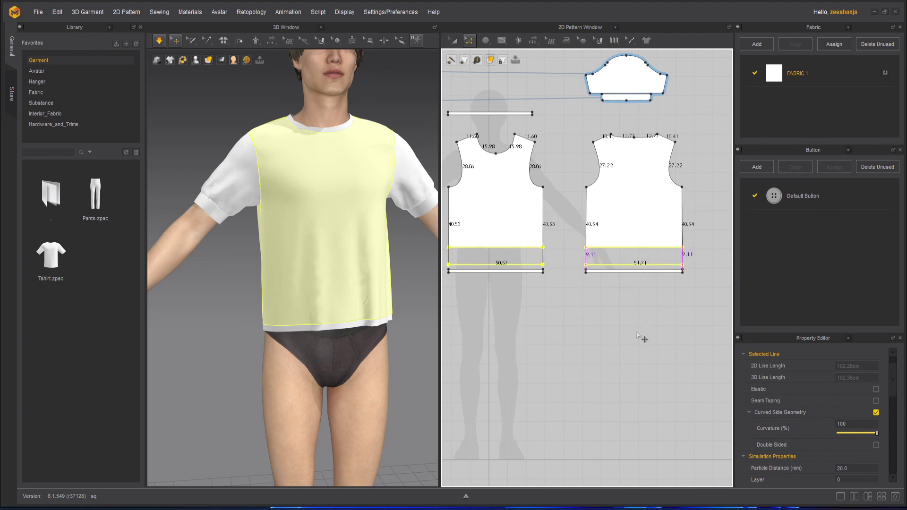
Simulate the lengthened T-shirt, view it from the side and clear the selection.
left_click(157, 41)
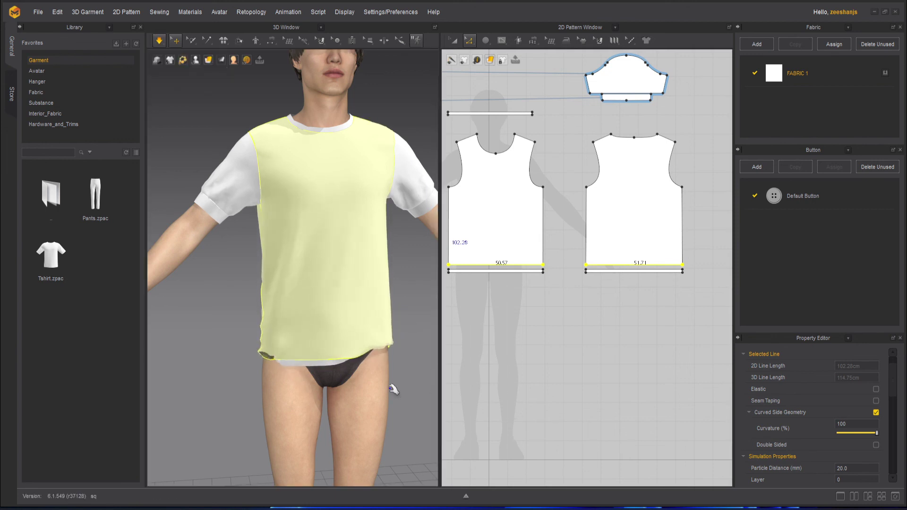
right_click_drag(380, 393, 364, 370)
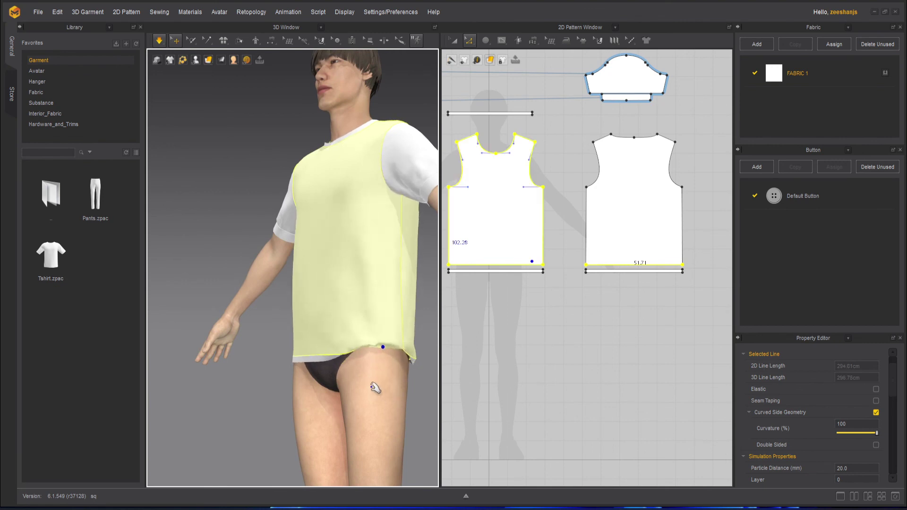
left_click(330, 381)
left_click(427, 392)
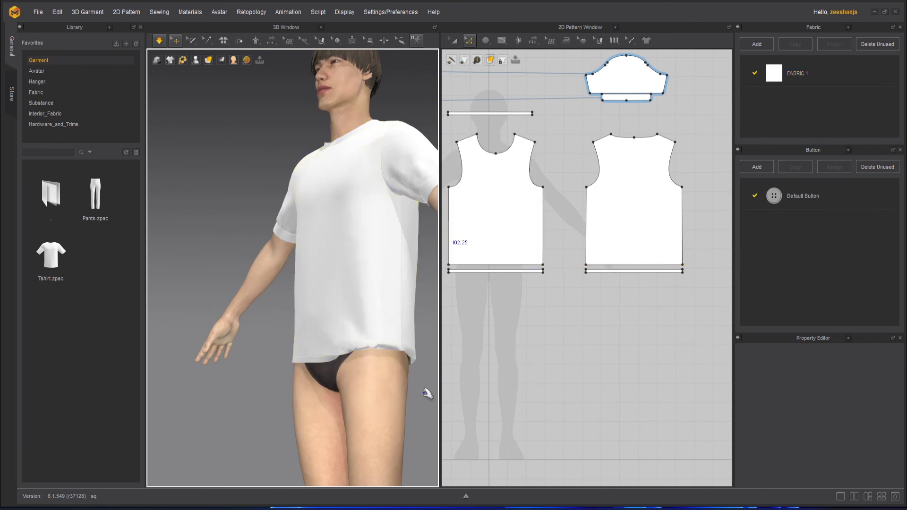
Tug the front and back hems during simulation so the lengthened T-shirt settles, clear the selection and examine the garment from around.
right_click_drag(427, 393, 340, 398)
left_click_drag(341, 375, 255, 388)
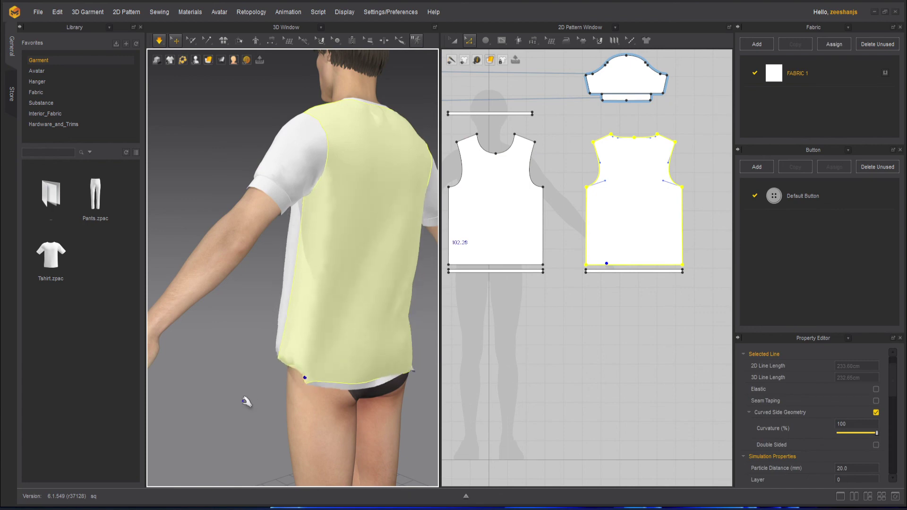
left_click(280, 347)
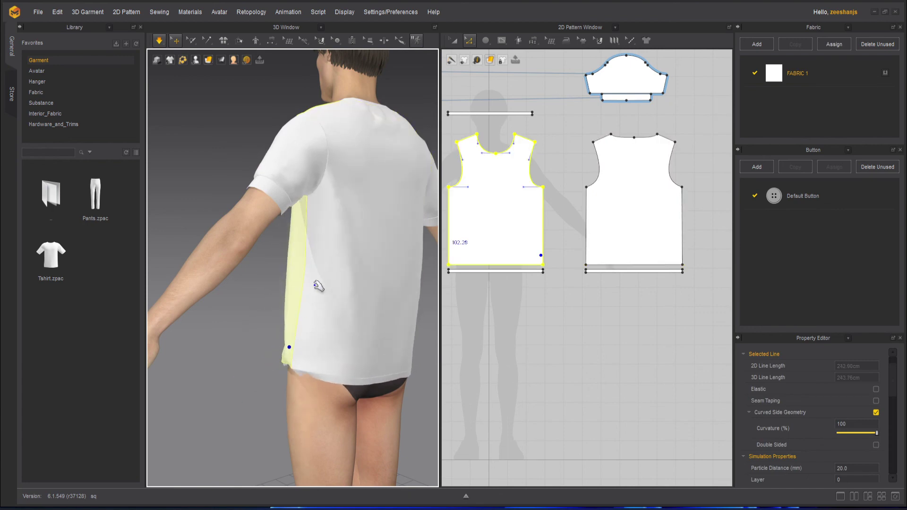
left_click(249, 391)
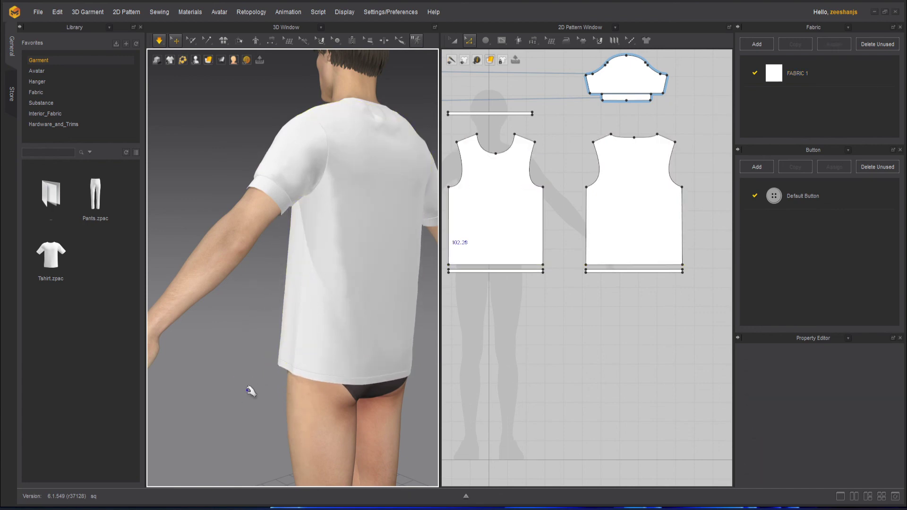
right_click_drag(249, 391, 372, 361)
middle_click_drag(372, 361, 356, 374)
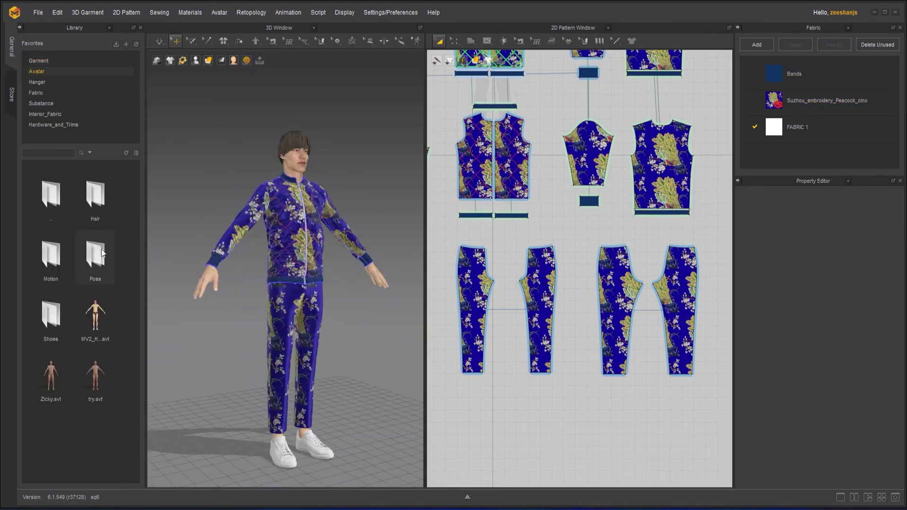
Apply the arms-down standing pose from the avatar's Pose folder, show the avatar from the front and simulate the outfit.
double_click(103, 253)
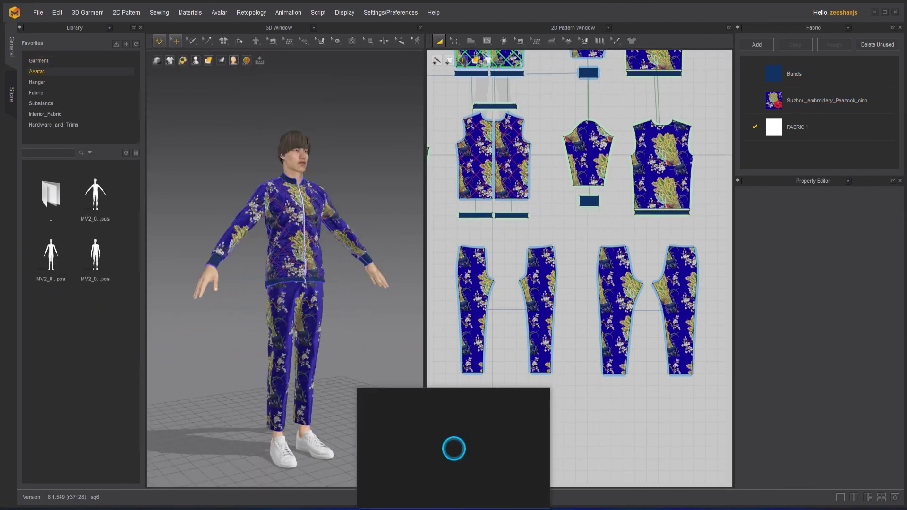
double_click(95, 255)
left_click(450, 274)
key("2")
key("space")
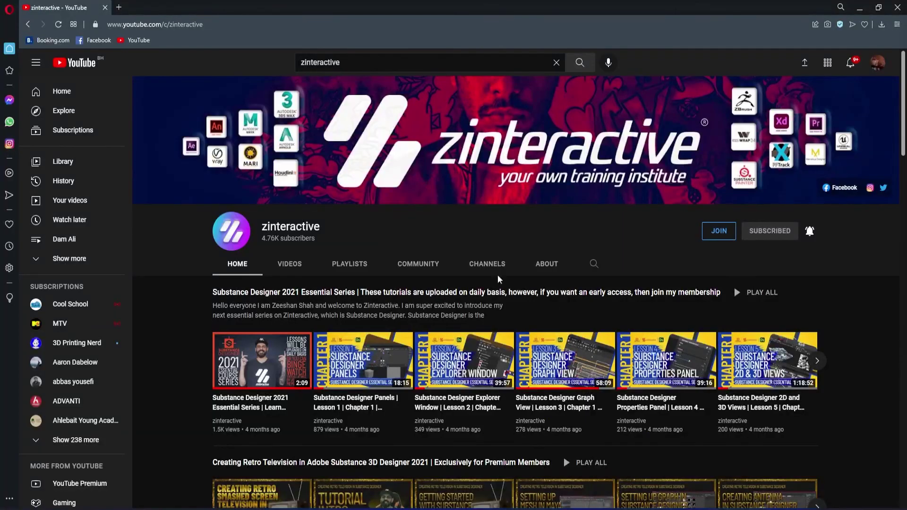
Switch to the browser, open the zinteractive channel's membership offers on YouTube and view the Zi Early Bird Level.
left_click(728, 230)
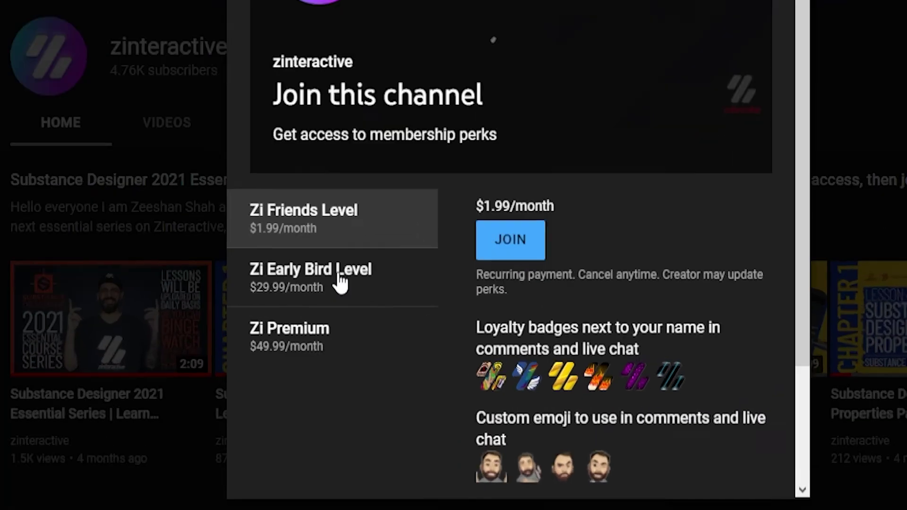
left_click(373, 341)
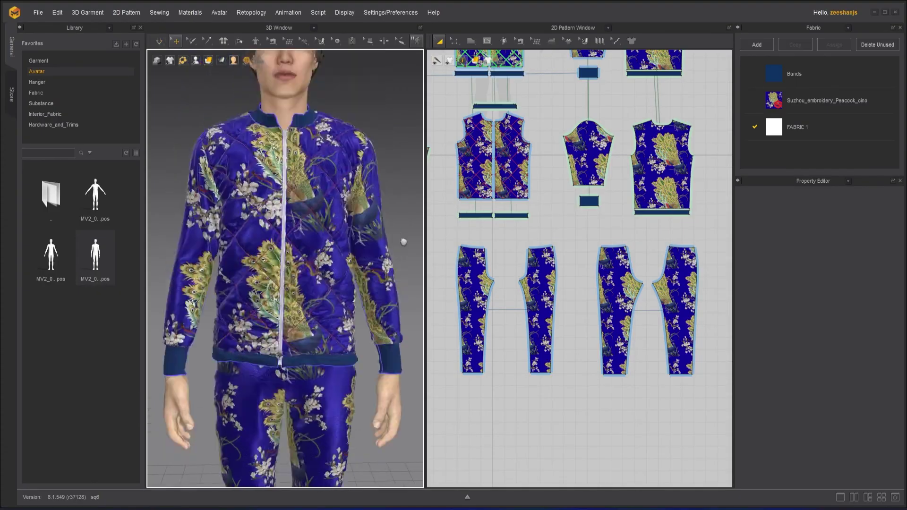
Switch to Marvelous Designer and load floral2.sbsar as the fabric's Substance material.
scroll(403, 241, "down", 10)
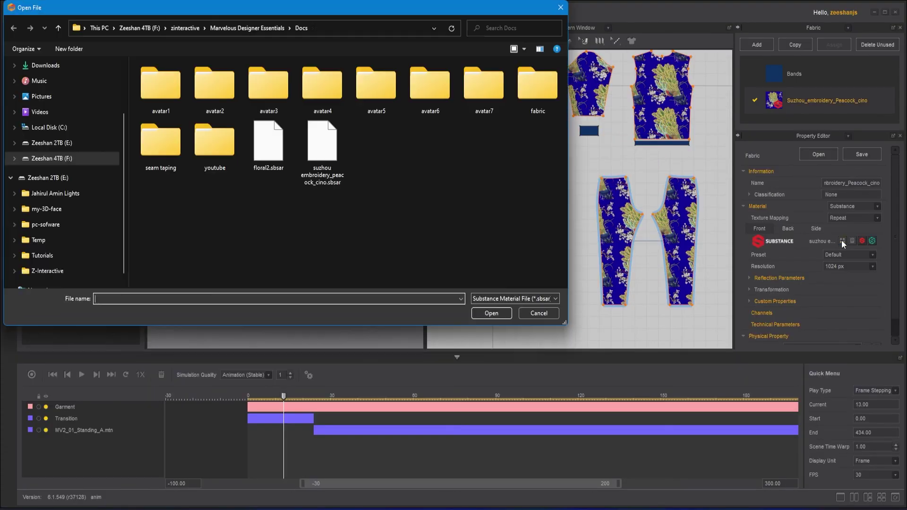
double_click(274, 143)
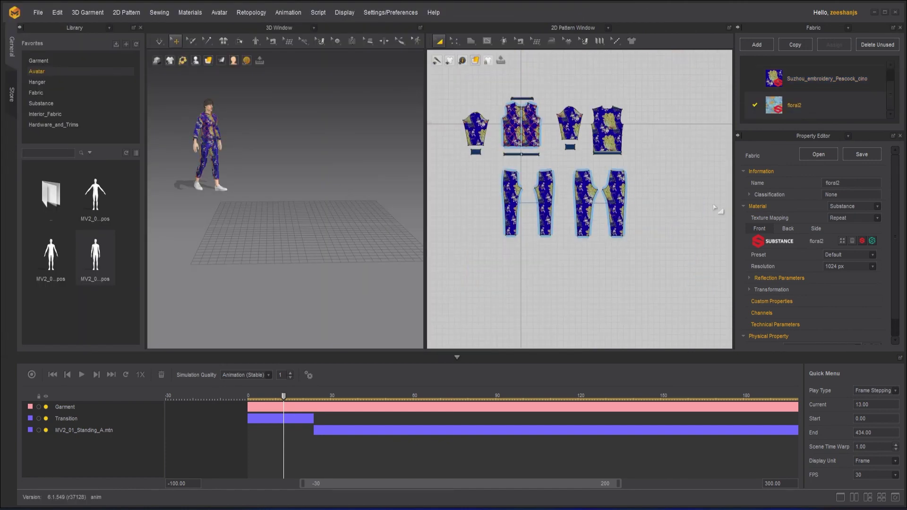
Select the jacket's sleeve, front and back patterns together, leaving out the dark blue bands.
scroll(531, 89, "up", 3)
left_click(444, 153)
left_click(498, 151, "shift")
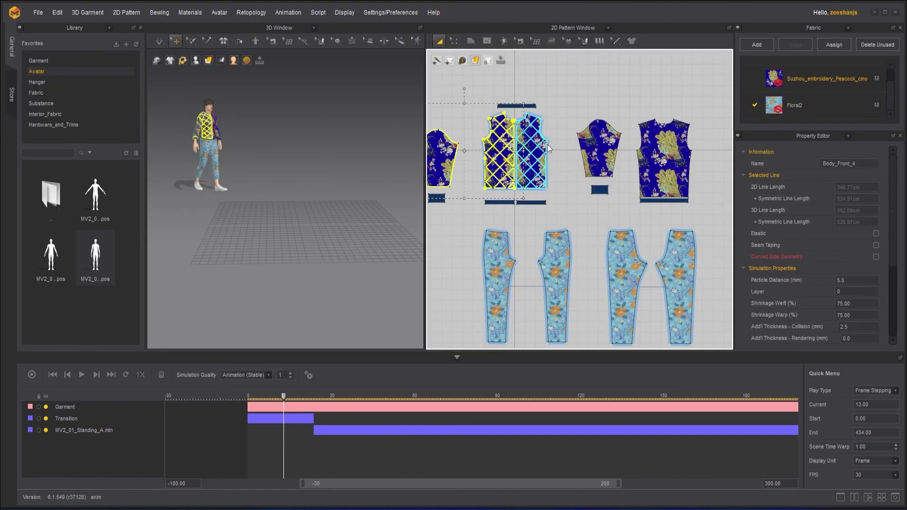
left_click(530, 149, "shift")
left_click(597, 142, "shift")
left_click(642, 123, "shift")
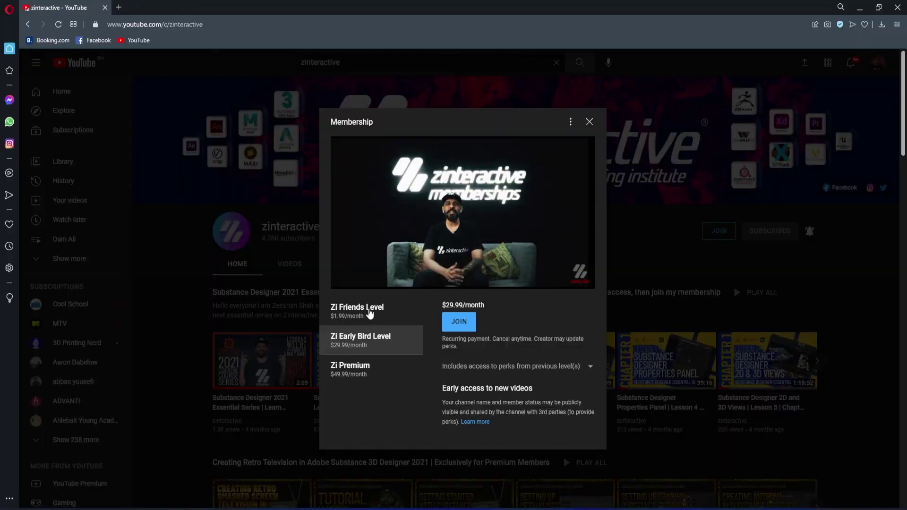
Switch to the channel's membership offers in the browser and view the Zi Friends Level.
left_click(370, 314)
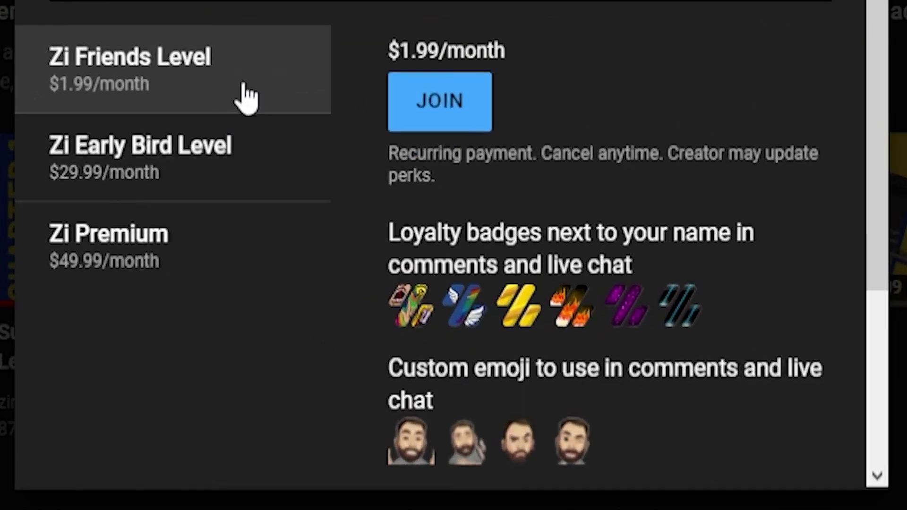